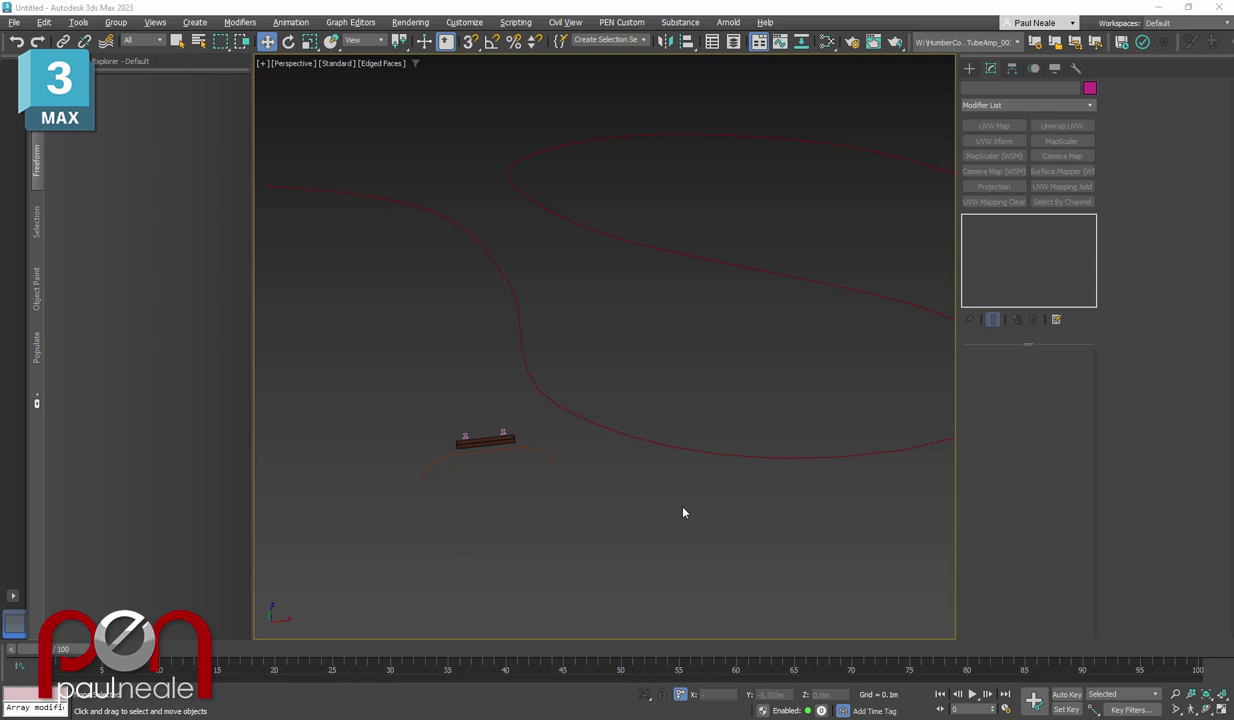
# Examine the curved track path line and the mirrored rail profile above the wooden tie
pyautogui.moveTo(678, 481); pyautogui.dragTo(745, 403)
pyautogui.keyDown('alt'); pyautogui.moveTo(576, 405); pyautogui.dragTo(618, 417, button='middle'); pyautogui.keyUp('alt')
pyautogui.keyDown('alt'); pyautogui.moveTo(483, 445); pyautogui.dragTo(485, 430, button='middle'); pyautogui.keyUp('alt')
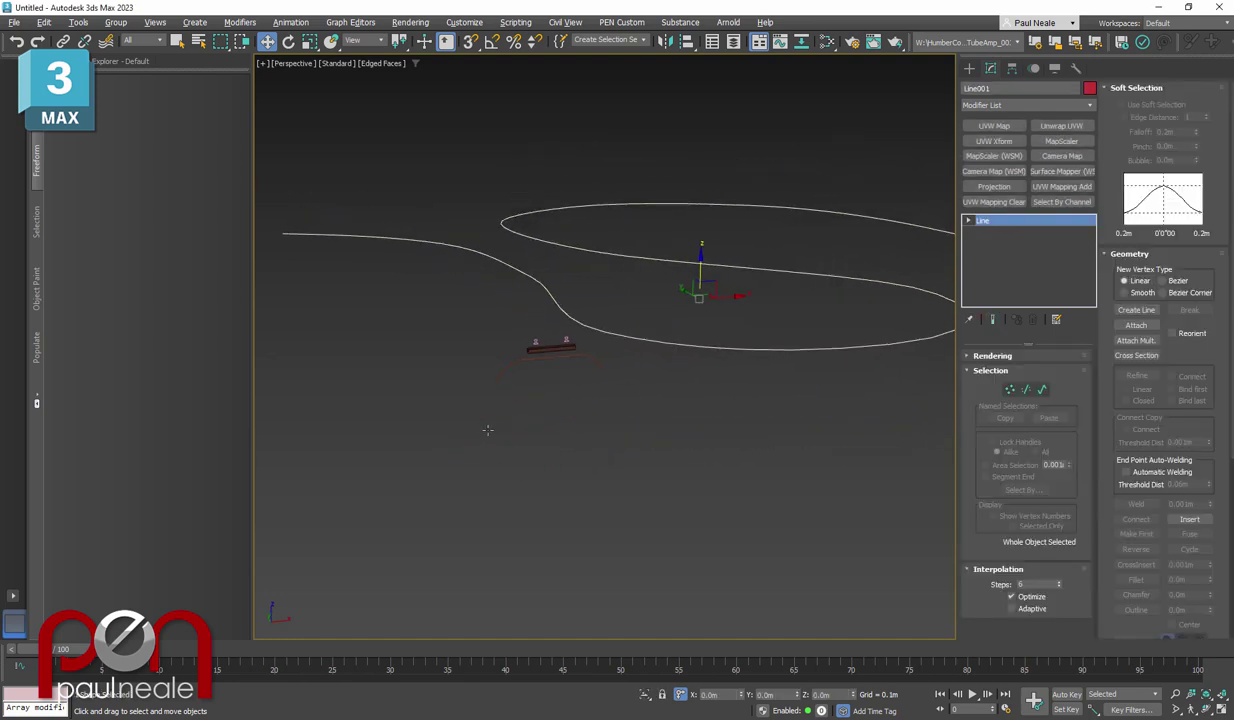
pyautogui.scroll(8, 548, 340)
pyautogui.moveTo(650, 447); pyautogui.dragTo(652, 447)
pyautogui.moveTo(657, 440); pyautogui.dragTo(743, 380, button='middle')
pyautogui.keyDown('alt'); pyautogui.moveTo(743, 380); pyautogui.dragTo(790, 402, button='middle'); pyautogui.keyUp('alt')
pyautogui.scroll(3, 750, 391)
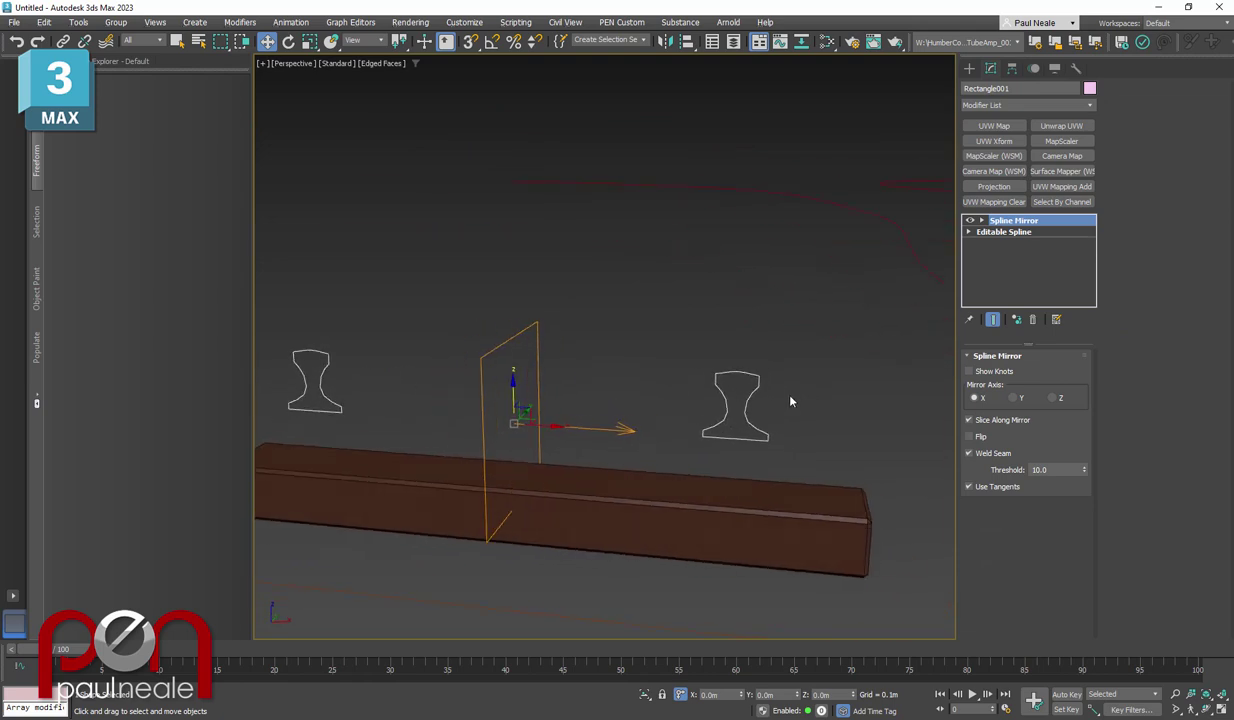
# Compare the rail profile's base Editable Spline level with its Spline Mirror level
pyautogui.click(1004, 231)
pyautogui.keyDown('alt'); pyautogui.moveTo(722, 412); pyautogui.dragTo(799, 427, button='middle'); pyautogui.keyUp('alt')
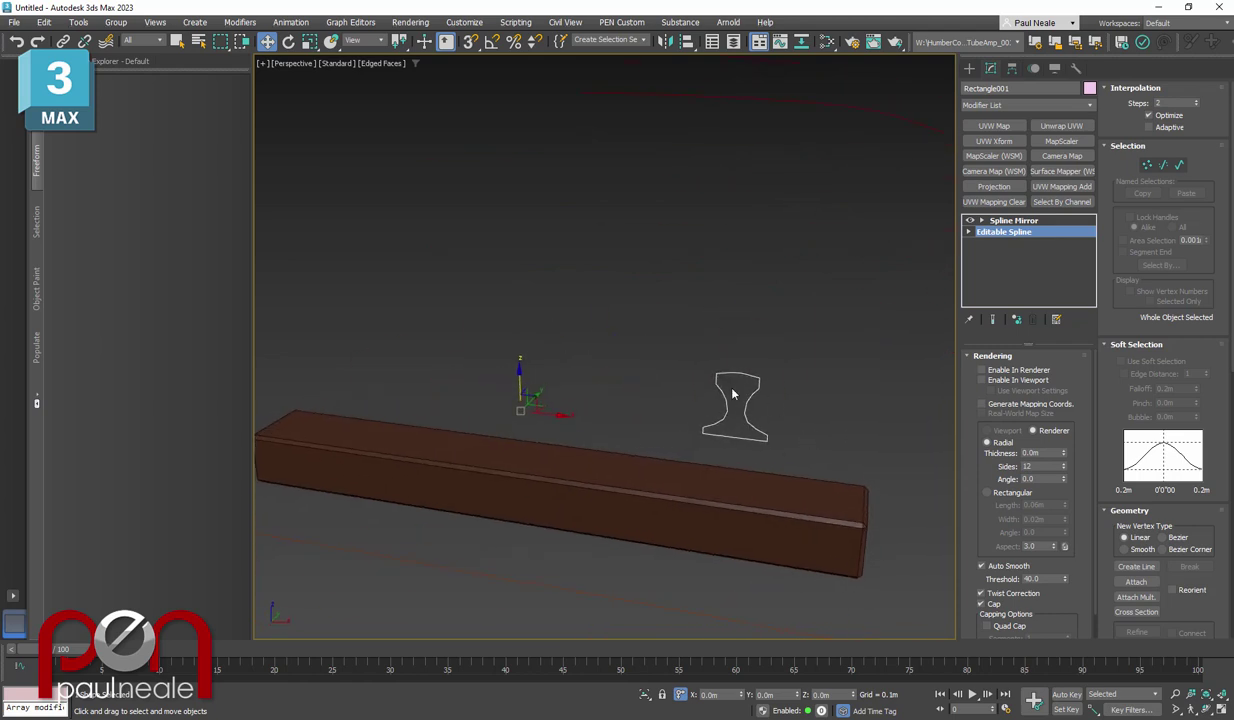
pyautogui.scroll(4, 735, 401)
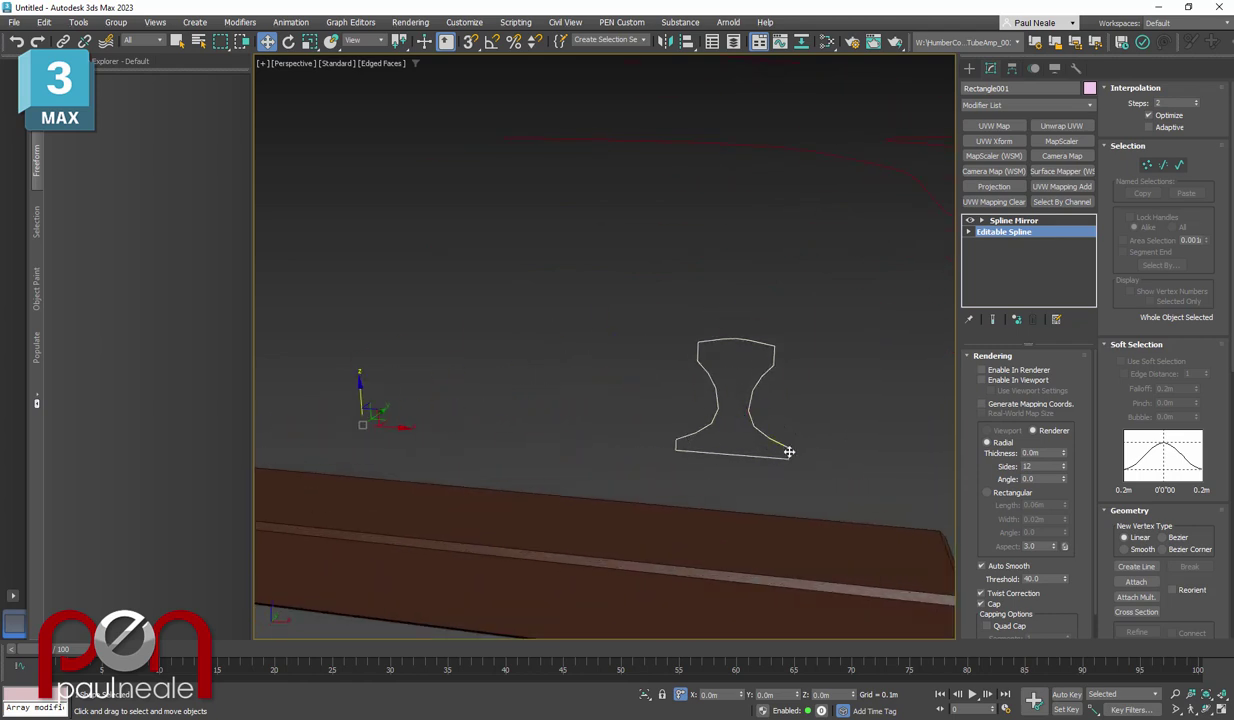
pyautogui.scroll(-5, 715, 420)
pyautogui.keyDown('alt'); pyautogui.moveTo(715, 420); pyautogui.dragTo(735, 450, button='middle'); pyautogui.keyUp('alt')
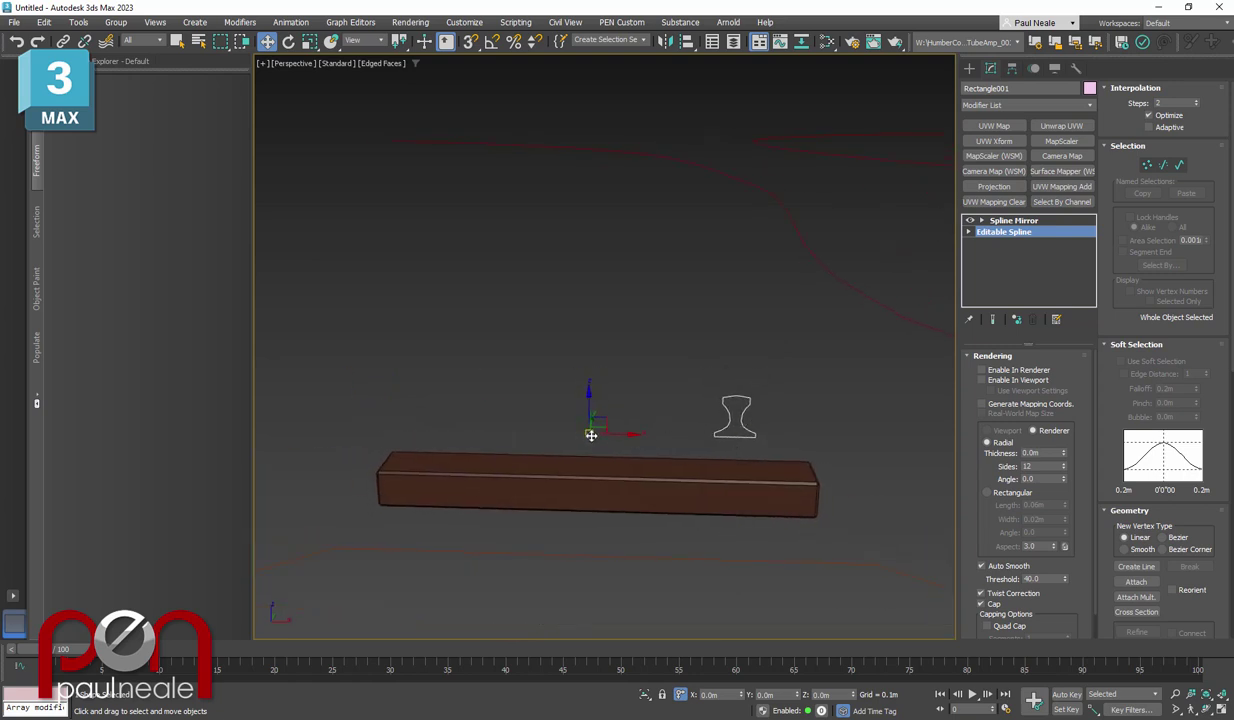
pyautogui.keyDown('alt'); pyautogui.moveTo(591, 435); pyautogui.dragTo(655, 438, button='middle'); pyautogui.keyUp('alt')
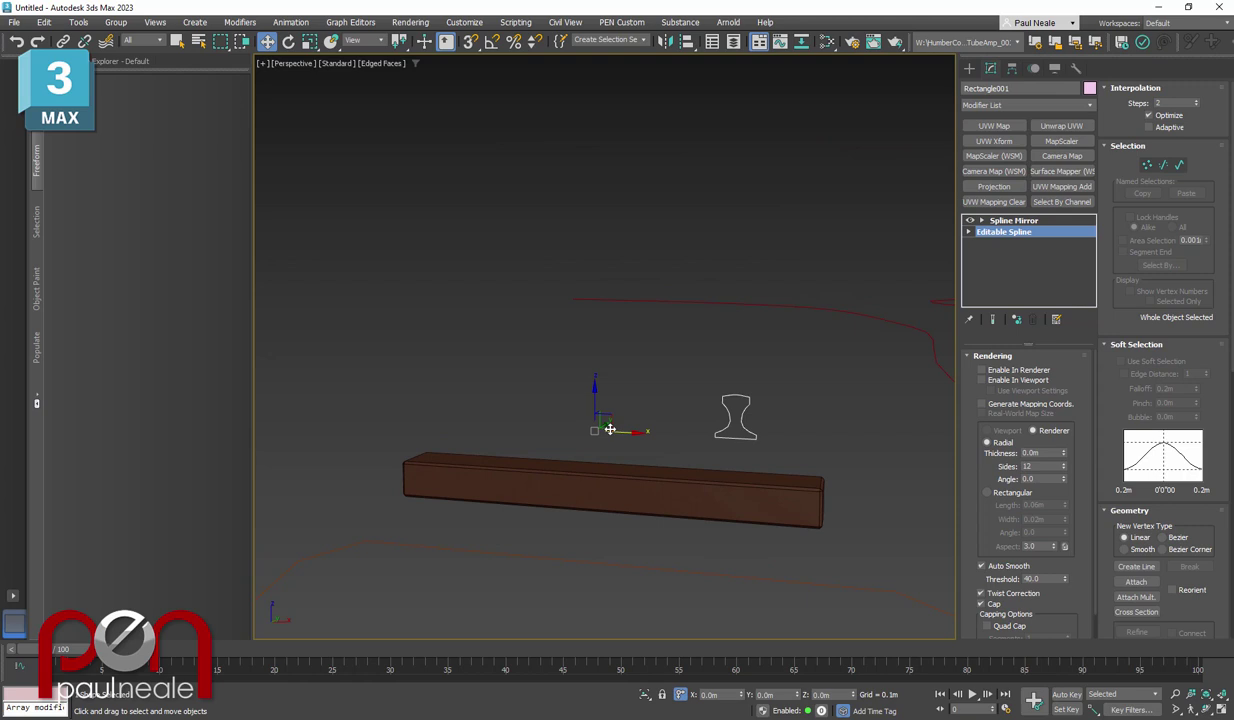
pyautogui.click(1008, 220)
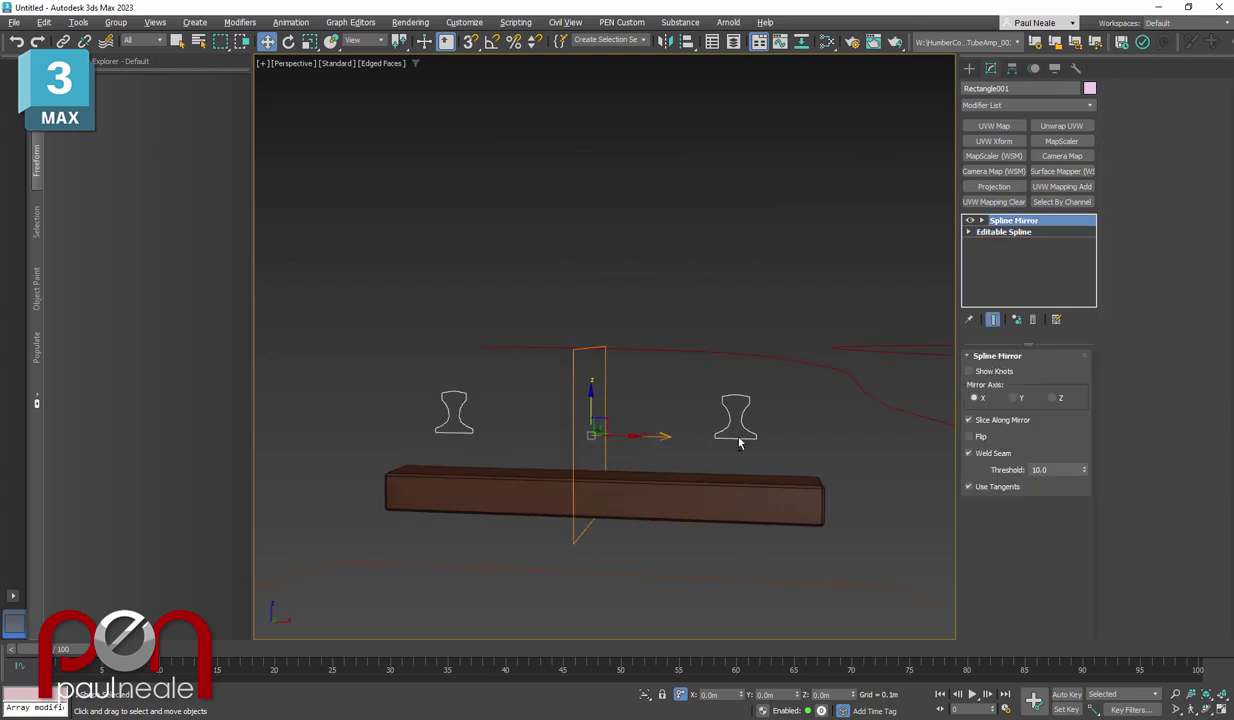
pyautogui.keyDown('alt'); pyautogui.moveTo(496, 432); pyautogui.dragTo(718, 474, button='middle'); pyautogui.keyUp('alt')
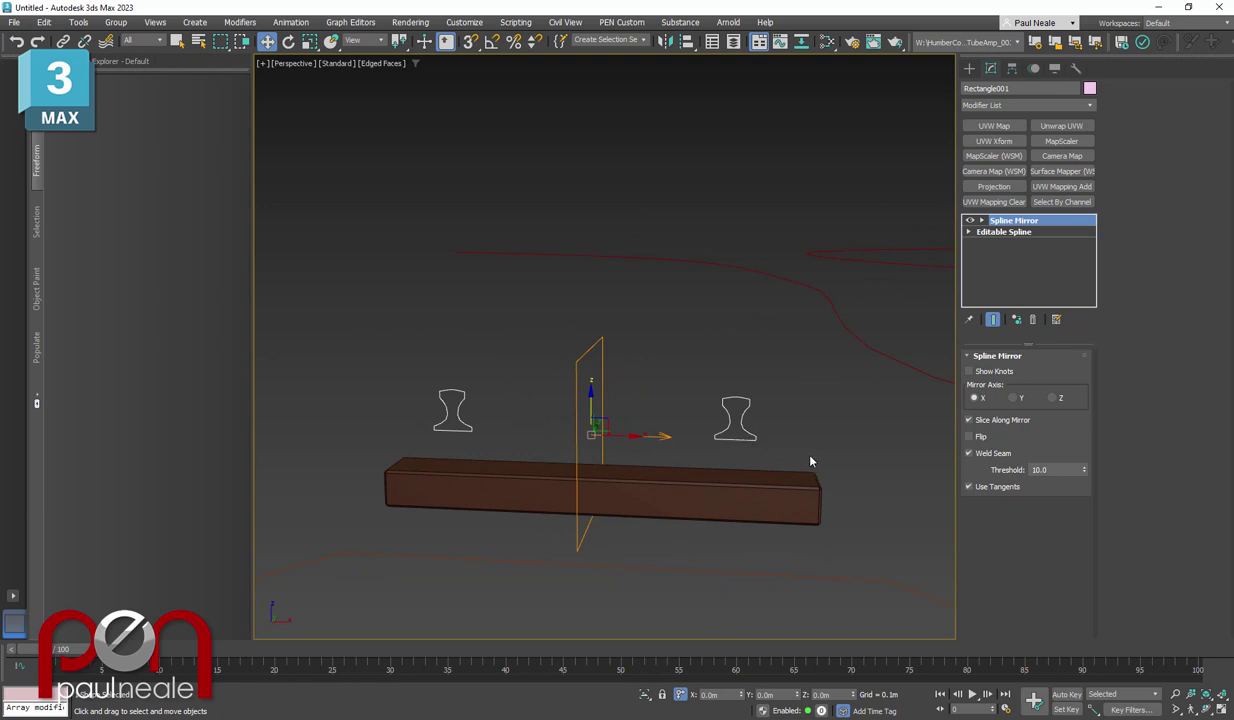
# Examine the chamfered tie box and the mirrored ground profile beneath it
pyautogui.moveTo(810, 461)
pyautogui.keyDown('alt'); pyautogui.mouseDown(button='middle')
pyautogui.moveTo(804, 446)
pyautogui.moveTo(818, 443)
pyautogui.mouseUp(button='middle'); pyautogui.keyUp('alt')
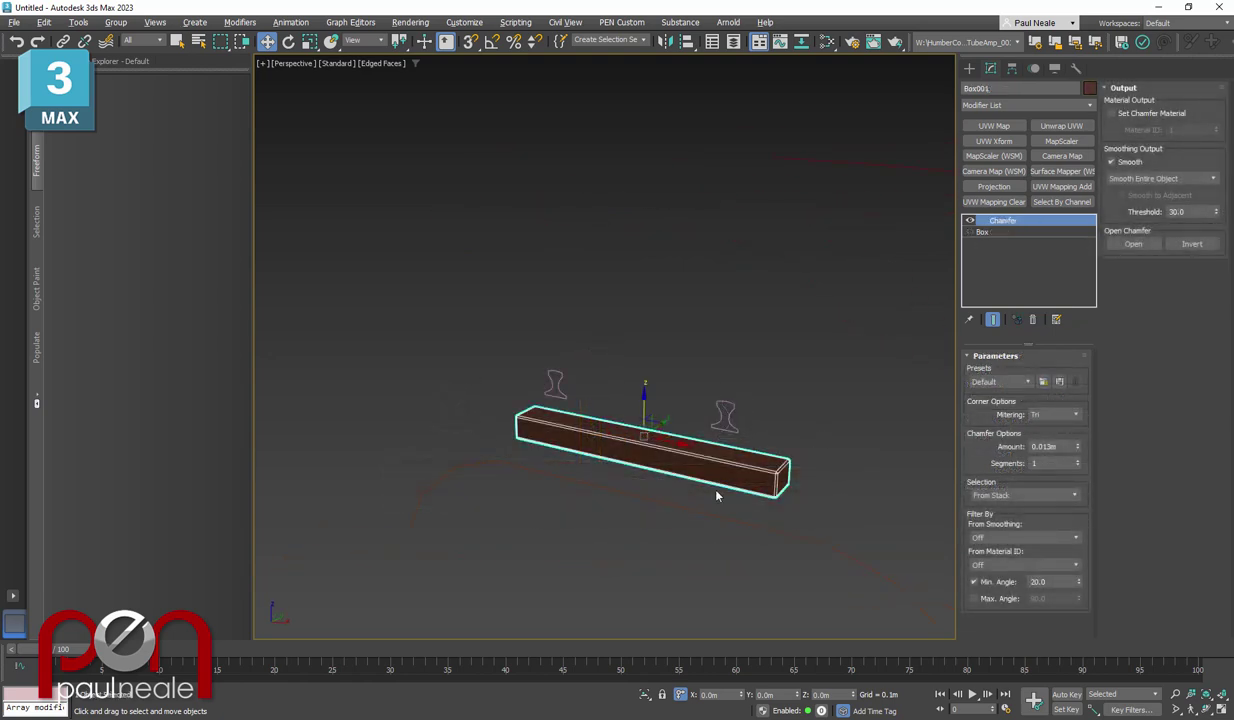
pyautogui.scroll(4, 716, 495)
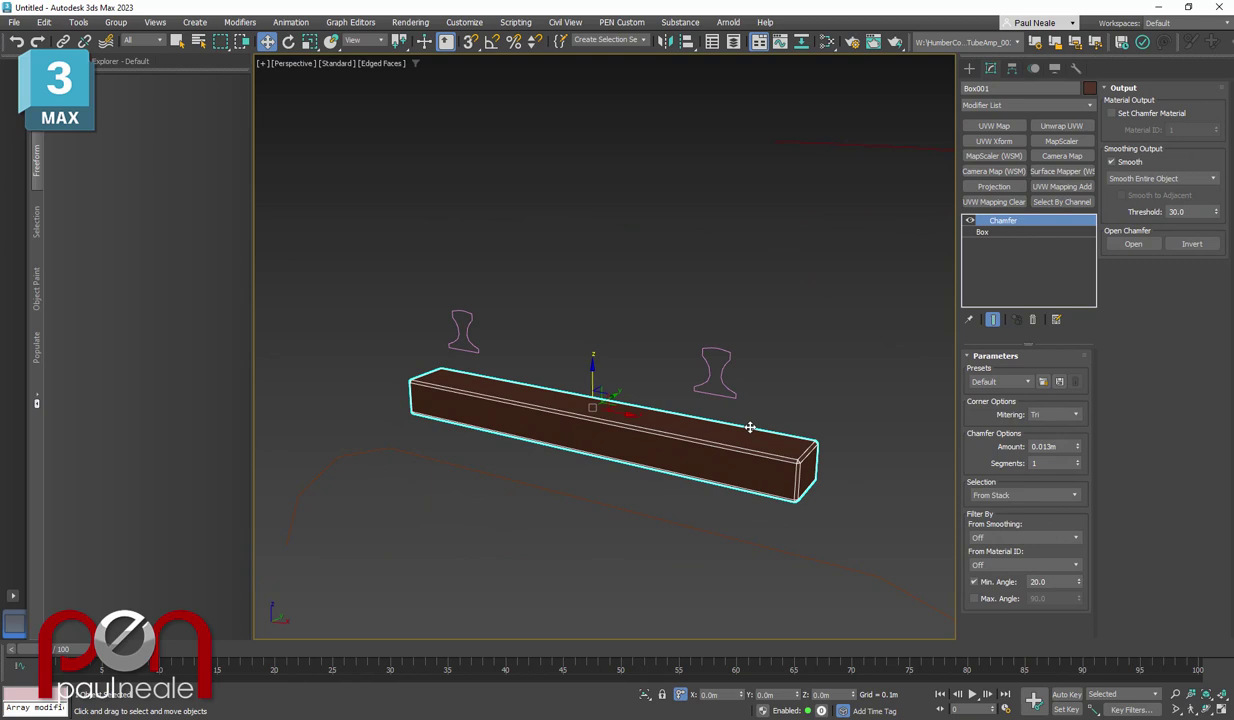
pyautogui.keyDown('alt'); pyautogui.moveTo(675, 498); pyautogui.dragTo(477, 306, button='middle'); pyautogui.keyUp('alt')
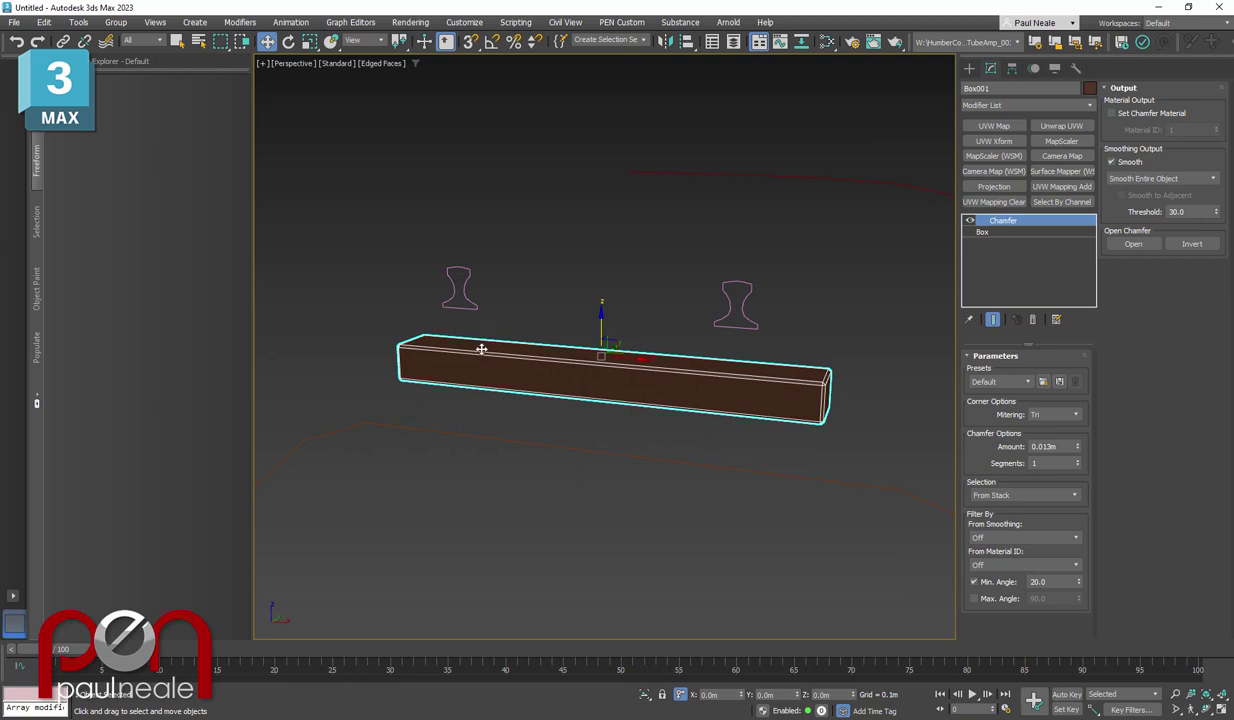
pyautogui.keyDown('alt'); pyautogui.moveTo(640, 485); pyautogui.dragTo(628, 425, button='middle'); pyautogui.keyUp('alt')
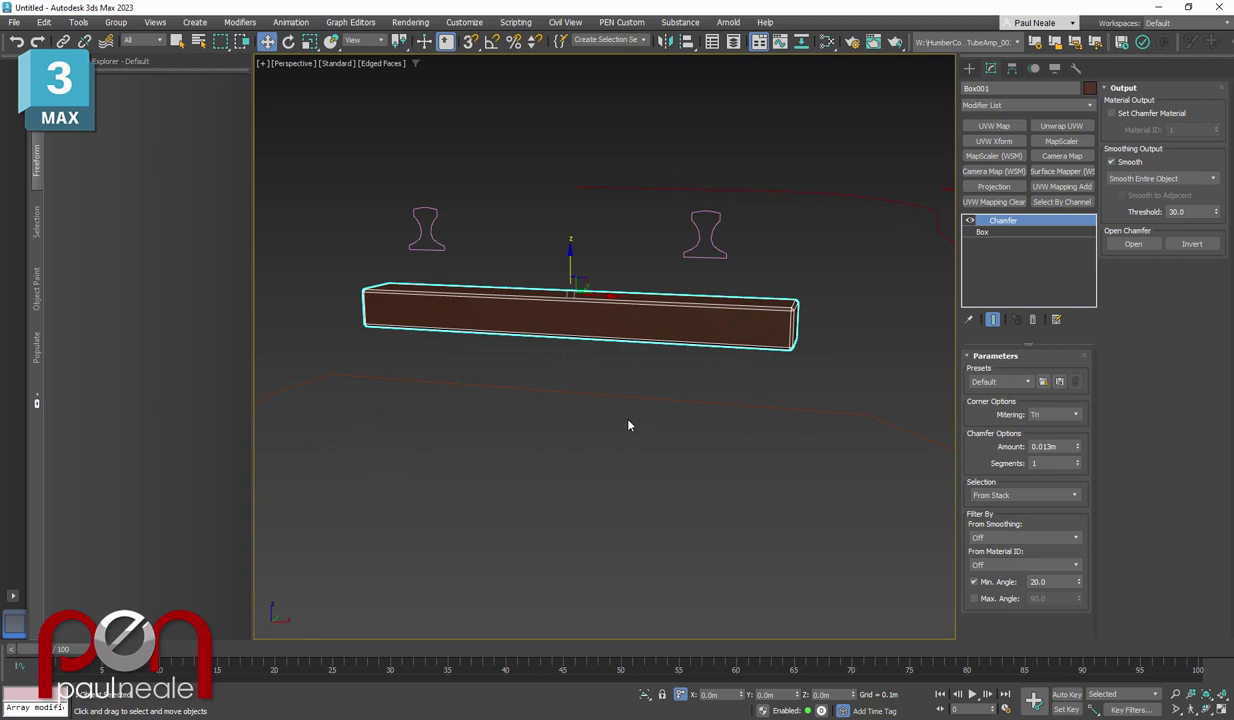
pyautogui.scroll(-3, 628, 425)
pyautogui.click(832, 460)
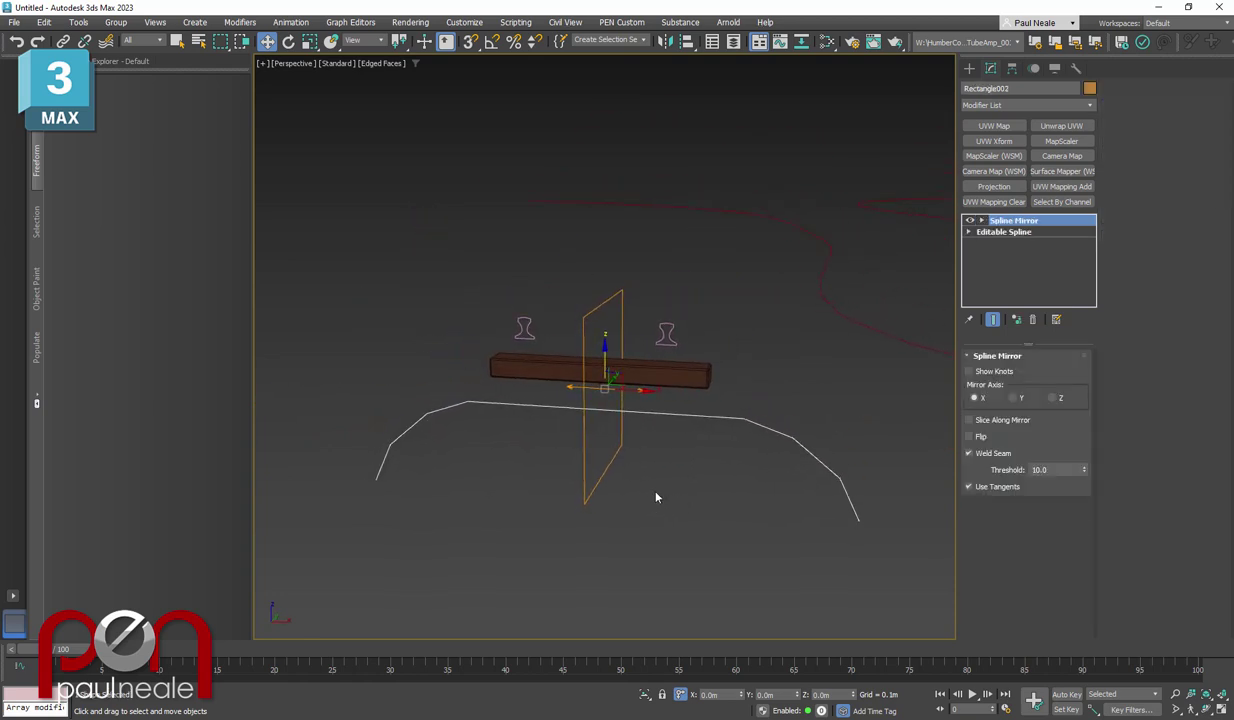
pyautogui.keyDown('alt'); pyautogui.moveTo(766, 422); pyautogui.dragTo(656, 372, button='middle'); pyautogui.keyUp('alt')
pyautogui.click(590, 394)
# Add a Sweep modifier to the curved track path line
pyautogui.click(756, 382)
pyautogui.moveTo(697, 430); pyautogui.dragTo(652, 423, button='middle')
pyautogui.scroll(3, 686, 452)
pyautogui.write('xs')
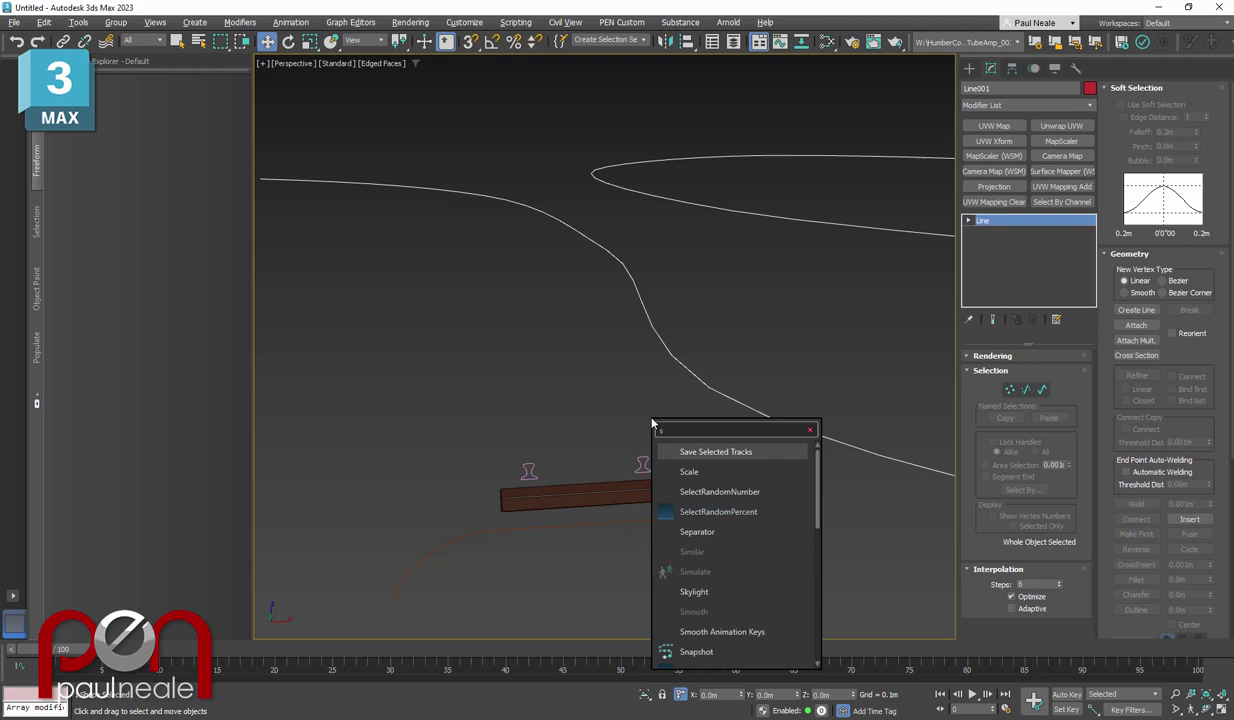
pyautogui.write('weep')
pyautogui.press('Return')
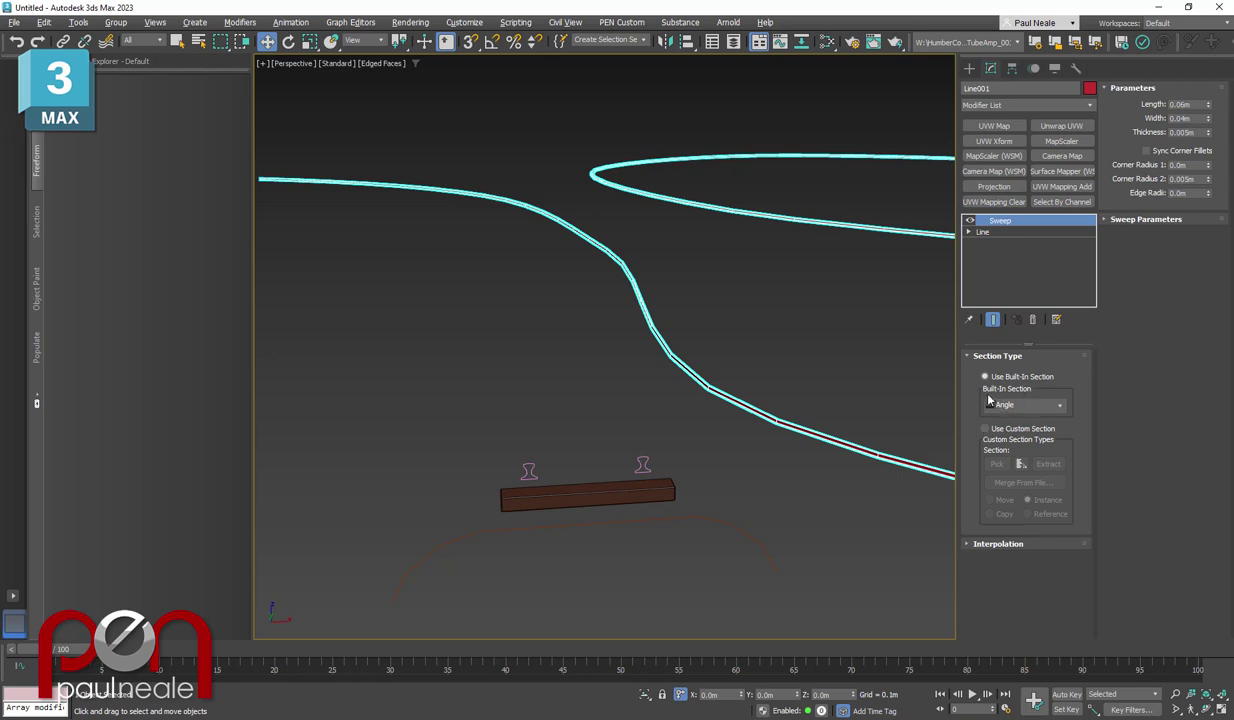
# Switch the sweep to a custom section and pick the mirrored rail profile as its section
pyautogui.click(988, 429)
pyautogui.click(997, 464)
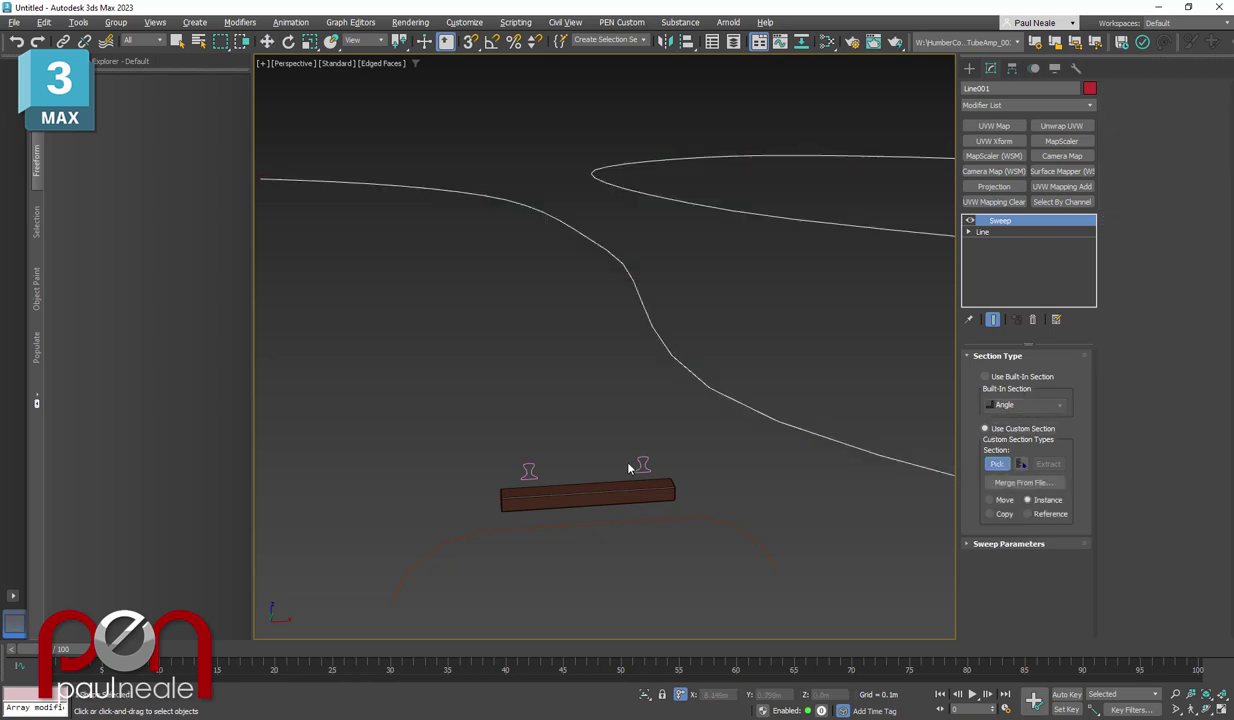
pyautogui.click(643, 465)
pyautogui.scroll(5, 746, 450)
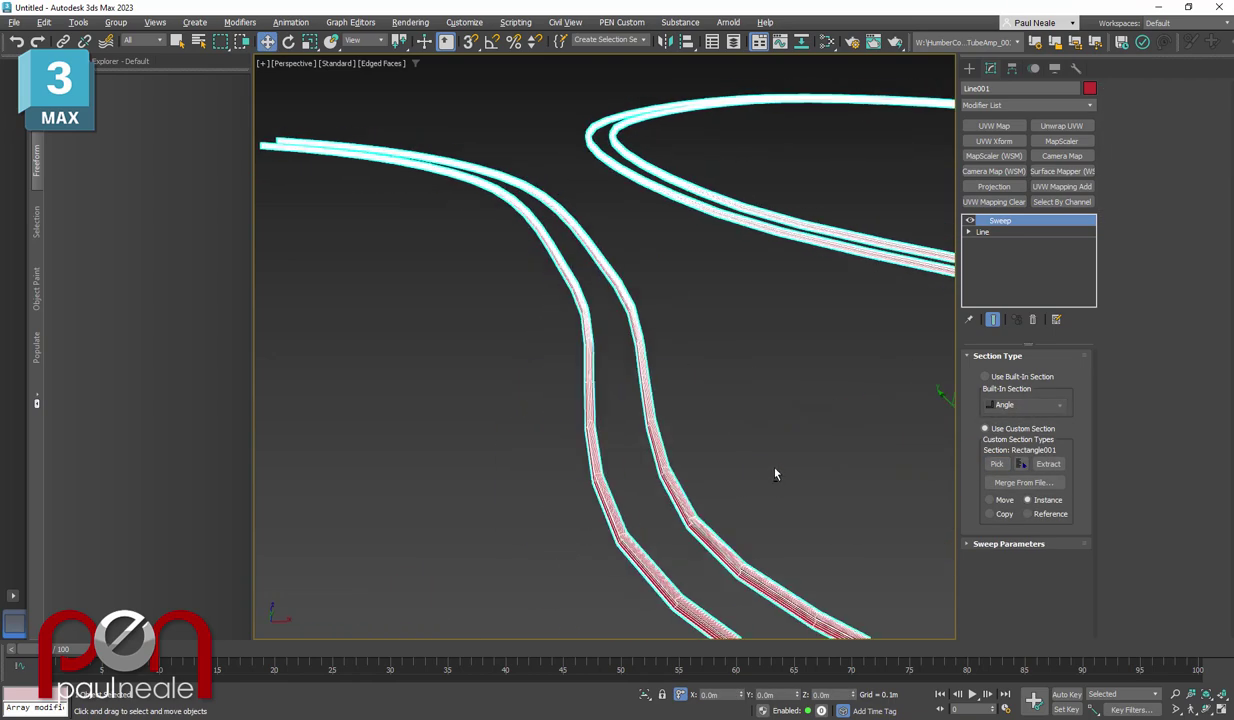
pyautogui.keyDown('alt'); pyautogui.moveTo(525, 505); pyautogui.dragTo(690, 300, button='middle'); pyautogui.keyUp('alt')
pyautogui.scroll(-3, 607, 469)
# Examine the swept rail geometry with the rail profile at its Editable Spline level and return the profile to its Spline Mirror level
pyautogui.click(620, 492)
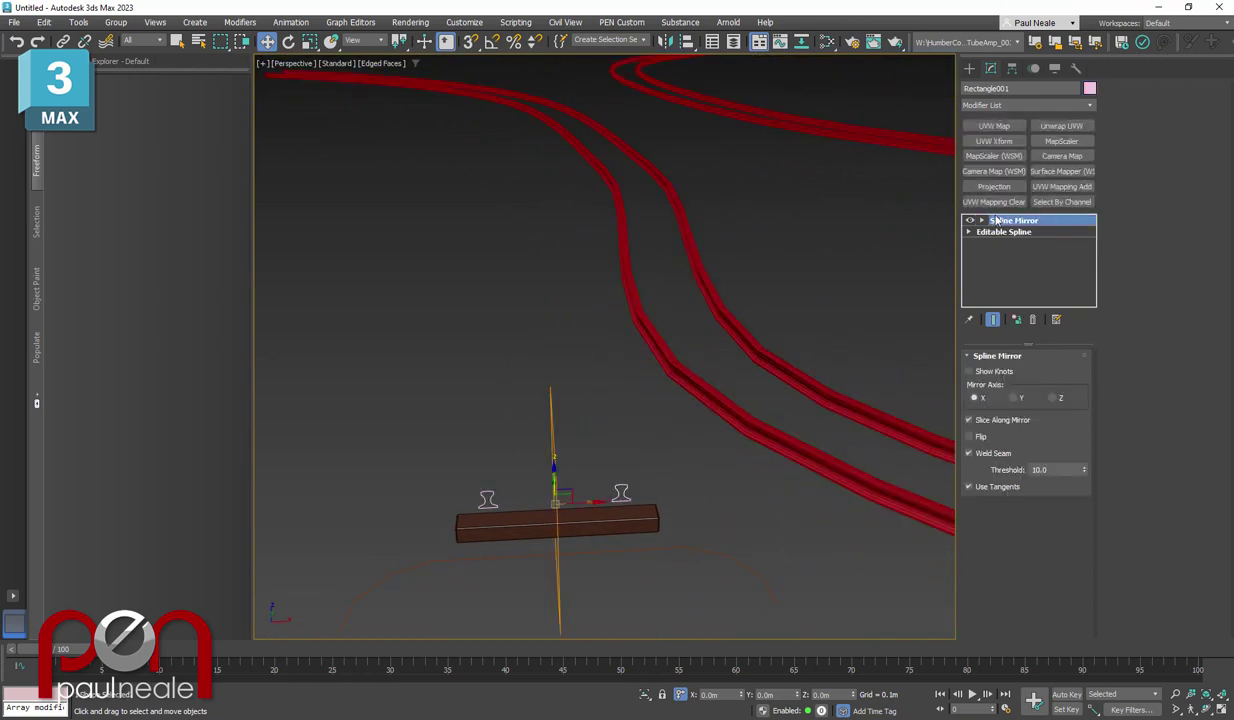
pyautogui.click(1014, 233)
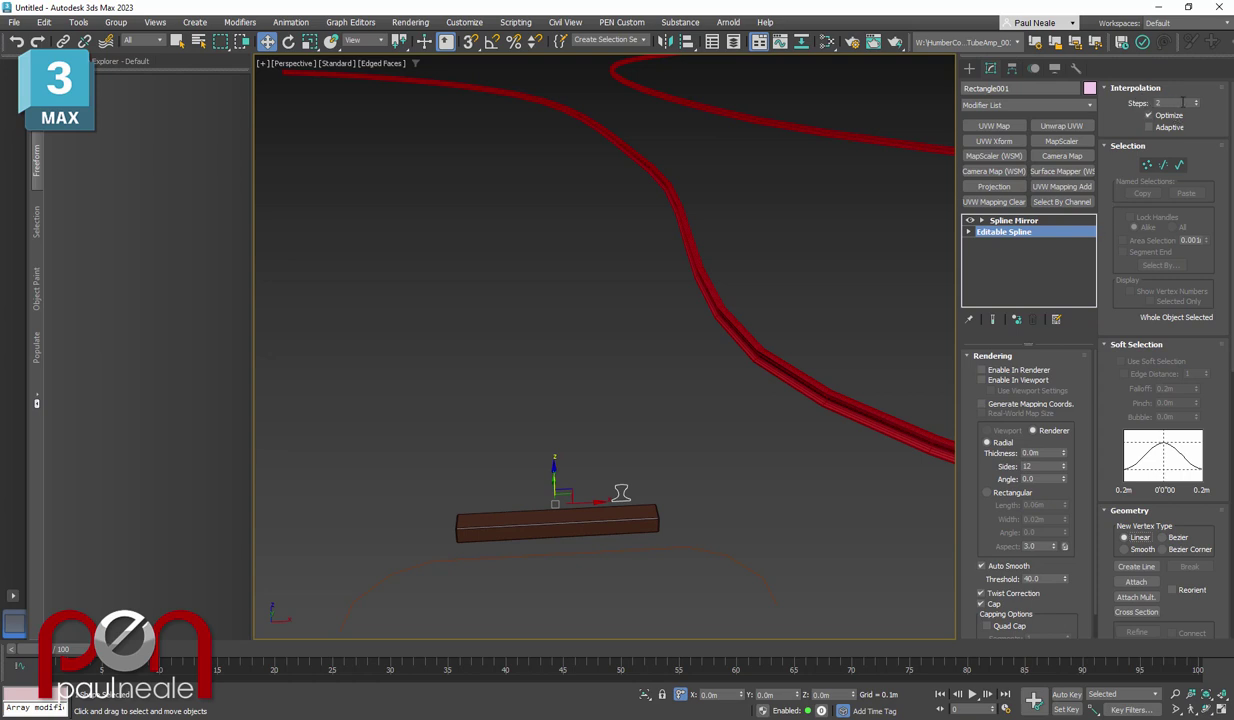
pyautogui.scroll(5, 760, 340)
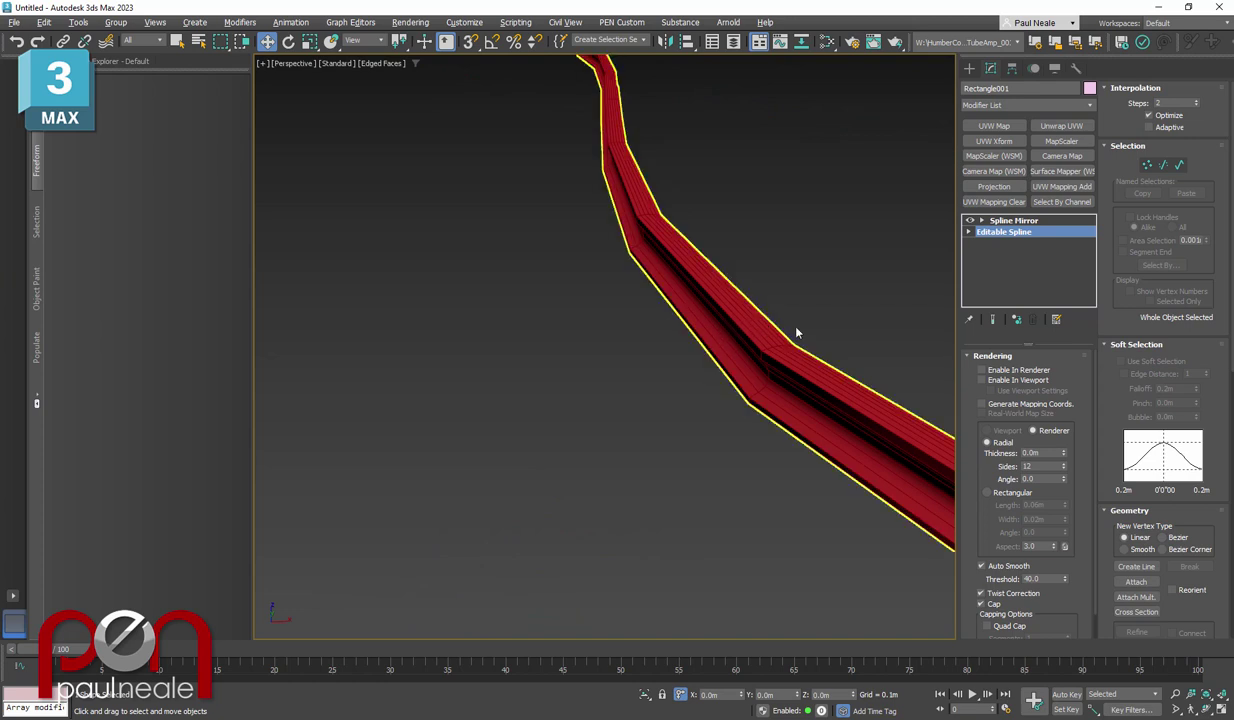
pyautogui.keyDown('alt'); pyautogui.moveTo(840, 344); pyautogui.dragTo(730, 413, button='middle'); pyautogui.keyUp('alt')
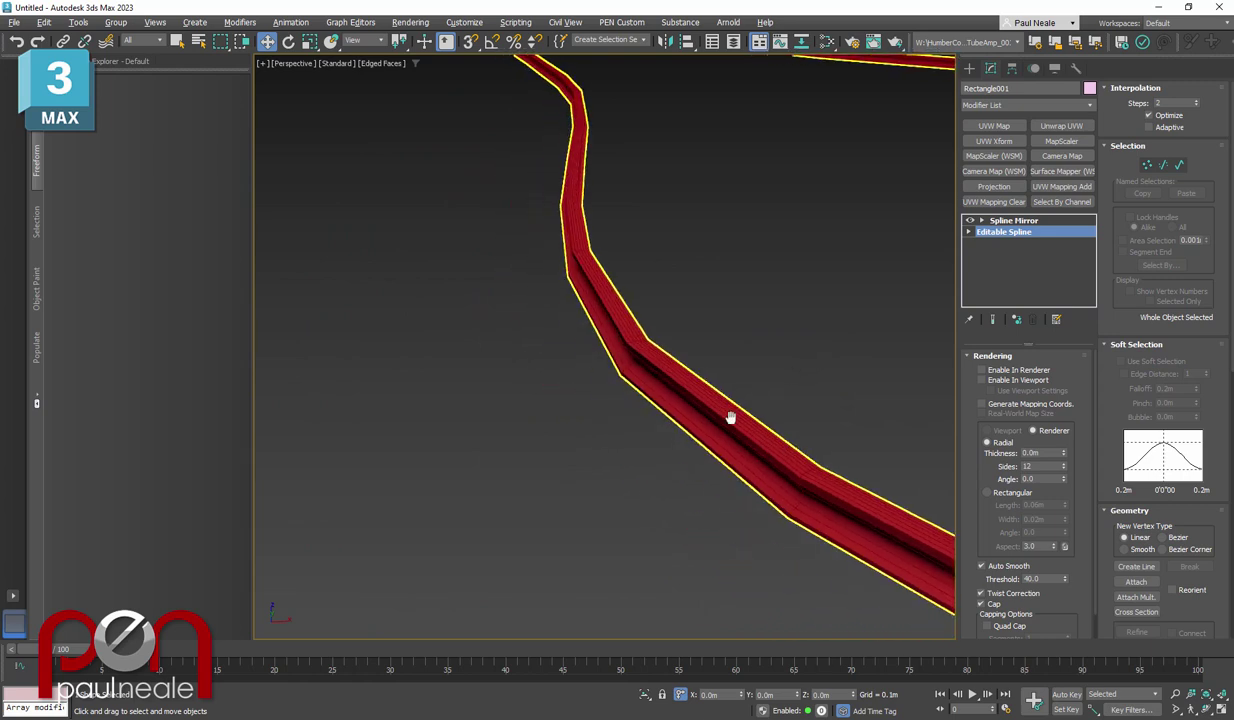
pyautogui.click(1034, 222)
pyautogui.scroll(-3, 573, 467)
pyautogui.moveTo(573, 467); pyautogui.dragTo(657, 392, button='middle')
# Add an Array modifier to the chamfered tie box below the rail profiles
pyautogui.click(670, 455)
pyautogui.click(640, 408)
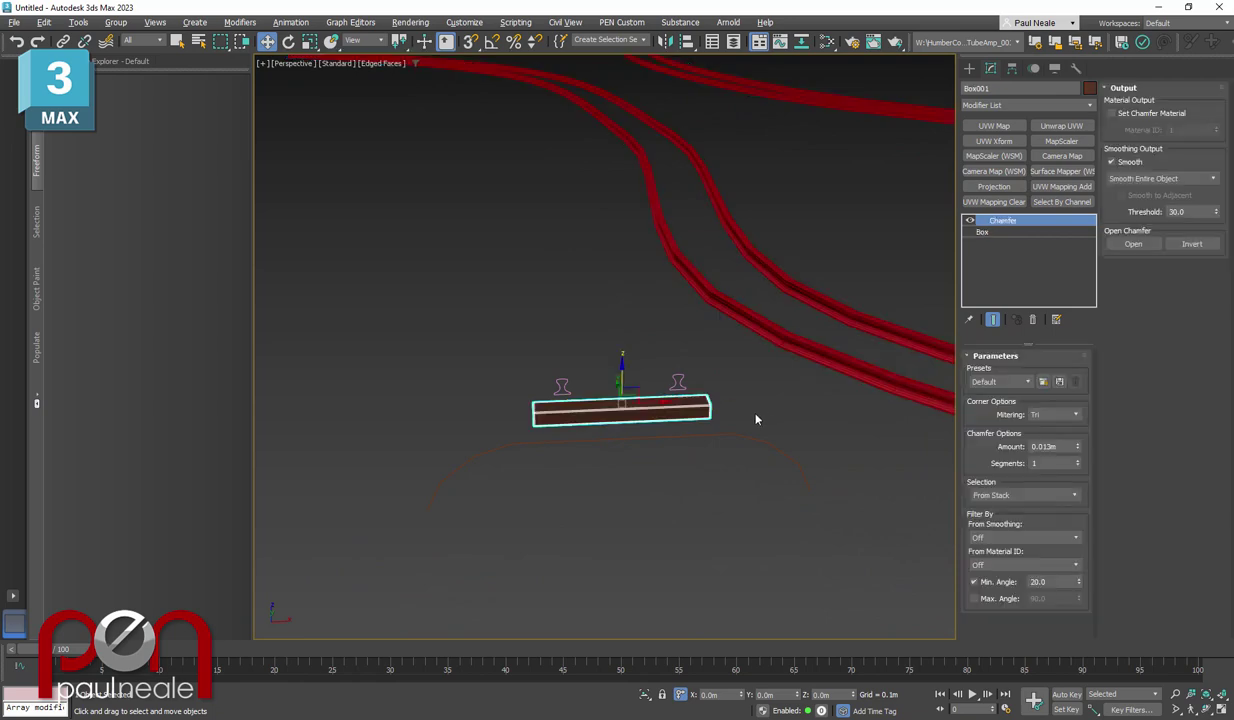
pyautogui.moveTo(755, 416); pyautogui.dragTo(619, 349, button='middle')
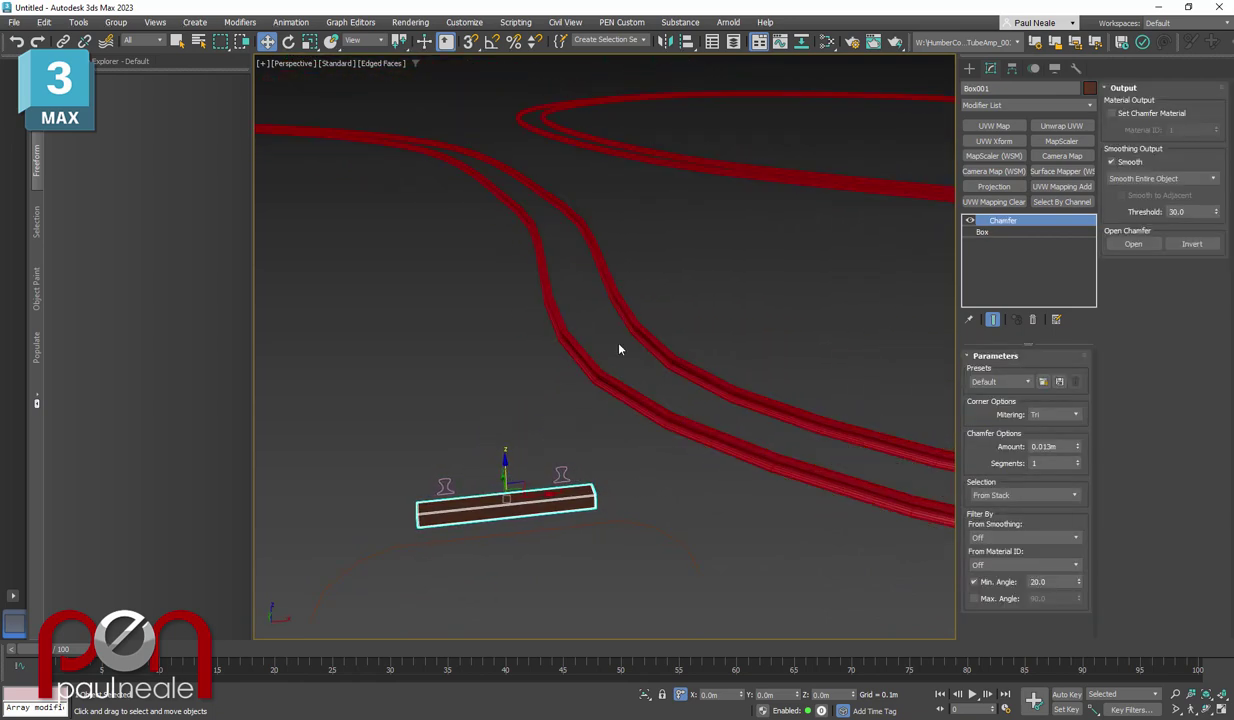
pyautogui.keyDown('alt'); pyautogui.moveTo(764, 443); pyautogui.dragTo(704, 456, button='middle'); pyautogui.keyUp('alt')
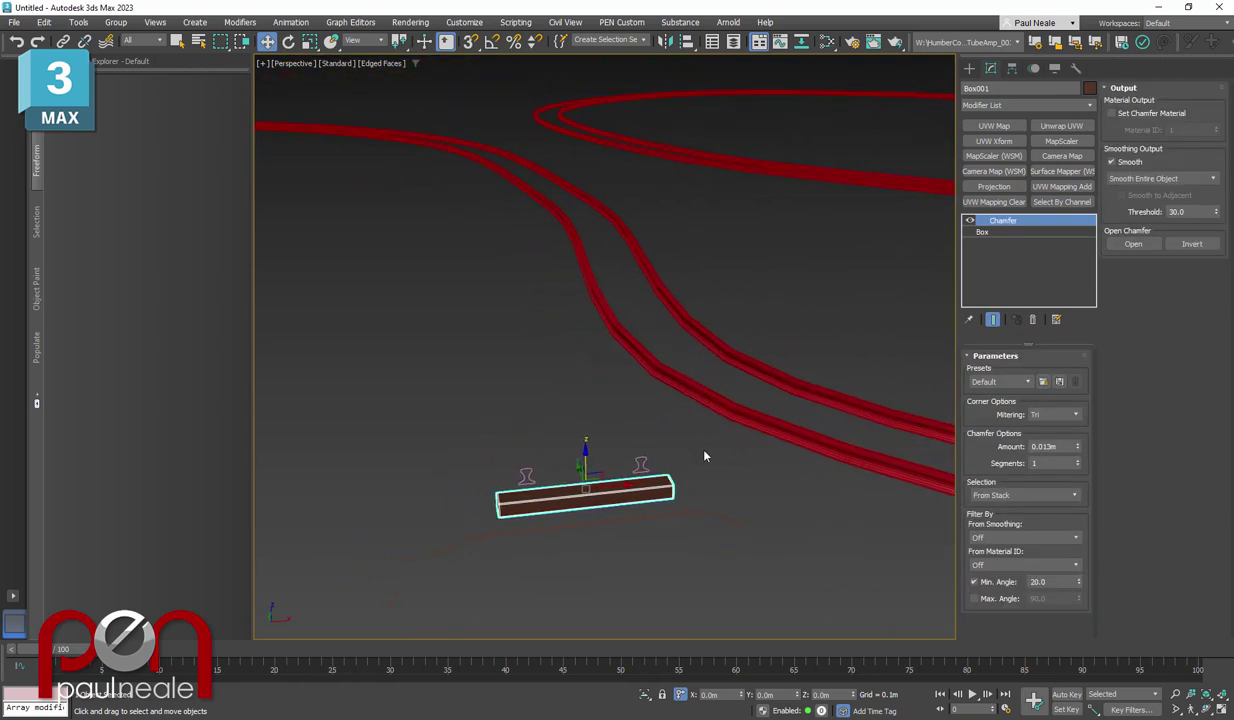
pyautogui.write('x')
pyautogui.write('array')
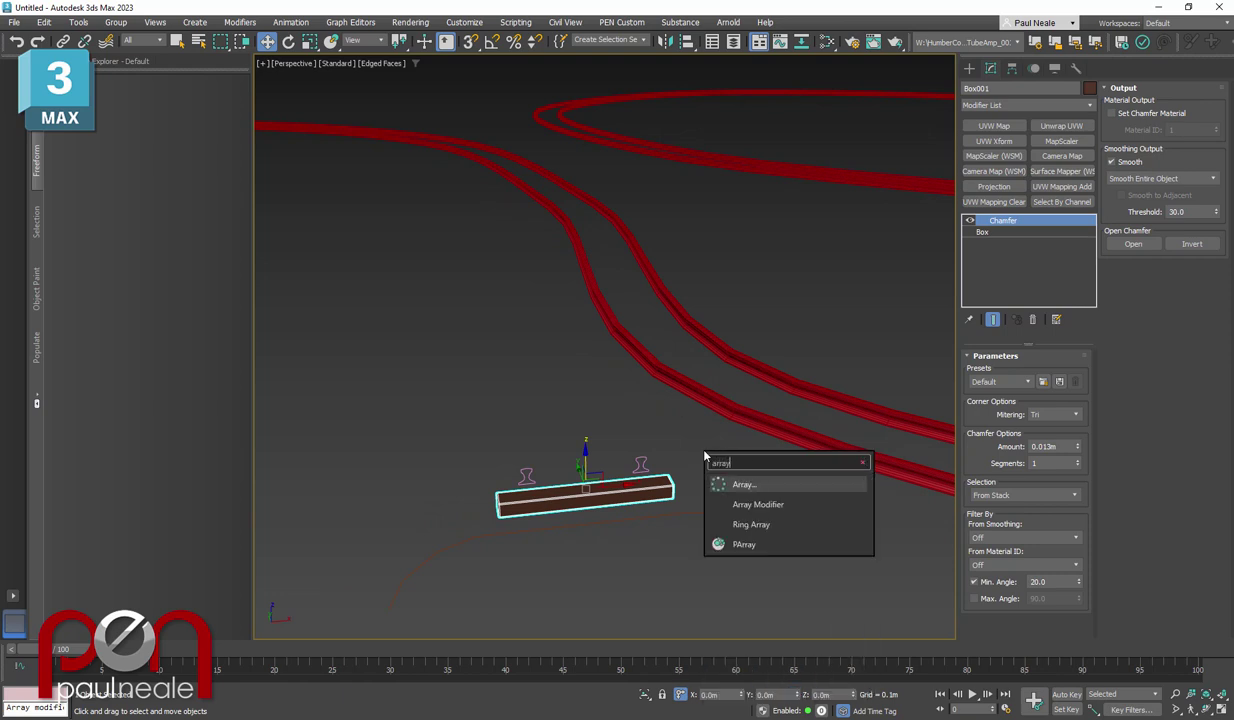
pyautogui.click(752, 505)
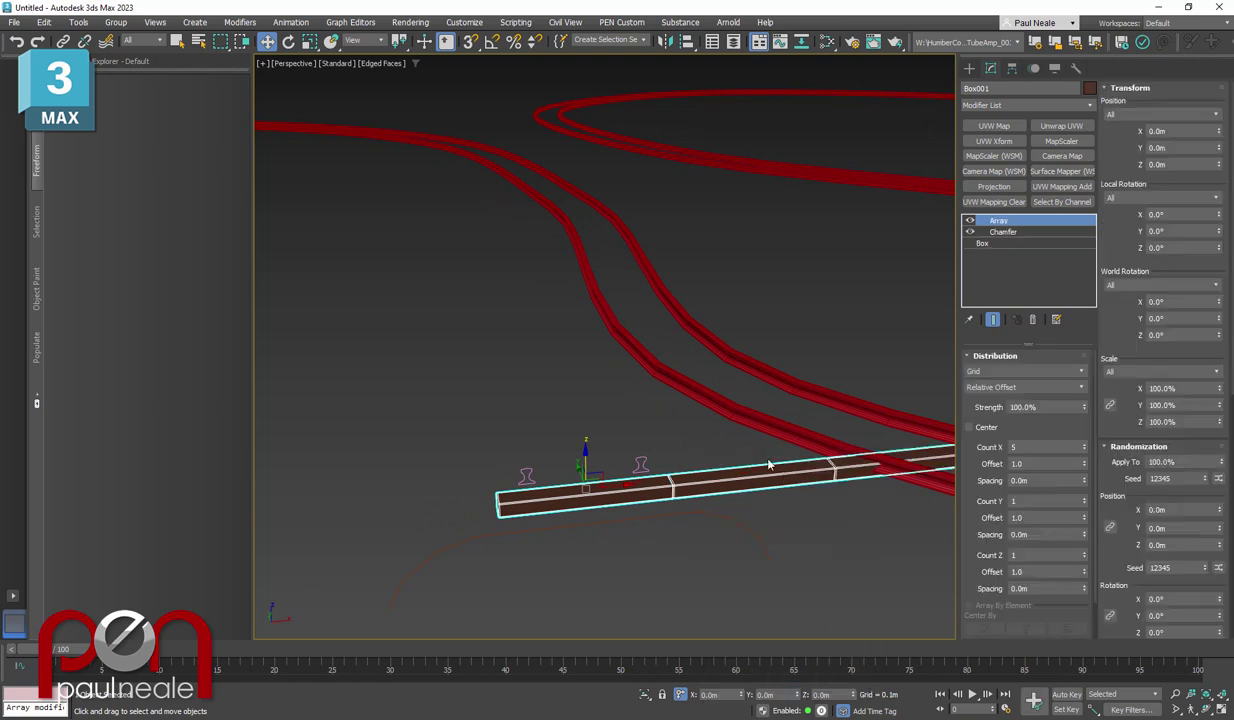
# Set the tie array's distribution to Spline and try to pick the swept track as its path
pyautogui.click(1022, 371)
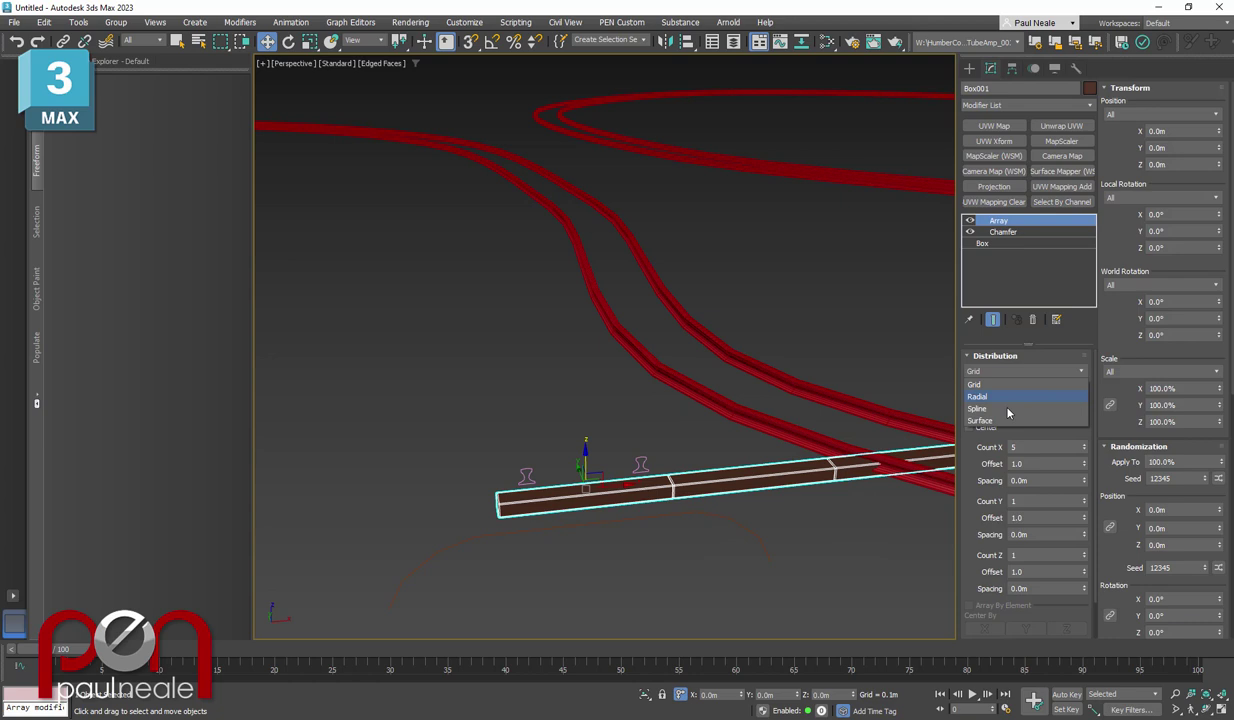
pyautogui.click(1000, 409)
pyautogui.click(1012, 417)
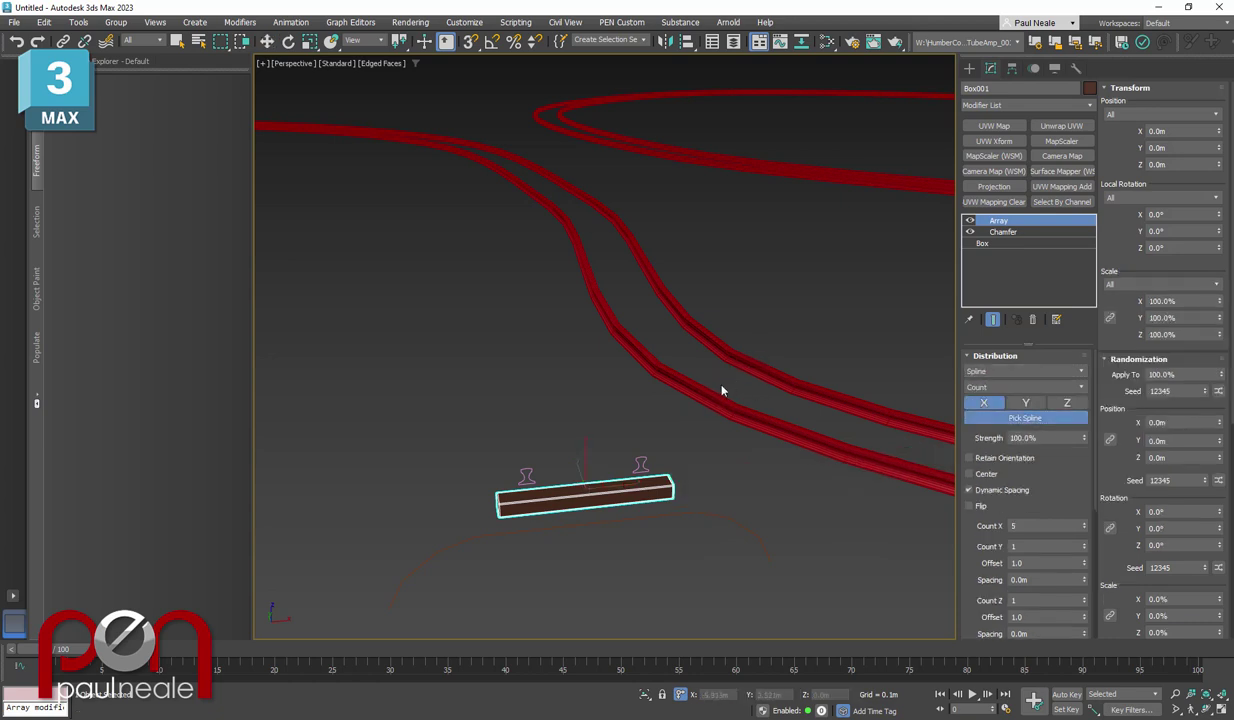
pyautogui.click(728, 400)
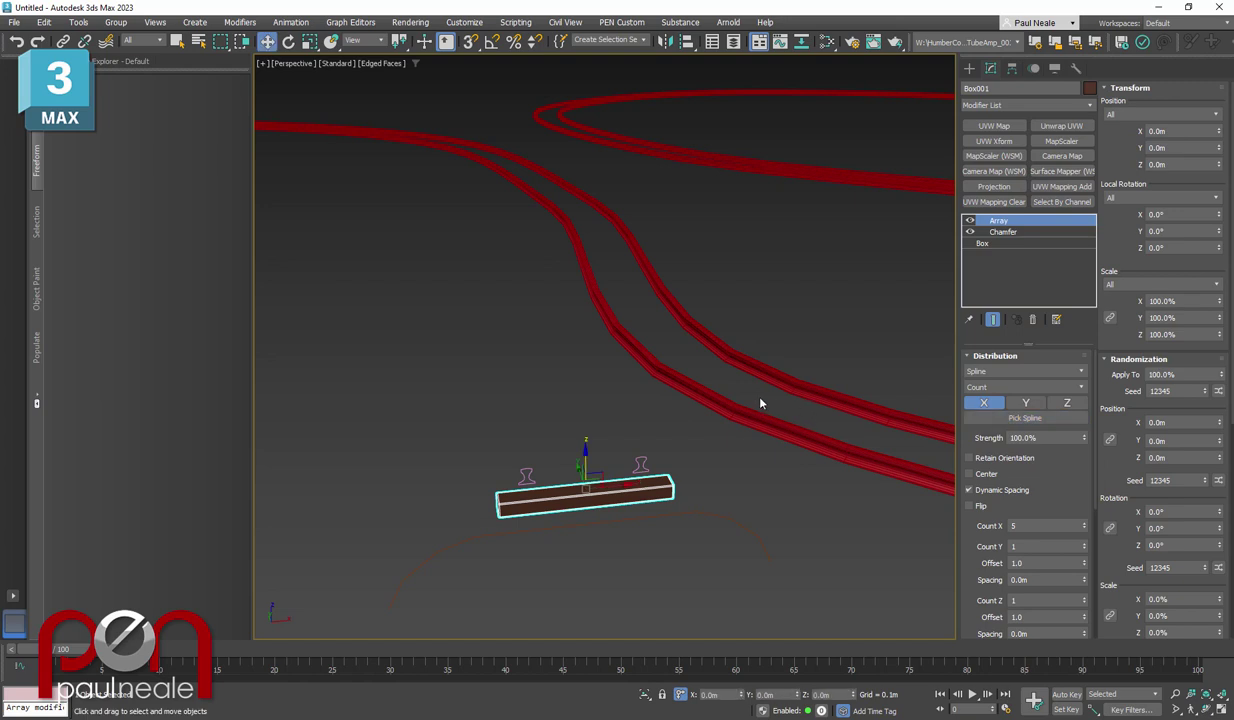
# Cut the Sweep modifier from the track path line's modifier stack
pyautogui.click(768, 390)
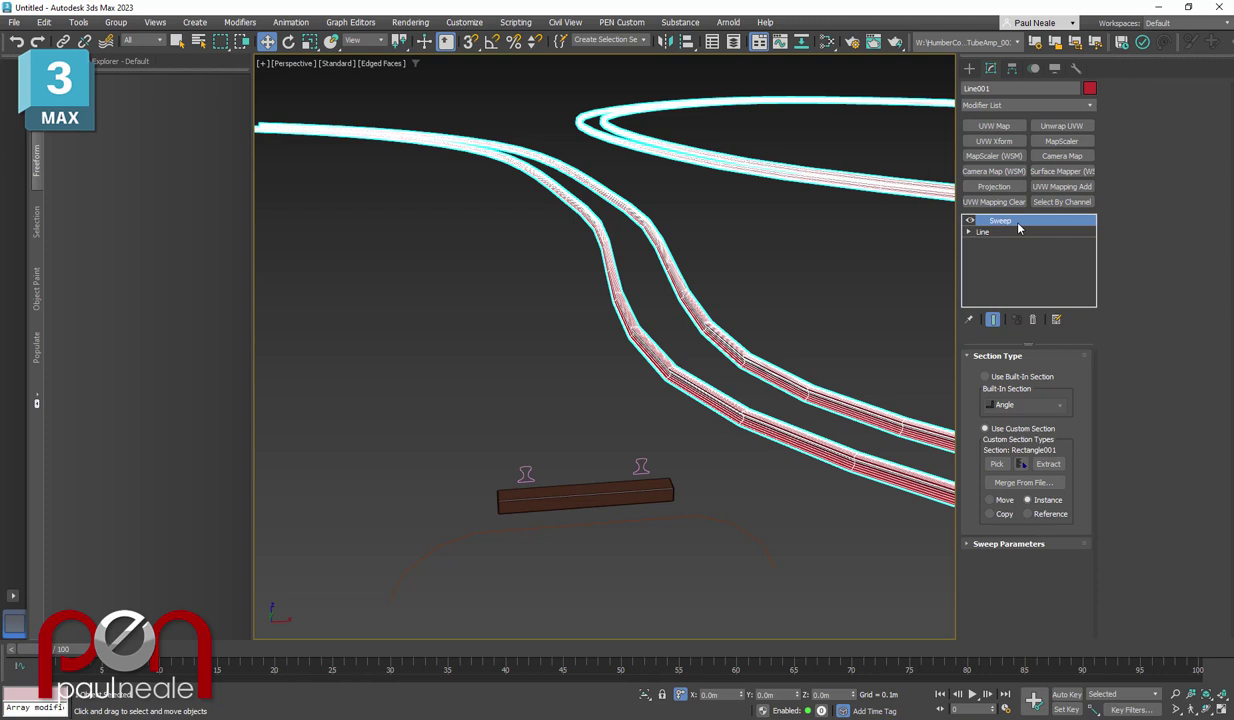
pyautogui.rightClick(1018, 226)
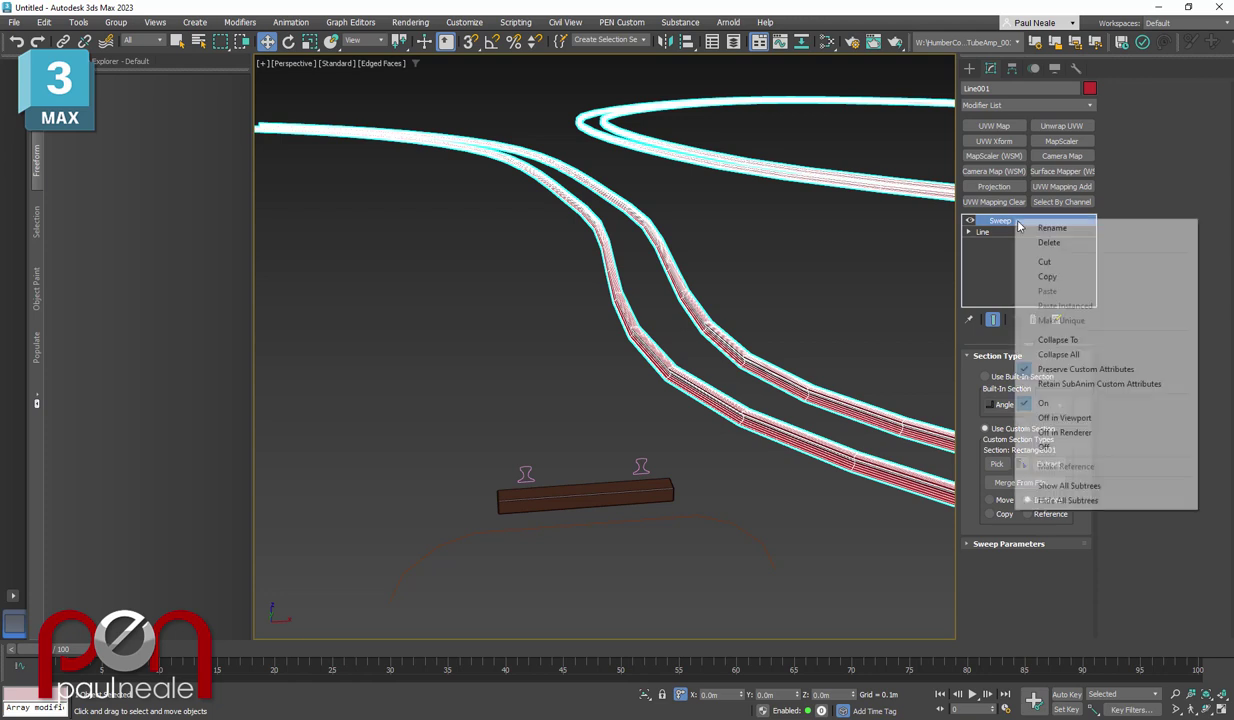
pyautogui.click(1064, 261)
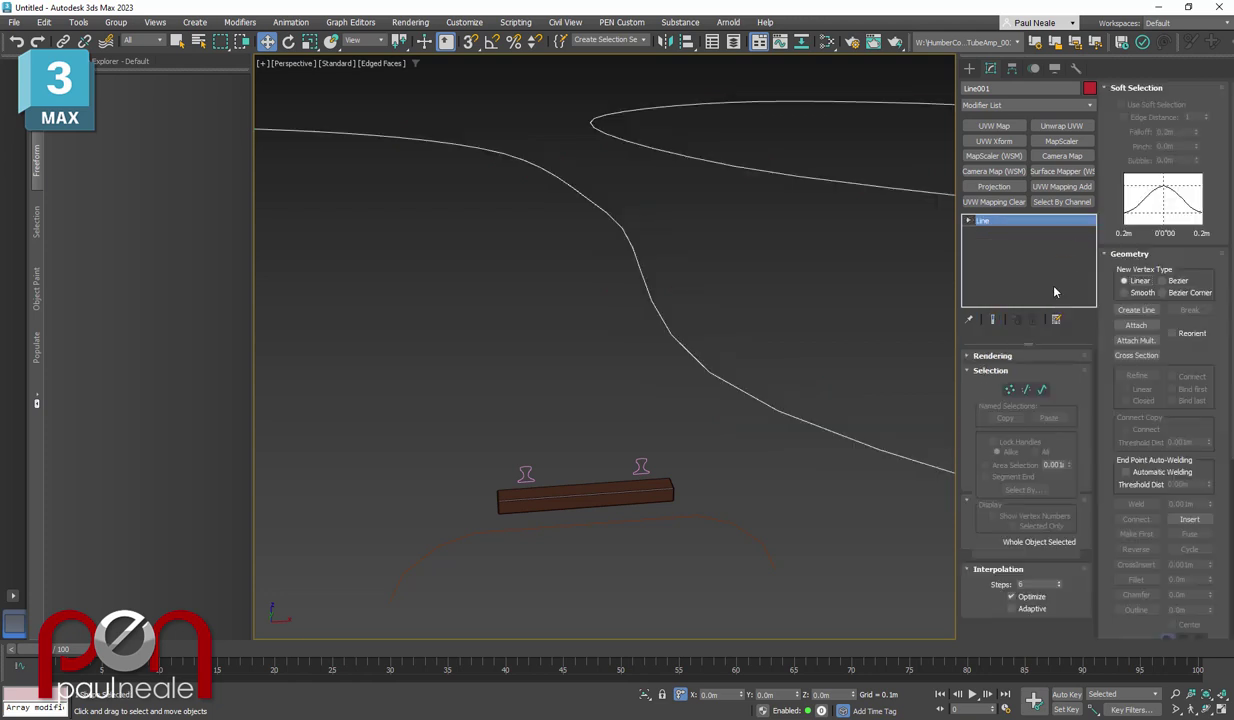
# Clone the bare track path line in place as a Reference
pyautogui.moveTo(768, 441); pyautogui.dragTo(766, 439)
pyautogui.keyDown('alt'); pyautogui.moveTo(766, 439); pyautogui.dragTo(726, 412, button='middle'); pyautogui.keyUp('alt')
pyautogui.scroll(-3, 700, 404)
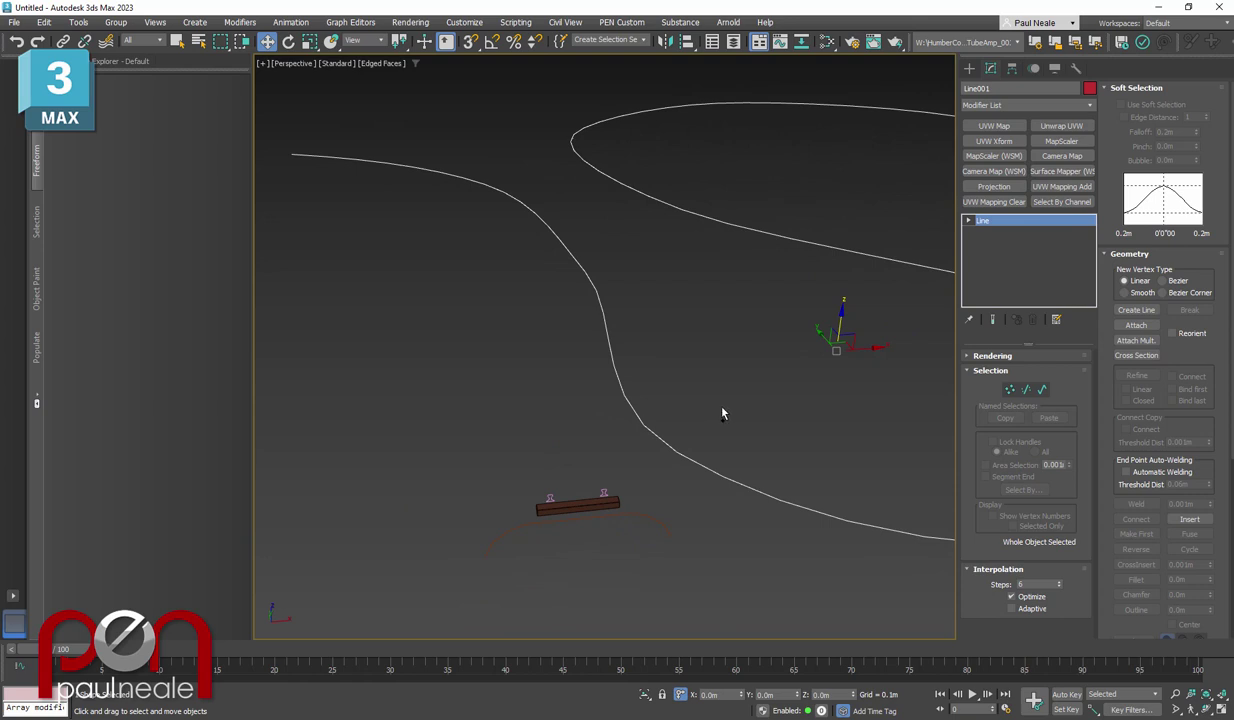
pyautogui.hotkey('ctrl', 'v')
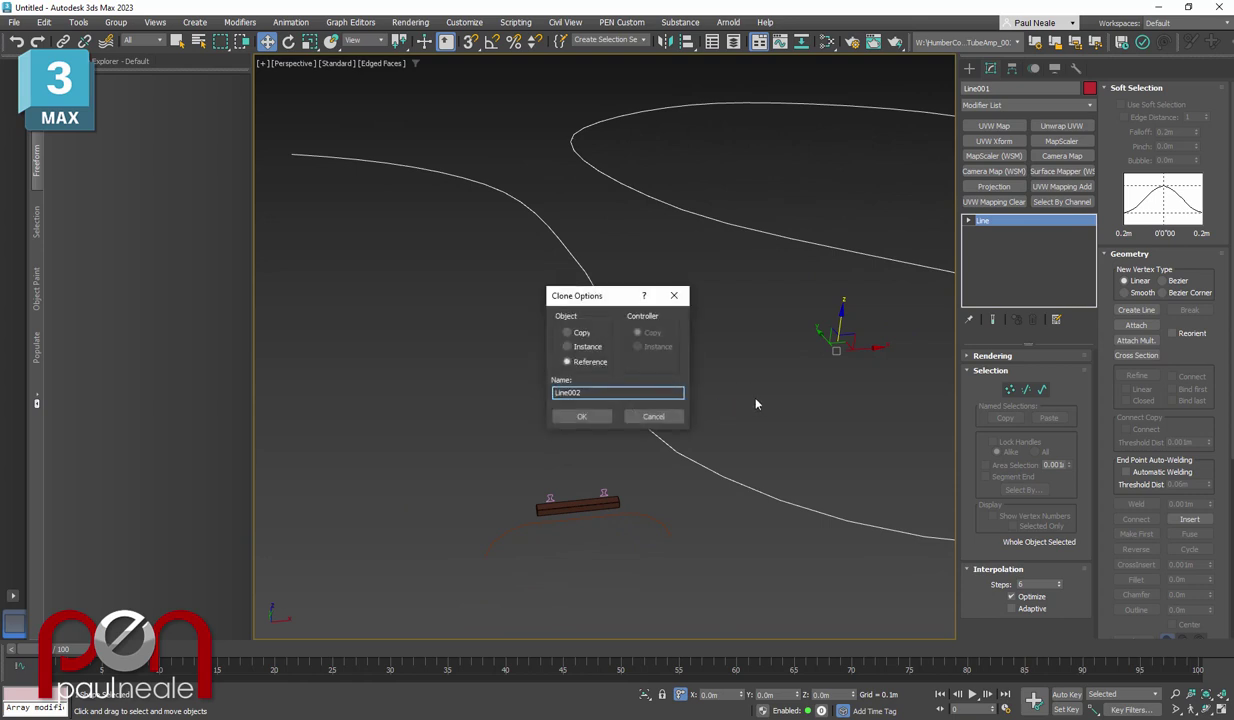
pyautogui.click(584, 347)
pyautogui.click(585, 362)
pyautogui.click(582, 333)
pyautogui.click(580, 347)
pyautogui.click(584, 362)
pyautogui.click(583, 417)
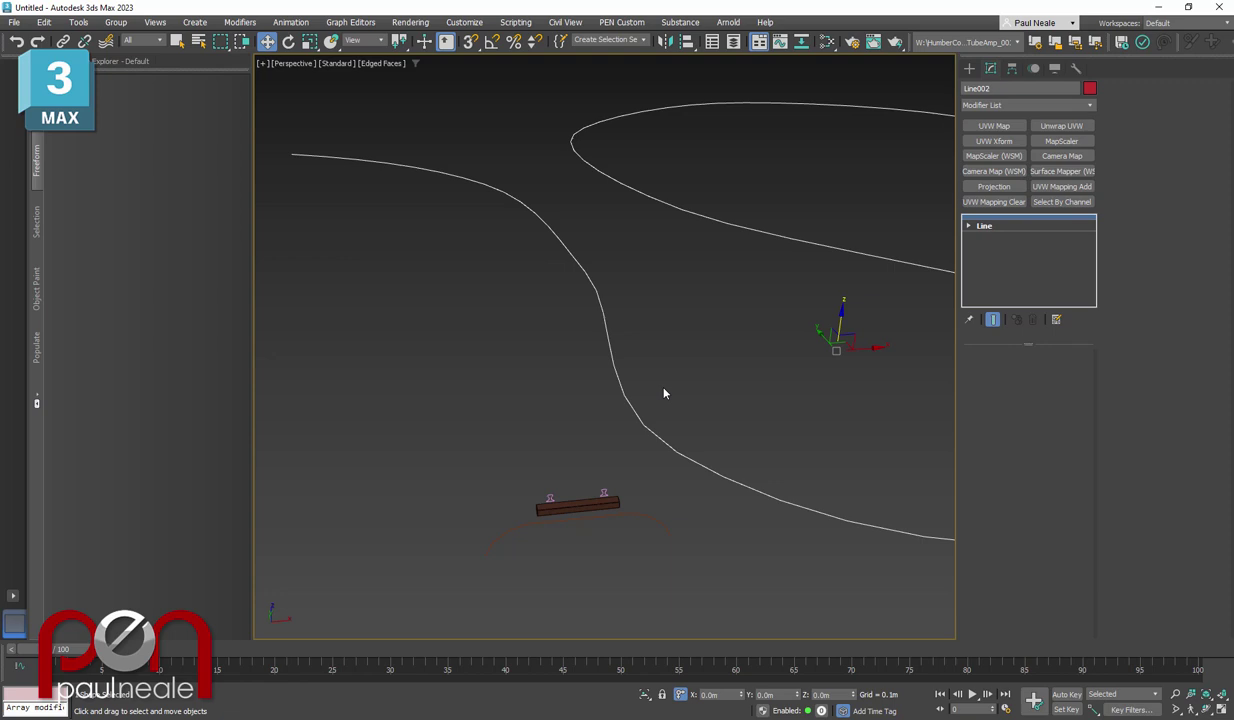
# Paste the cut Sweep modifier onto the referenced clone of the track path line
pyautogui.rightClick(1010, 222)
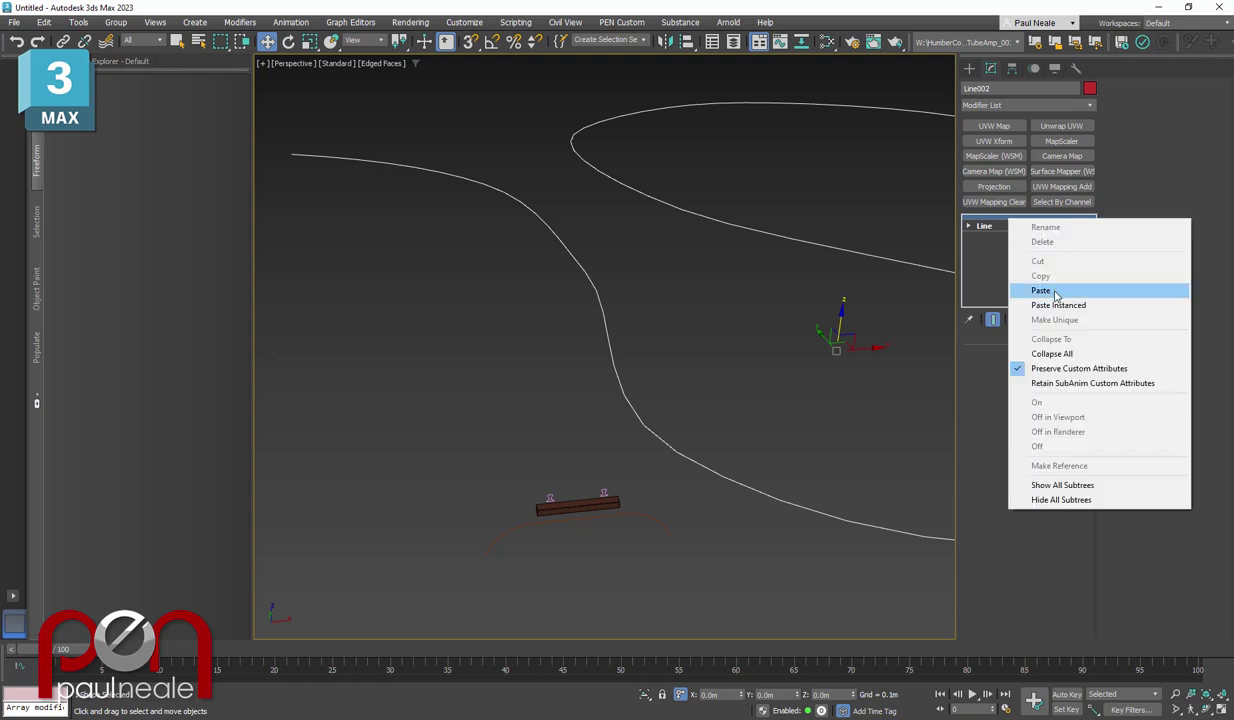
pyautogui.click(1041, 291)
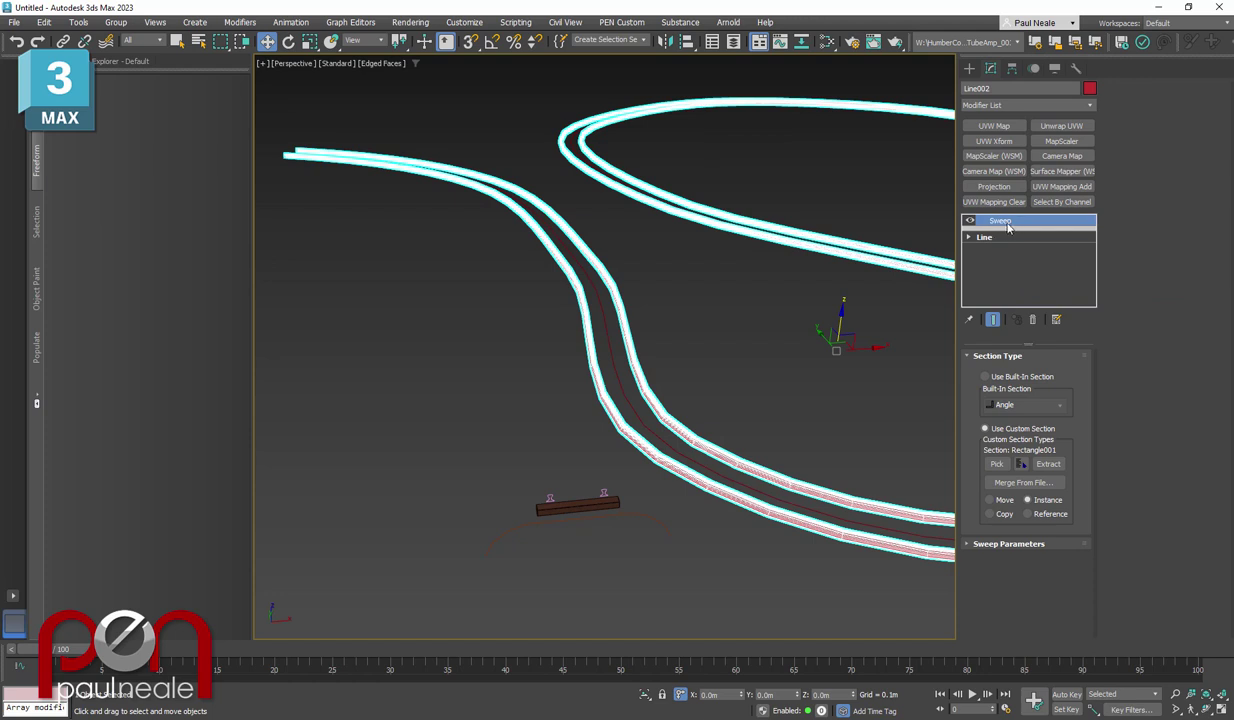
# Move the open-end vertex of the original path line a short distance, keeping the swept reference linked to it
pyautogui.click(614, 369)
pyautogui.moveTo(620, 352)
pyautogui.keyDown('alt'); pyautogui.mouseDown(button='middle')
pyautogui.moveTo(650, 377)
pyautogui.moveTo(603, 350)
pyautogui.mouseUp(button='middle'); pyautogui.keyUp('alt')
pyautogui.press('1')
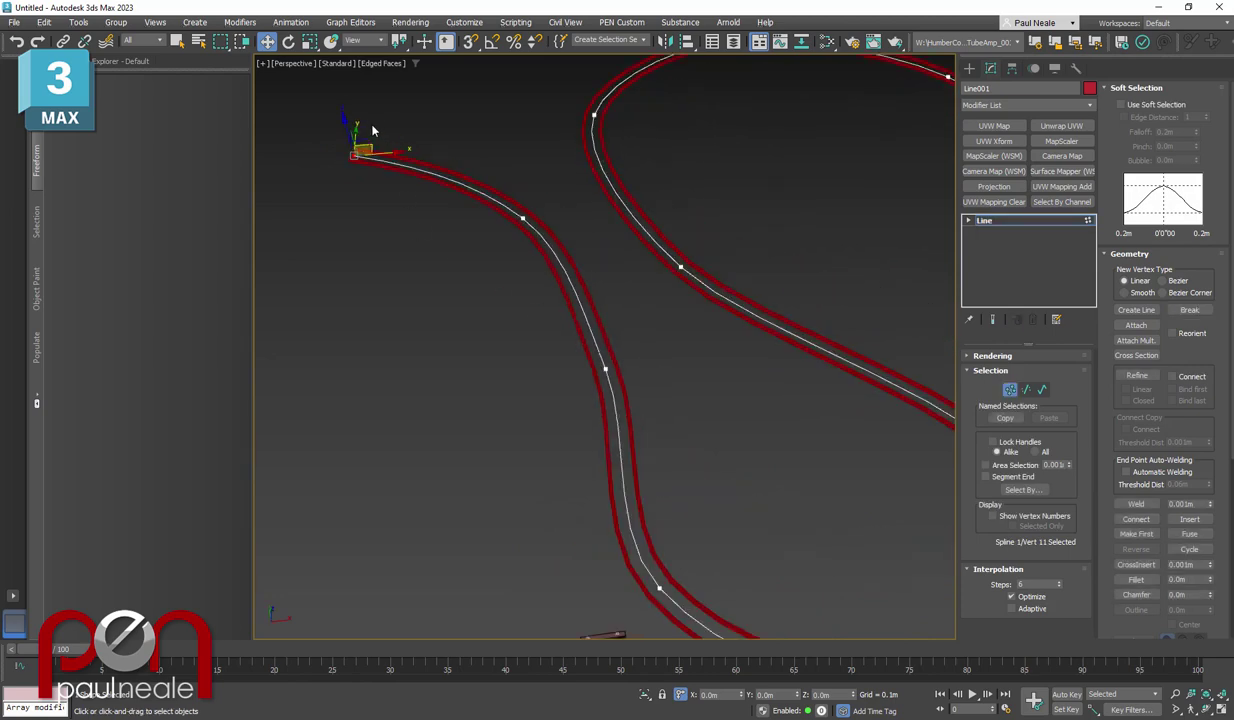
pyautogui.keyDown('alt'); pyautogui.moveTo(372, 124); pyautogui.dragTo(391, 204, button='middle'); pyautogui.keyUp('alt')
pyautogui.moveTo(372, 147); pyautogui.dragTo(410, 145)
pyautogui.keyDown('alt'); pyautogui.moveTo(595, 380); pyautogui.dragTo(631, 416, button='middle'); pyautogui.keyUp('alt')
pyautogui.scroll(3, 625, 347)
pyautogui.scroll(3, 614, 347)
pyautogui.moveTo(635, 372); pyautogui.dragTo(708, 449, button='middle')
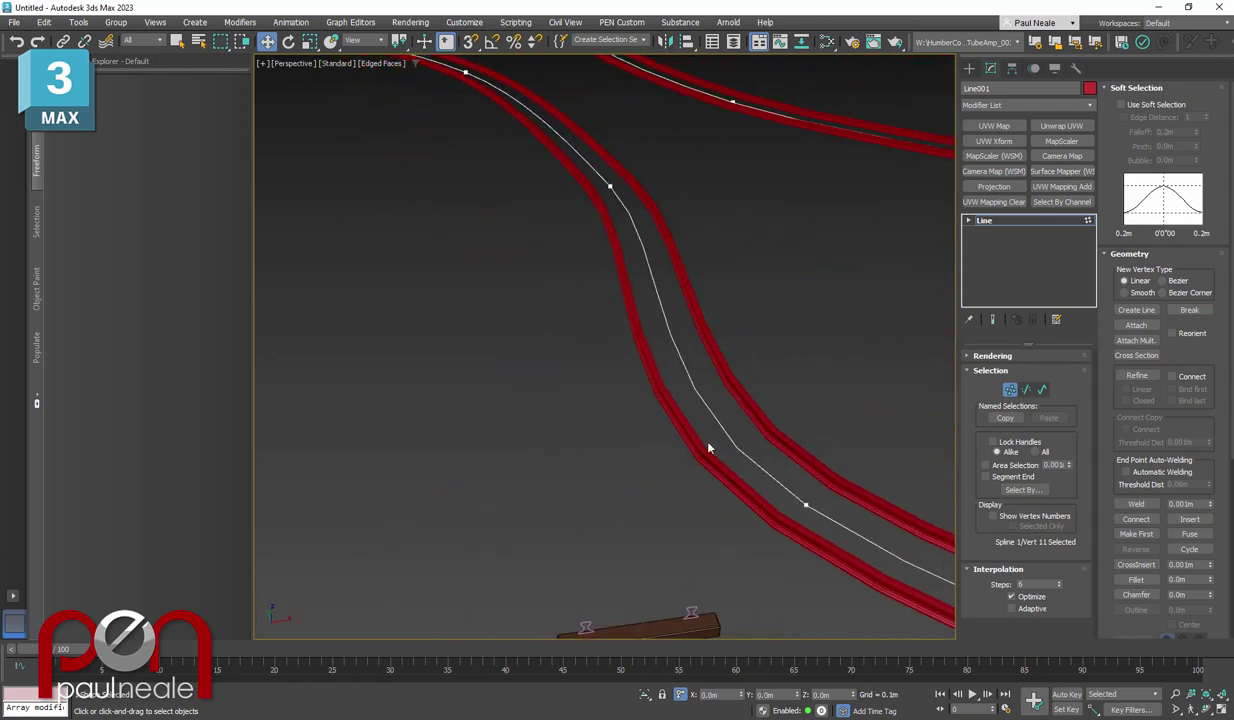
pyautogui.keyDown('alt'); pyautogui.moveTo(810, 417); pyautogui.dragTo(789, 419, button='middle'); pyautogui.keyUp('alt')
pyautogui.press('1')
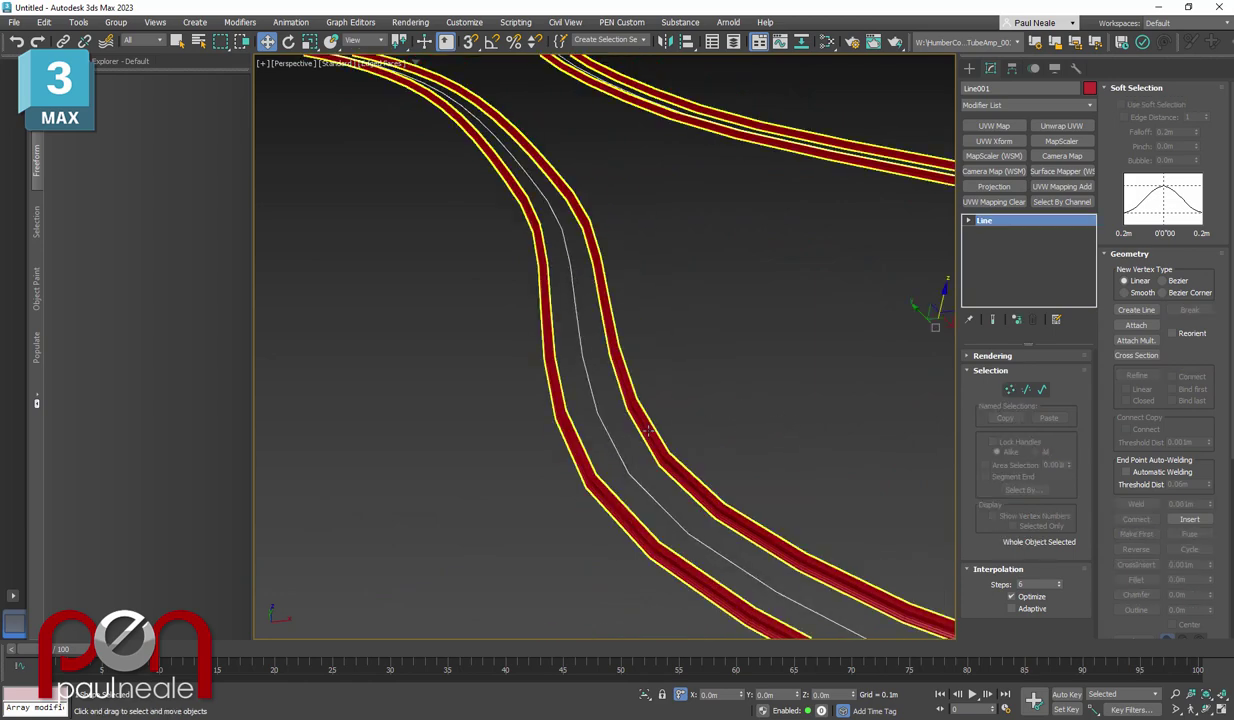
# Examine the curve segmentation of the swept rails against the original path line around the track's bend
pyautogui.click(652, 432)
pyautogui.scroll(3, 628, 441)
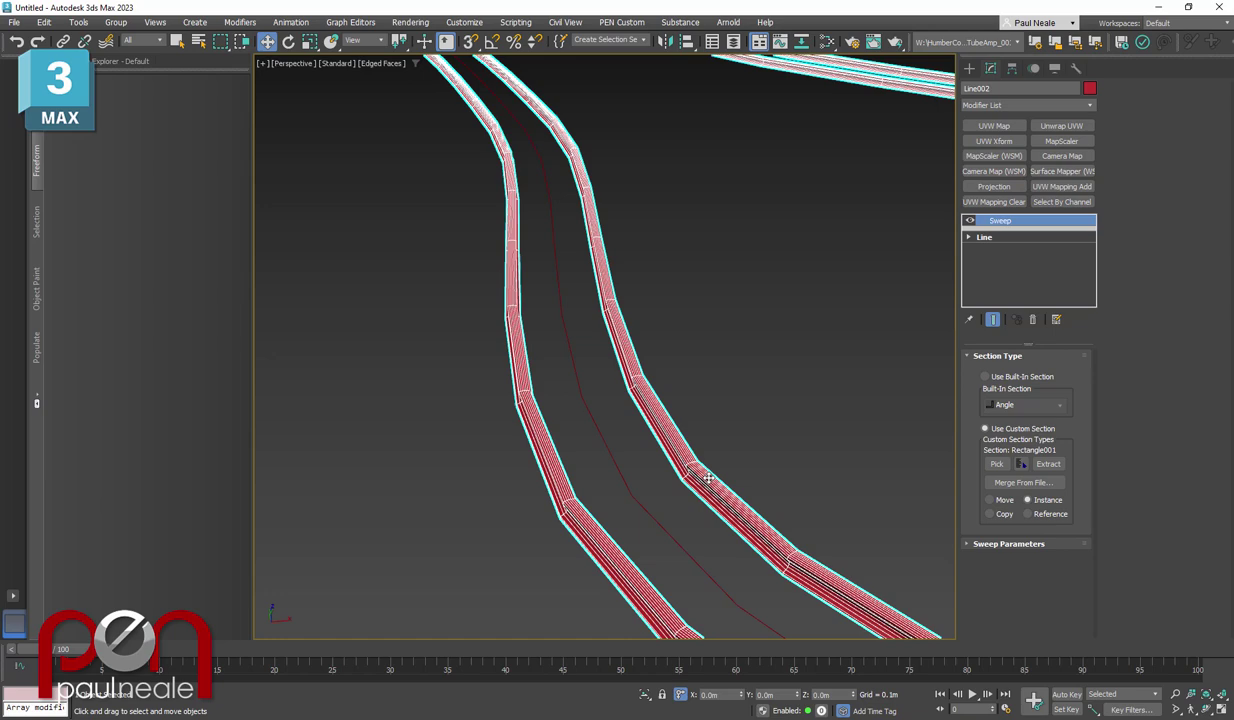
pyautogui.keyDown('alt'); pyautogui.moveTo(620, 392); pyautogui.dragTo(576, 472, button='middle'); pyautogui.keyUp('alt')
pyautogui.click(657, 398)
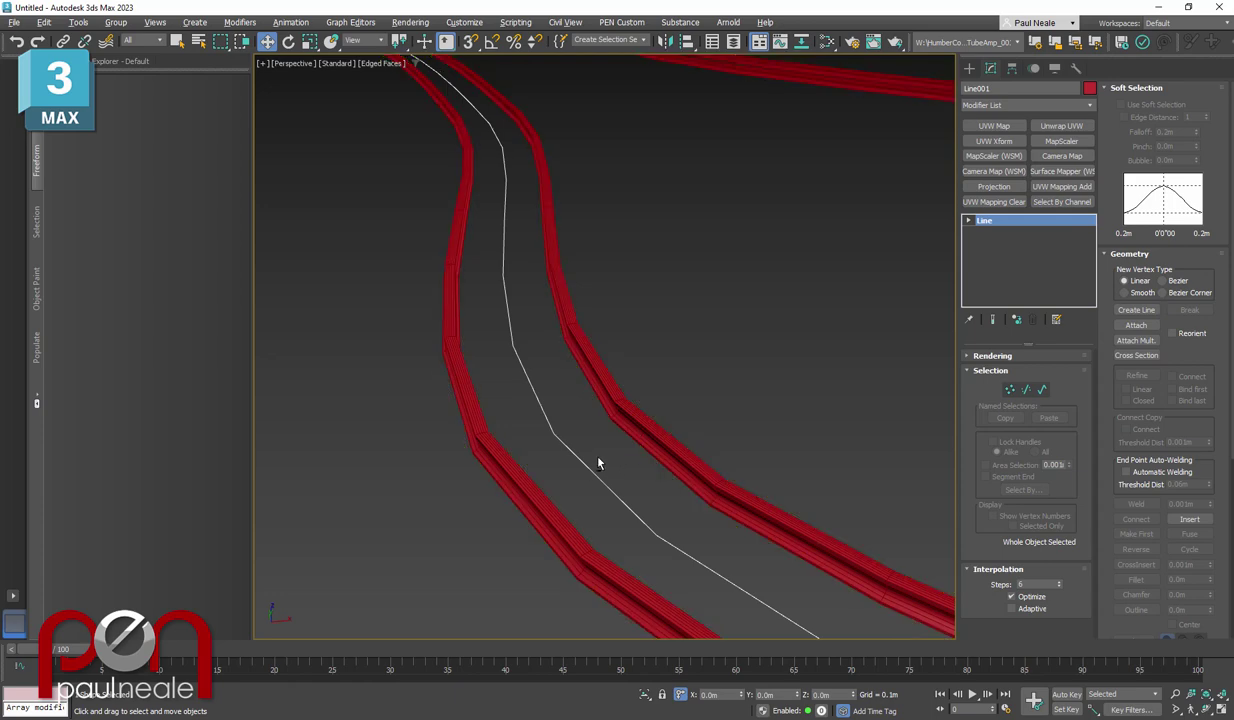
pyautogui.keyDown('alt'); pyautogui.moveTo(598, 463); pyautogui.dragTo(603, 462, button='middle'); pyautogui.keyUp('alt')
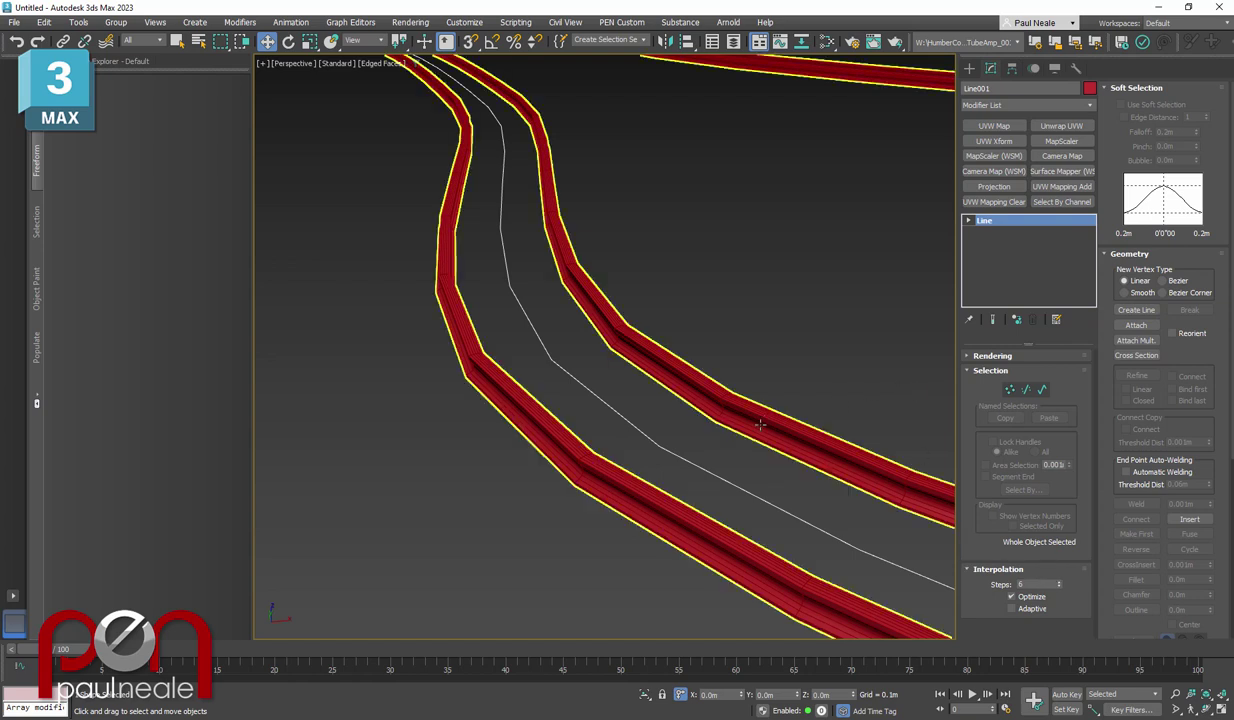
pyautogui.moveTo(765, 421); pyautogui.dragTo(775, 424, button='middle')
pyautogui.moveTo(685, 451); pyautogui.dragTo(762, 438, button='middle')
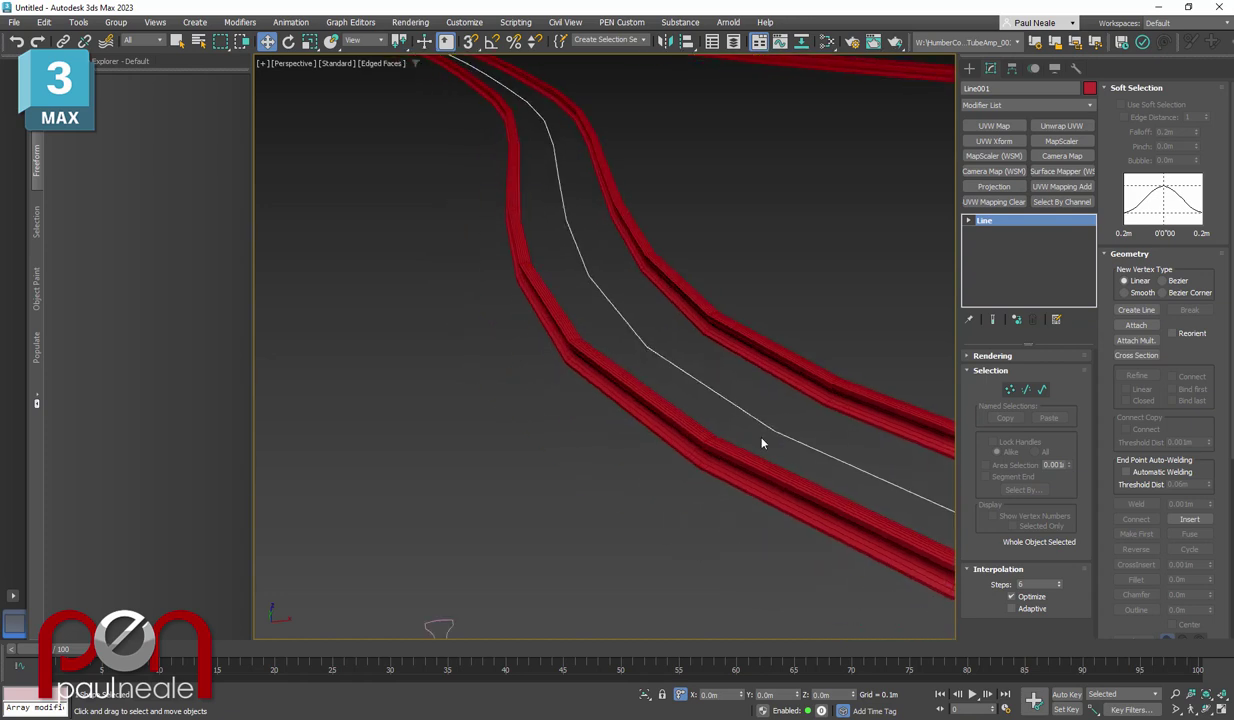
# Add a Normalize Spline modifier between the Line and the Sweep in the swept track's modifier stack
pyautogui.click(679, 429)
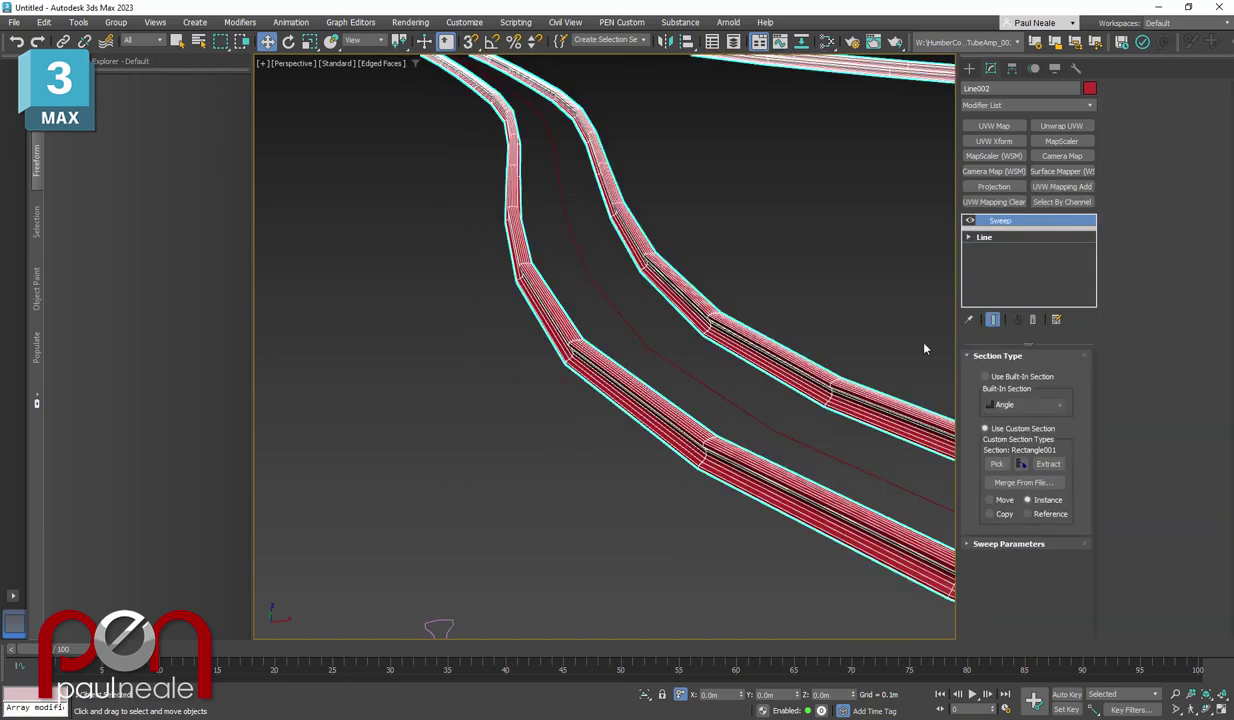
pyautogui.click(1006, 239)
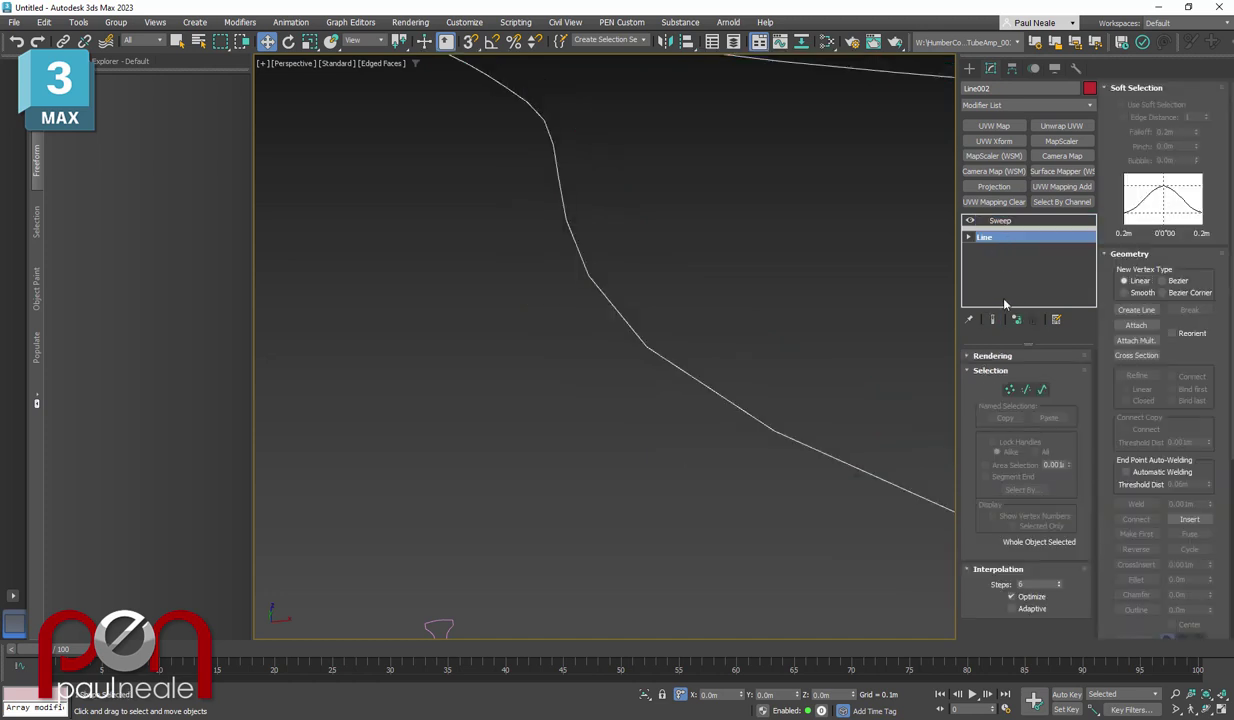
pyautogui.moveTo(754, 391); pyautogui.dragTo(766, 394, button='middle')
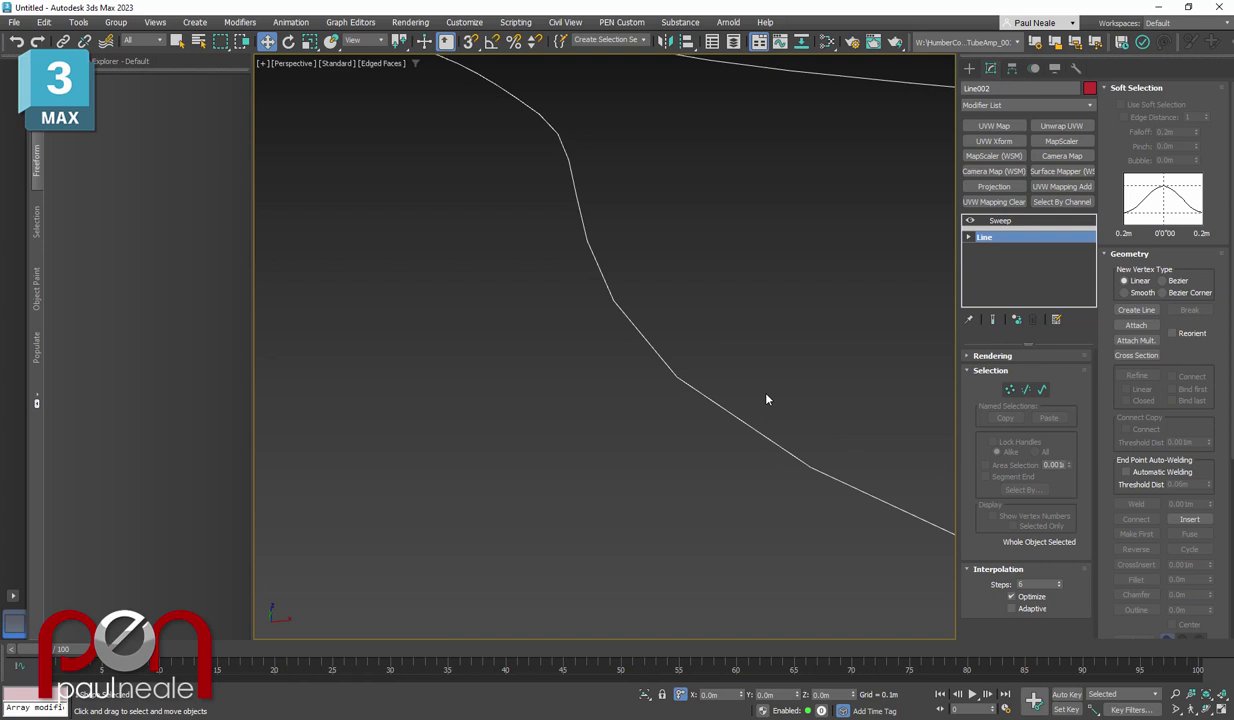
pyautogui.moveTo(802, 342); pyautogui.dragTo(797, 367, button='middle')
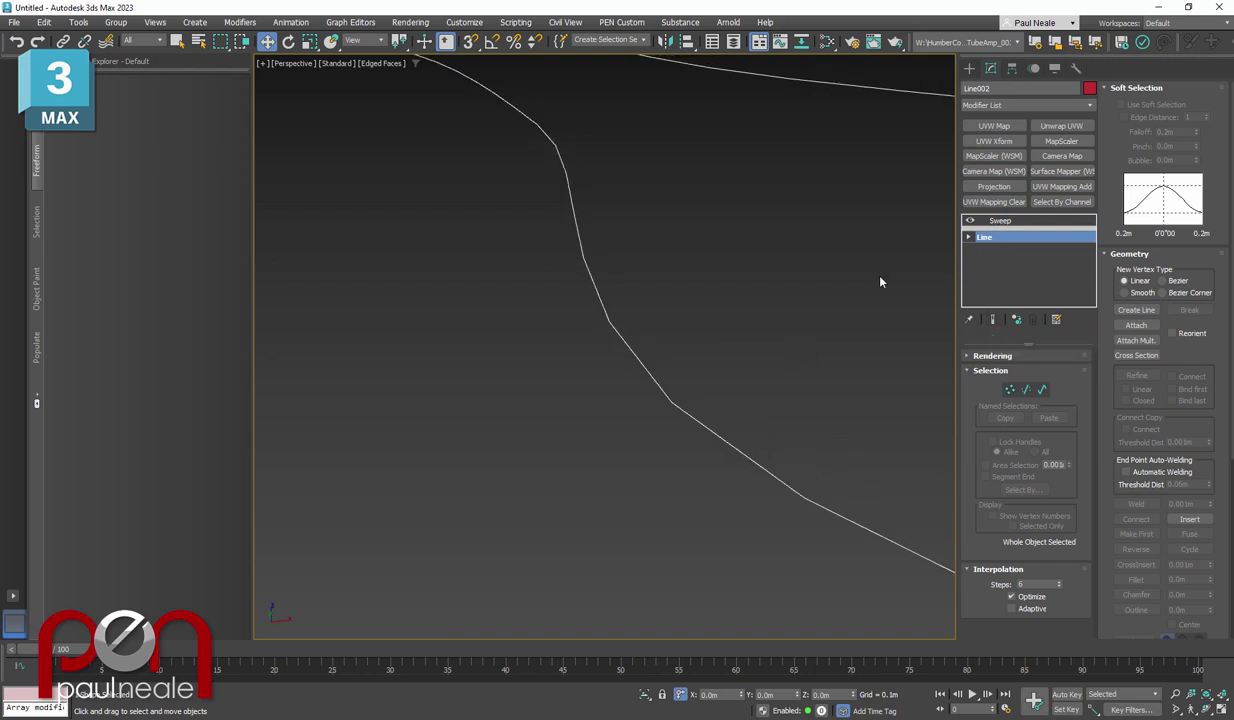
pyautogui.keyDown('alt'); pyautogui.moveTo(813, 329); pyautogui.dragTo(799, 343, button='middle'); pyautogui.keyUp('alt')
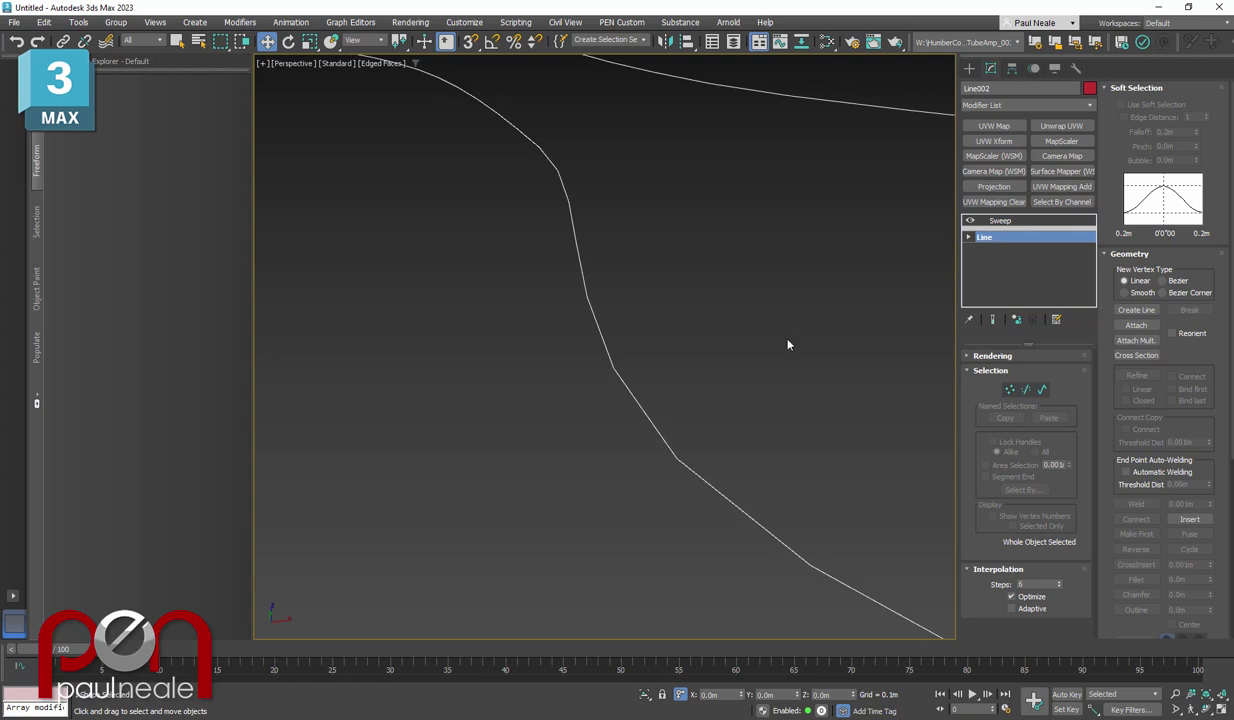
pyautogui.write('xnormali')
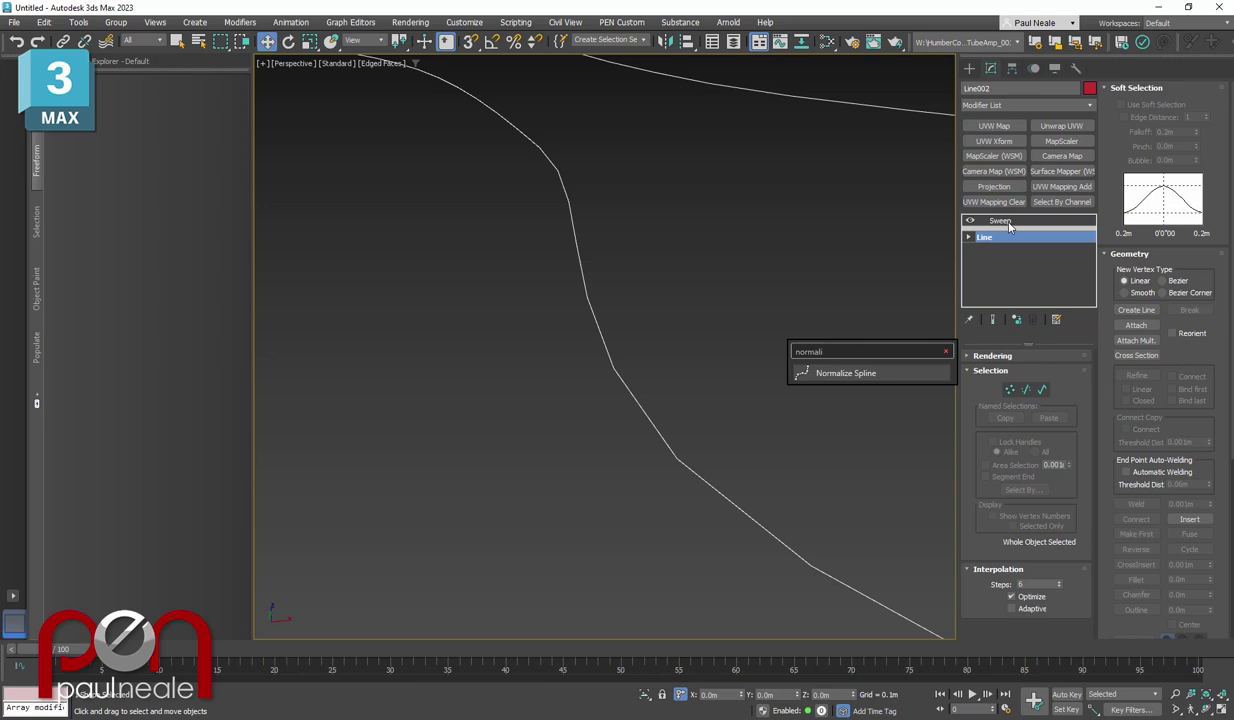
pyautogui.click(840, 373)
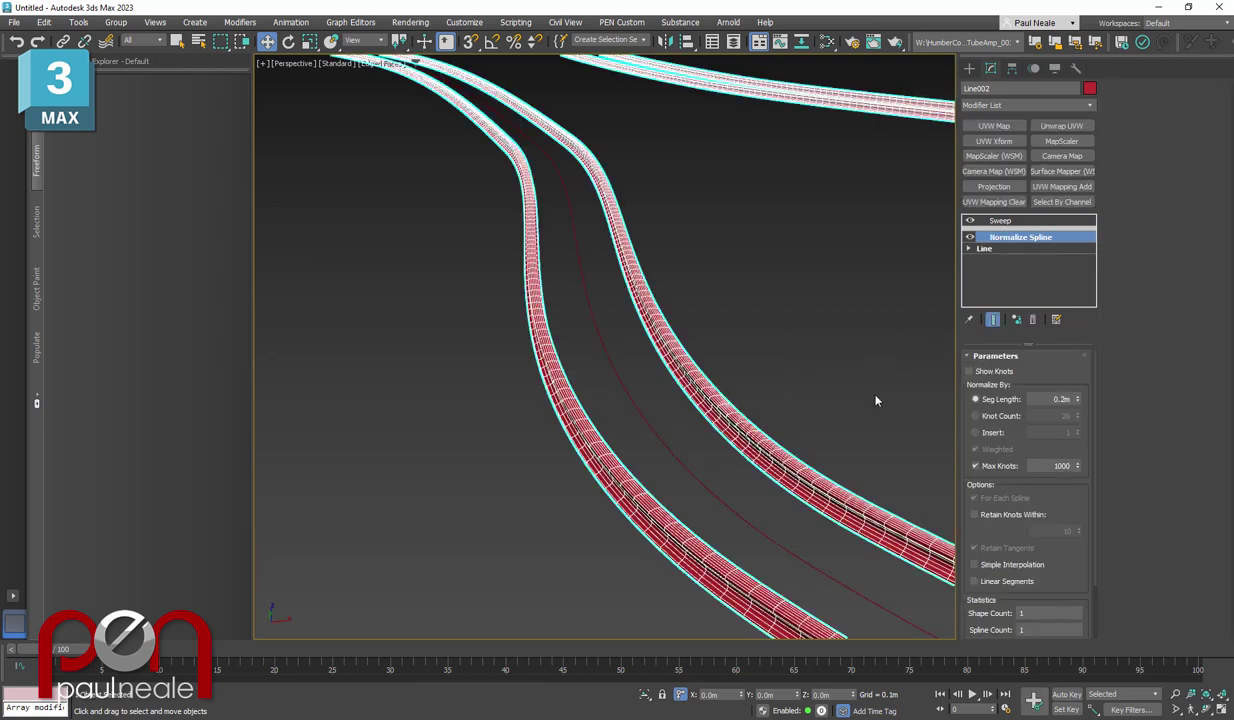
# Enable Simple Interpolation and Linear Segments for the track's Normalize Spline modifier
pyautogui.scroll(-5, 672, 442)
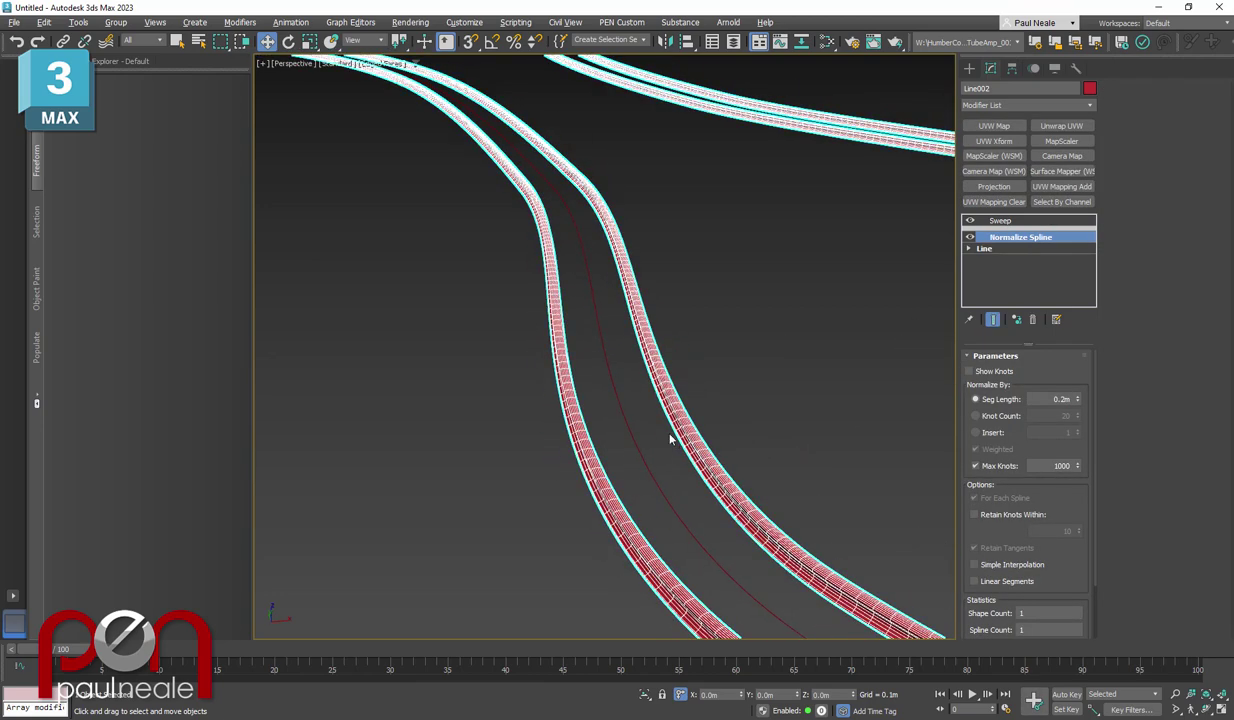
pyautogui.scroll(2, 670, 439)
pyautogui.moveTo(667, 435); pyautogui.dragTo(620, 540, button='middle')
pyautogui.scroll(-3, 670, 384)
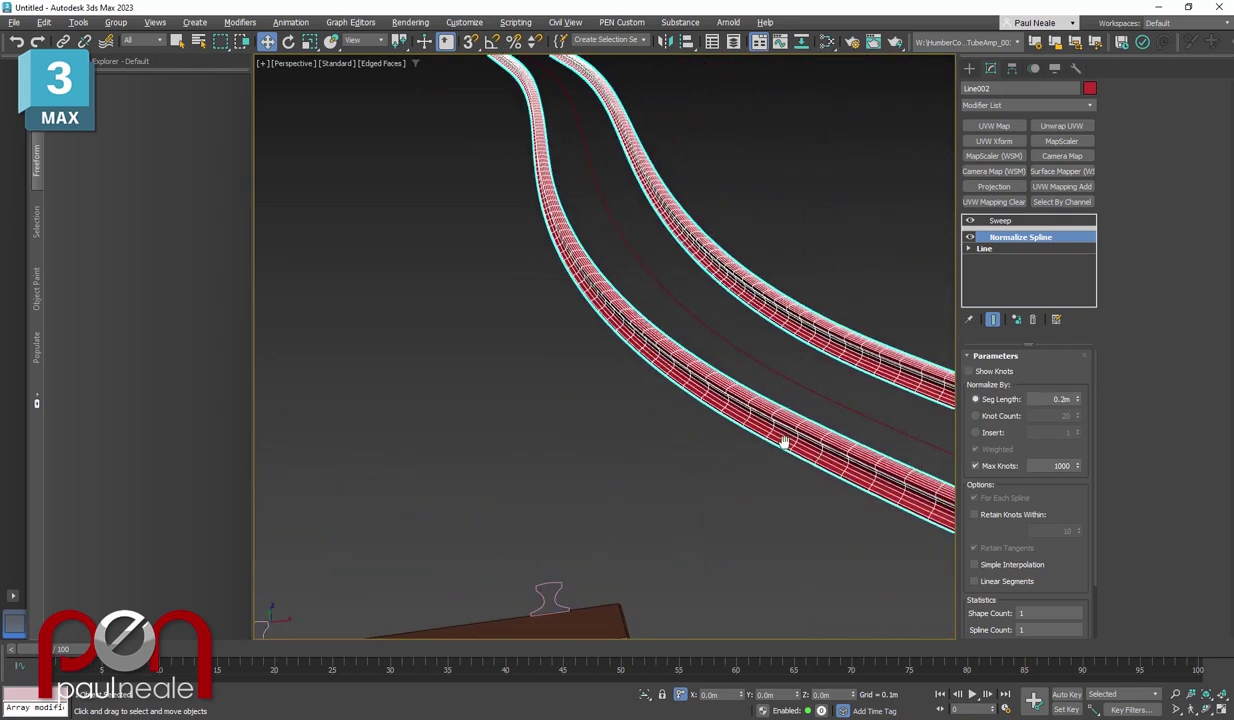
pyautogui.keyDown('alt'); pyautogui.moveTo(785, 443); pyautogui.dragTo(760, 440, button='middle'); pyautogui.keyUp('alt')
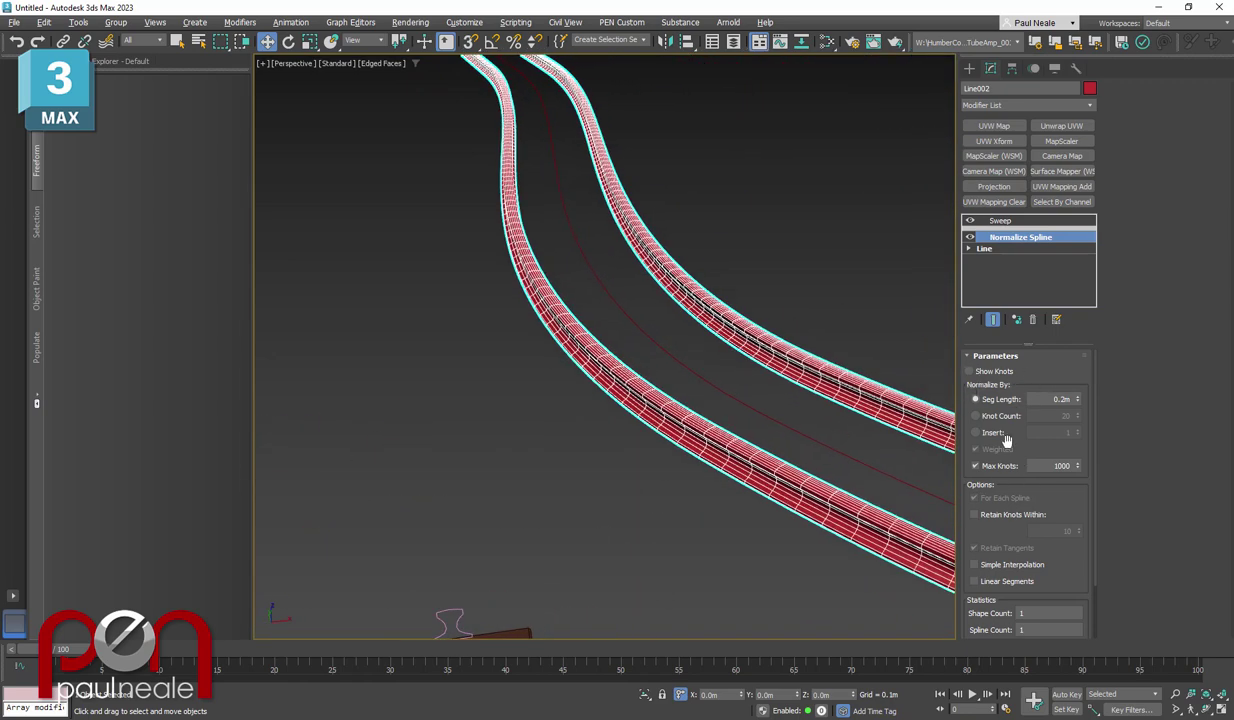
pyautogui.click(974, 565)
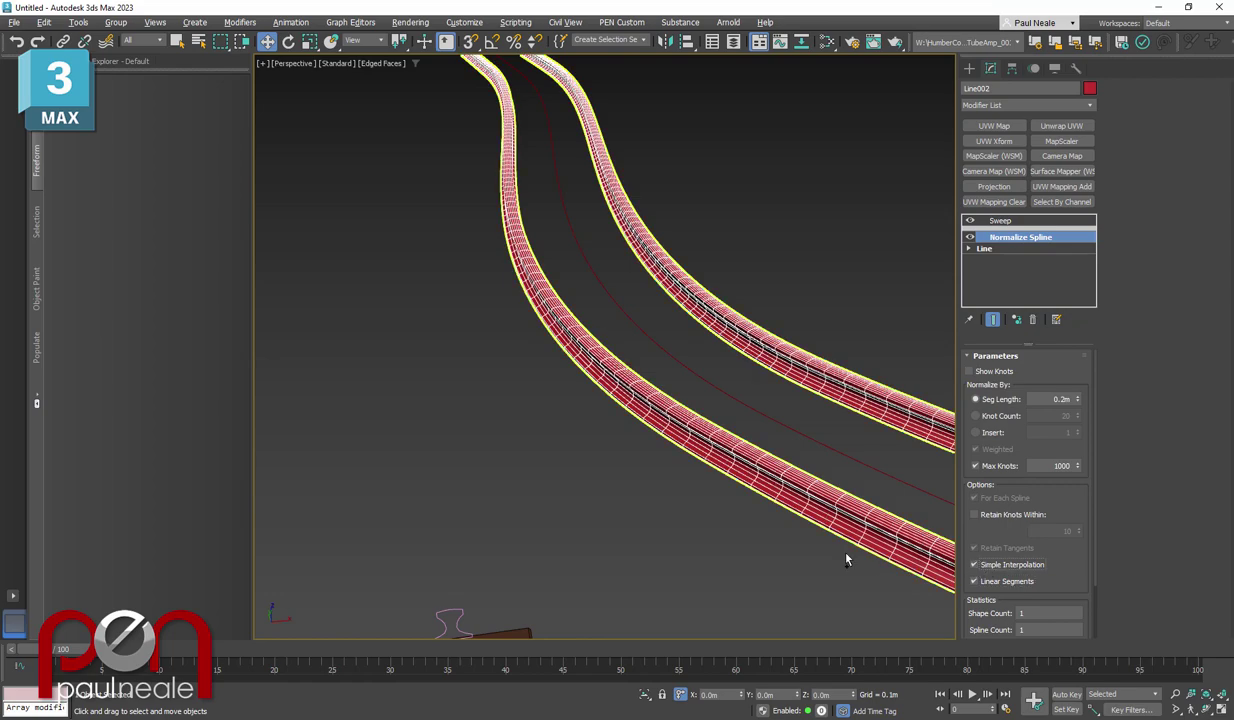
pyautogui.moveTo(846, 559)
pyautogui.keyDown('alt'); pyautogui.mouseDown(button='middle')
pyautogui.moveTo(754, 510)
pyautogui.moveTo(686, 441)
pyautogui.mouseUp(button='middle'); pyautogui.keyUp('alt')
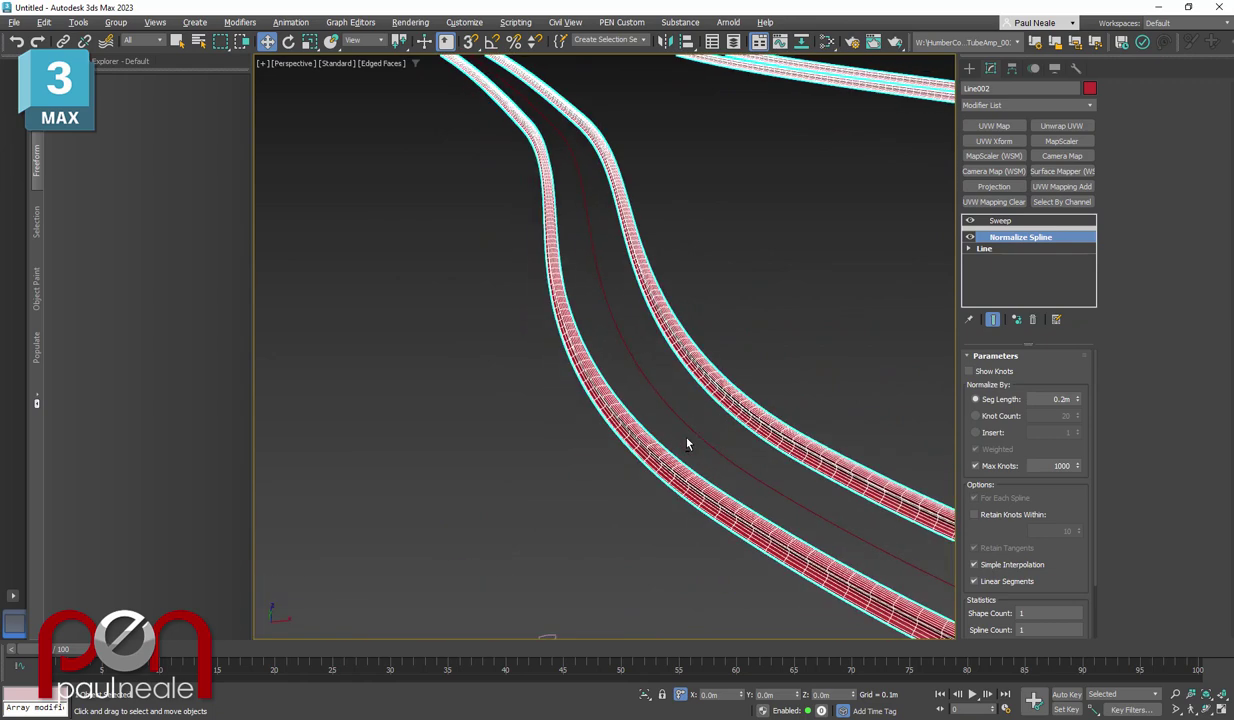
# Set the Normalize Spline segment length to about 0.326 m
pyautogui.moveTo(1077, 399); pyautogui.dragTo(1084, 322)
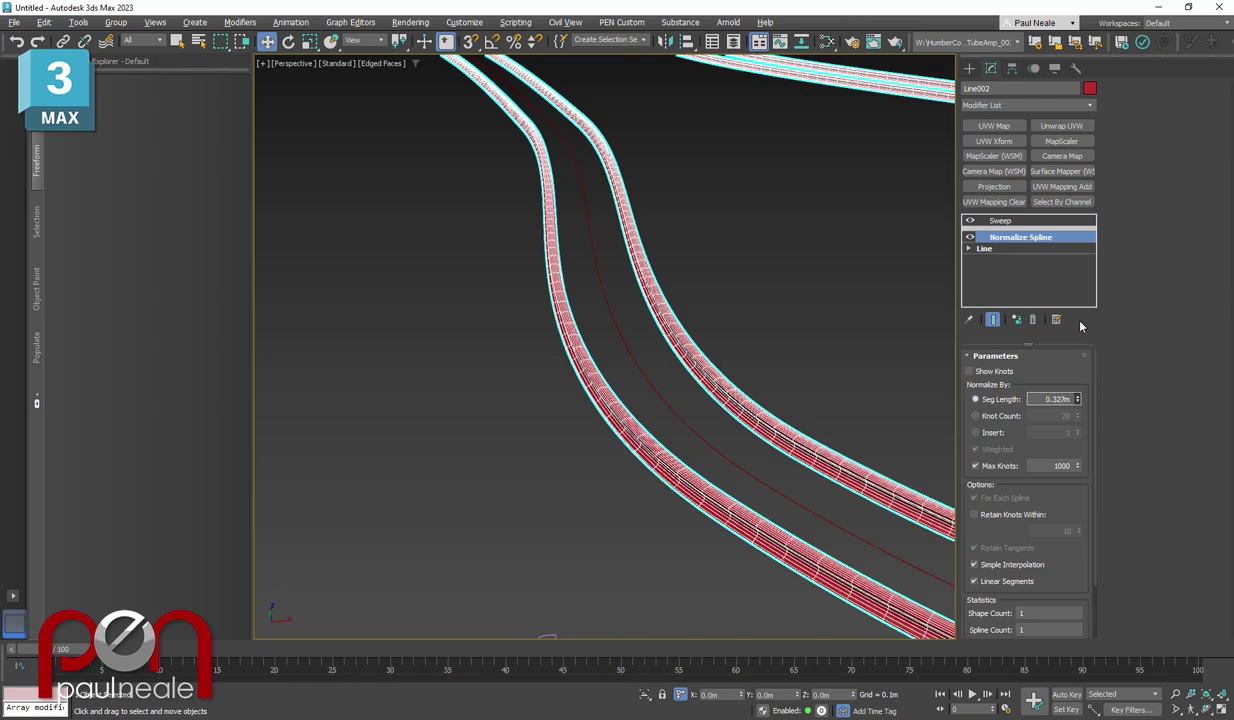
pyautogui.scroll(-4, 712, 444)
pyautogui.keyDown('alt'); pyautogui.moveTo(712, 445); pyautogui.dragTo(713, 451, button='middle'); pyautogui.keyUp('alt')
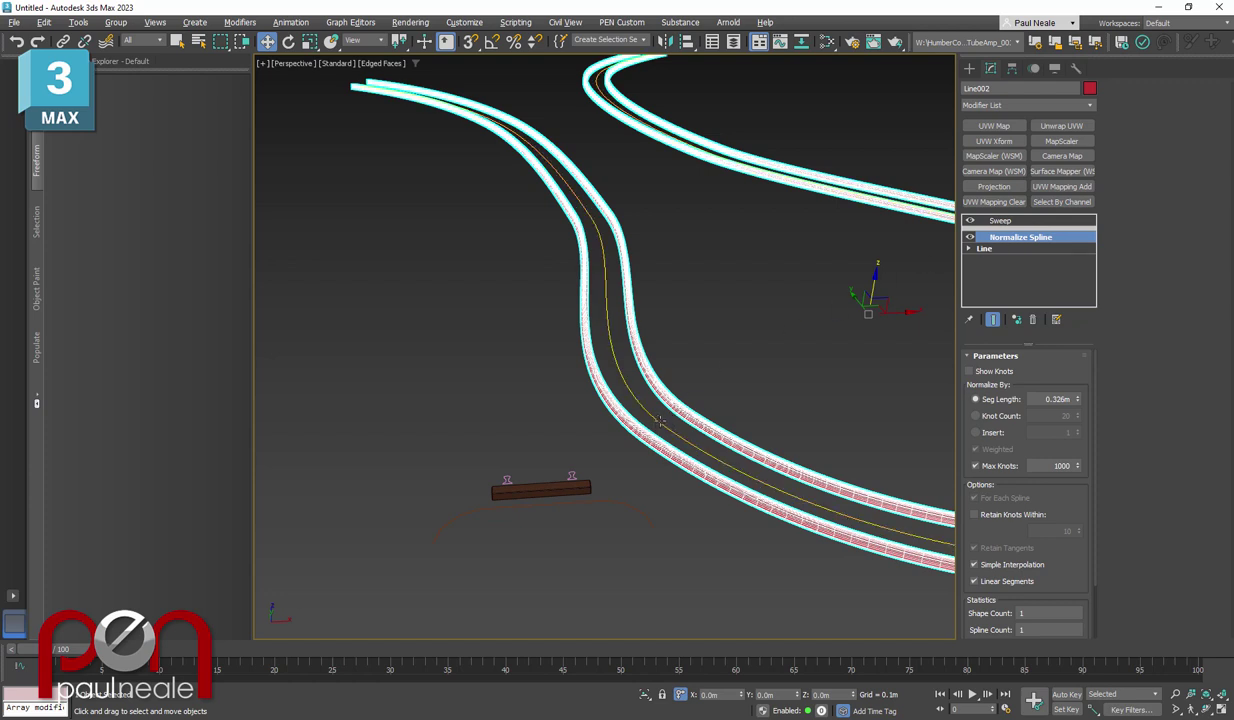
# Move Normalize Spline above the reference divider in the swept track's stack so it affects only that clone
pyautogui.moveTo(1035, 236); pyautogui.dragTo(1052, 251)
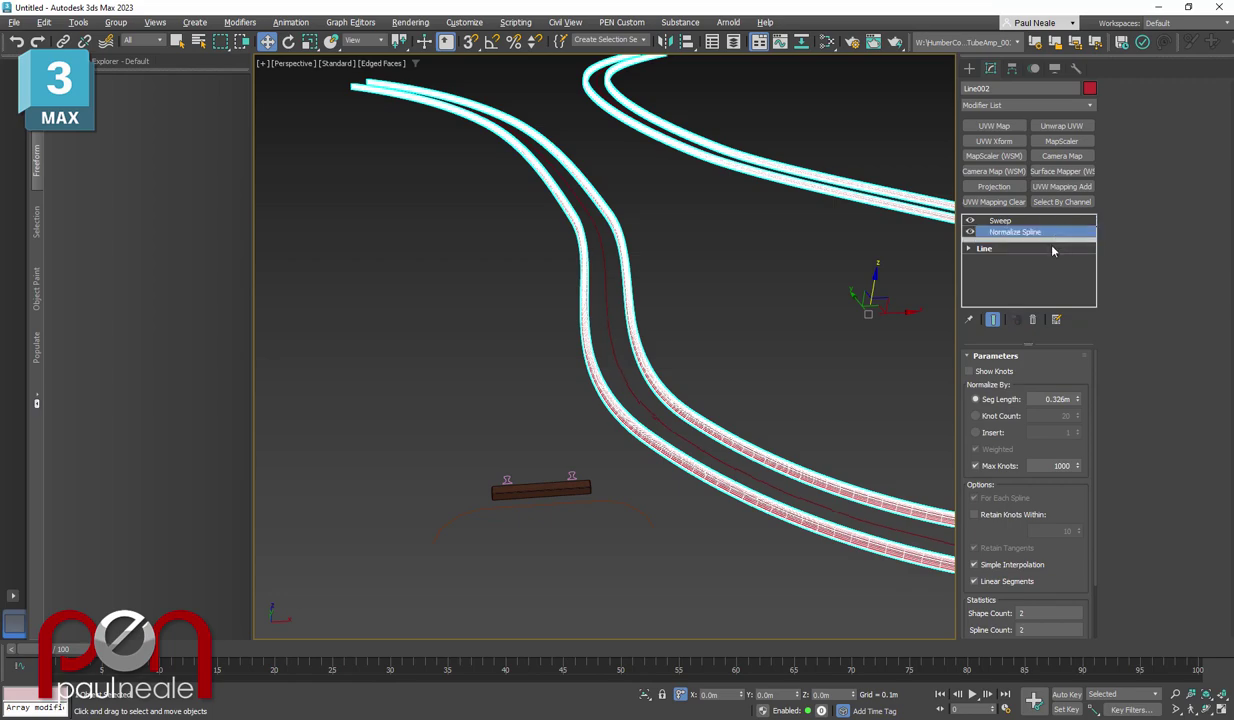
pyautogui.scroll(6, 660, 398)
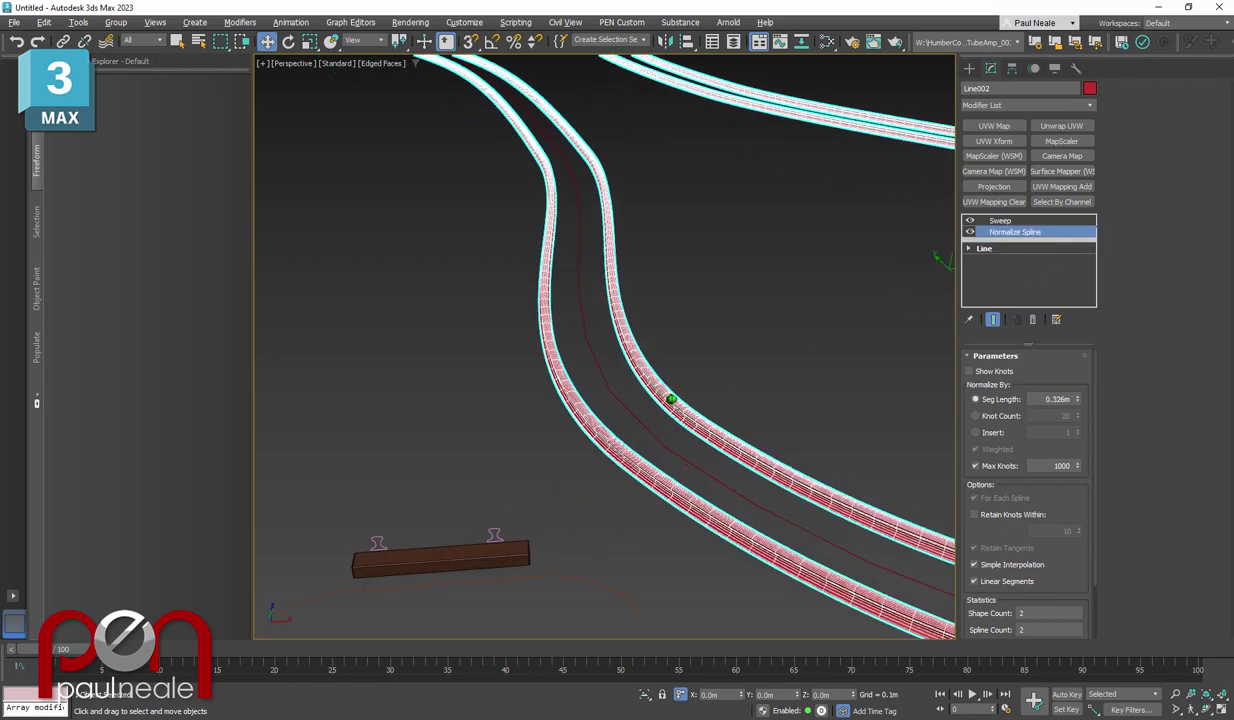
pyautogui.scroll(2, 630, 385)
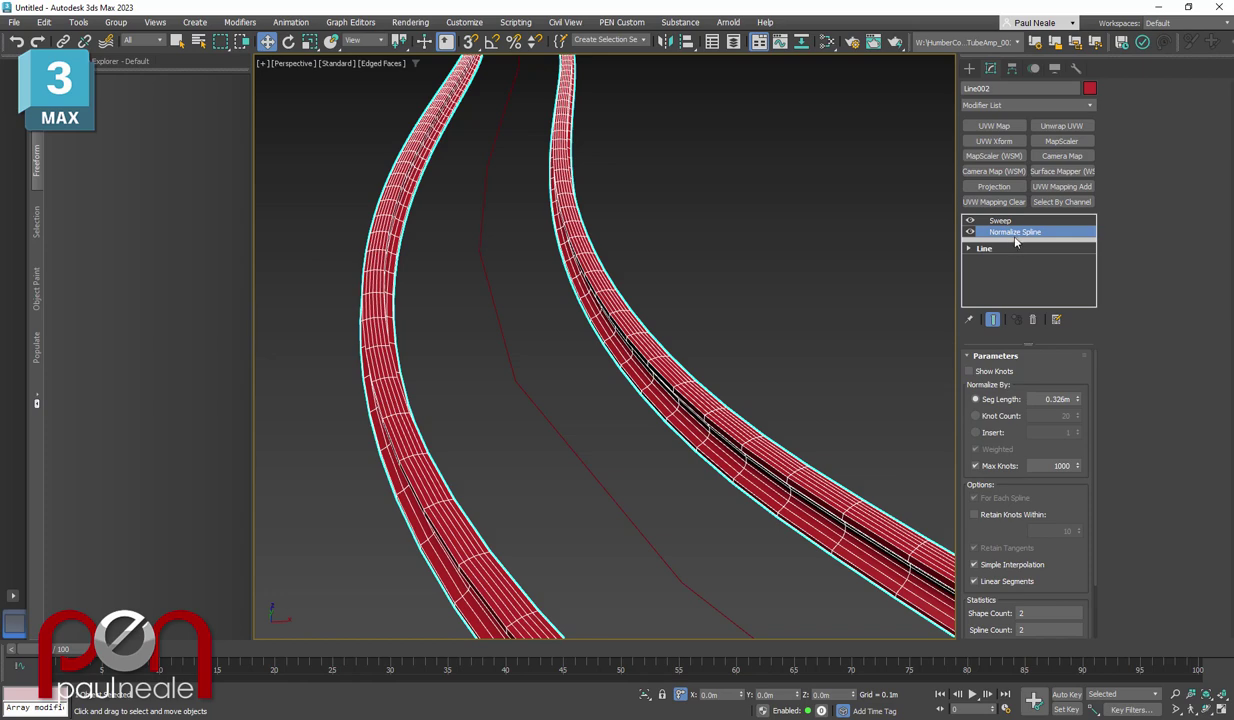
pyautogui.scroll(-4, 650, 430)
pyautogui.moveTo(639, 446)
pyautogui.mouseDown(button='middle')
pyautogui.moveTo(702, 404)
pyautogui.moveTo(650, 424)
pyautogui.mouseUp(button='middle')
# Pick the original bare path line between the rails as the spline for the tie box's Array modifier
pyautogui.click(396, 504)
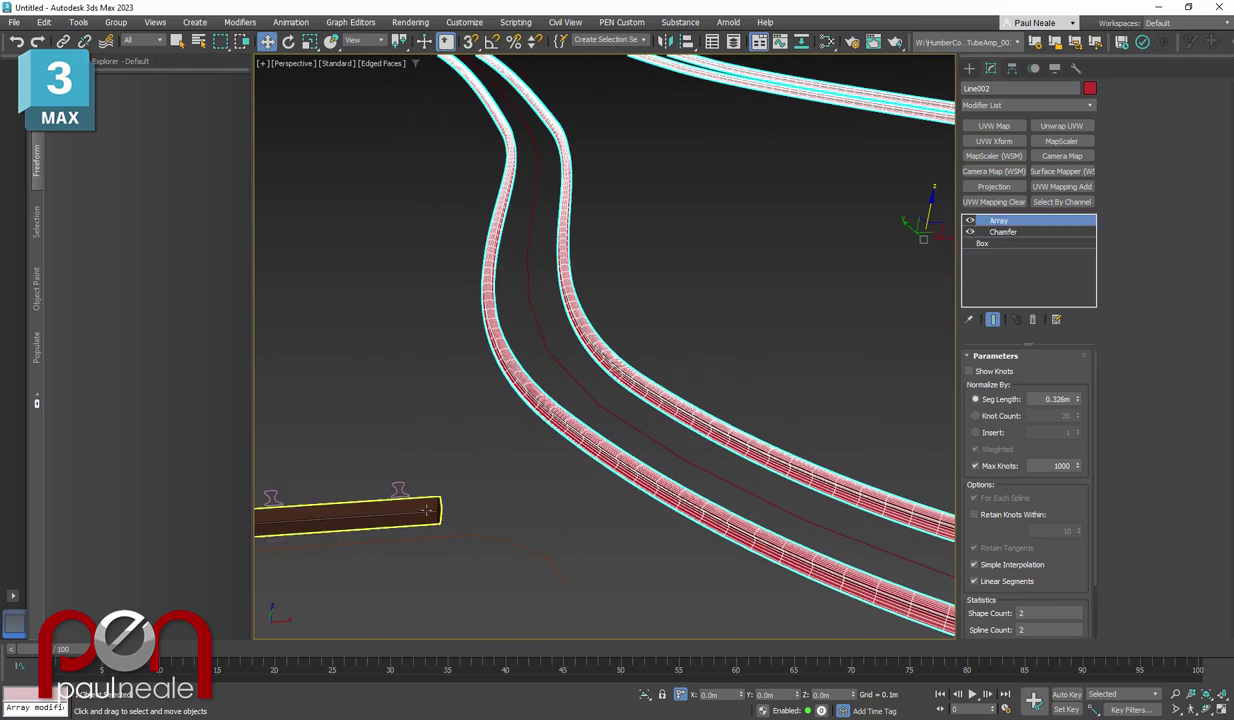
pyautogui.scroll(-2, 458, 500)
pyautogui.keyDown('alt'); pyautogui.moveTo(458, 499); pyautogui.dragTo(559, 485, button='middle'); pyautogui.keyUp('alt')
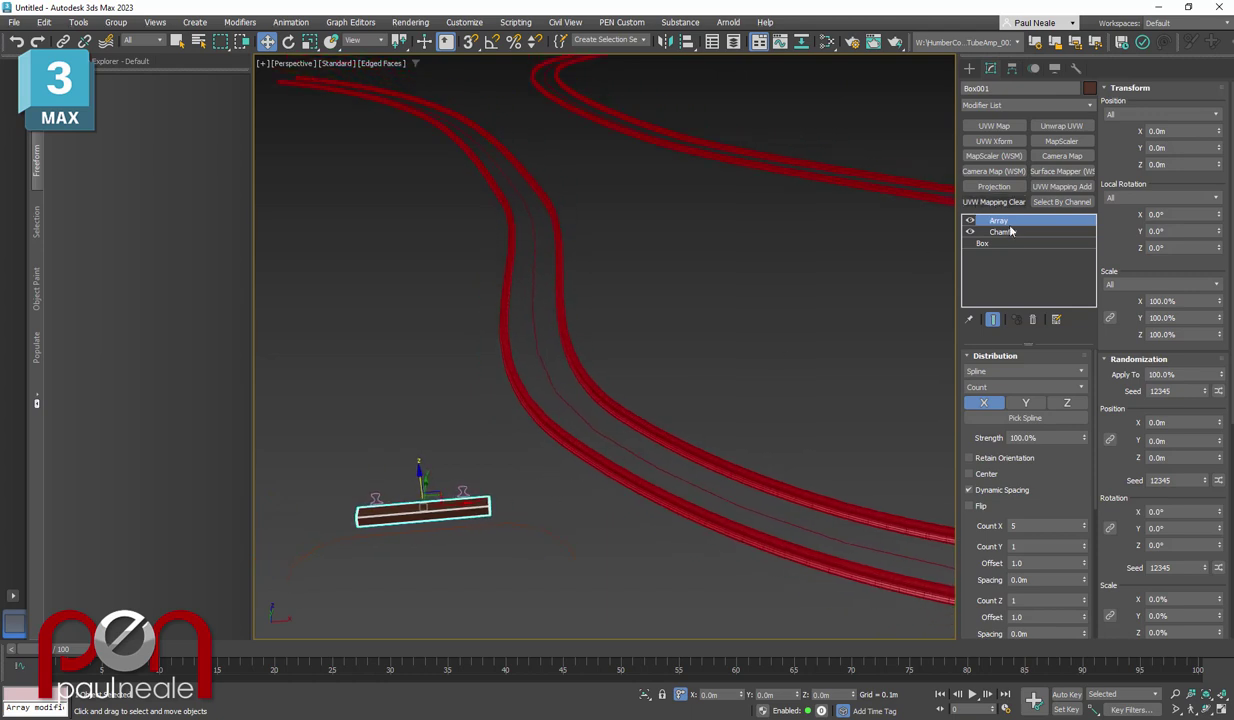
pyautogui.click(1013, 420)
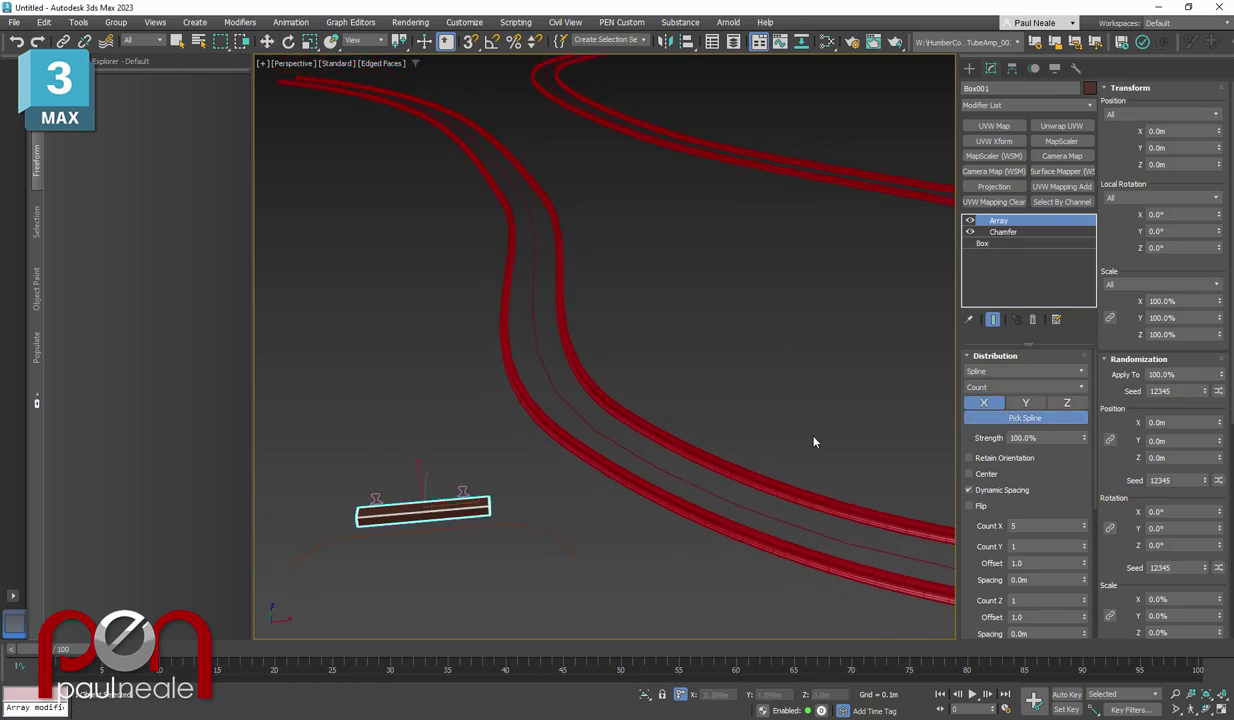
pyautogui.click(642, 457)
pyautogui.scroll(-3, 678, 436)
pyautogui.keyDown('alt'); pyautogui.moveTo(840, 410); pyautogui.dragTo(806, 414, button='middle'); pyautogui.keyUp('alt')
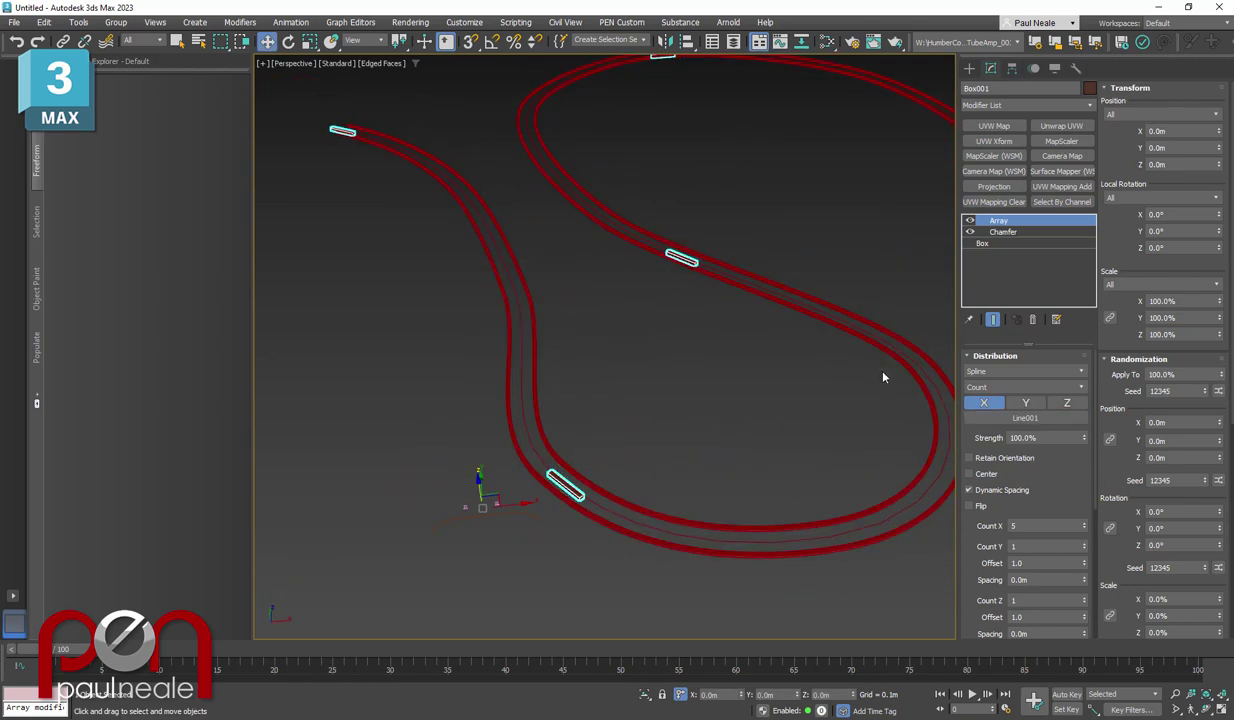
# Set the tie array's local Z rotation to 90° so the ties lie across the rails
pyautogui.keyDown('alt'); pyautogui.moveTo(877, 292); pyautogui.dragTo(771, 383, button='middle'); pyautogui.keyUp('alt')
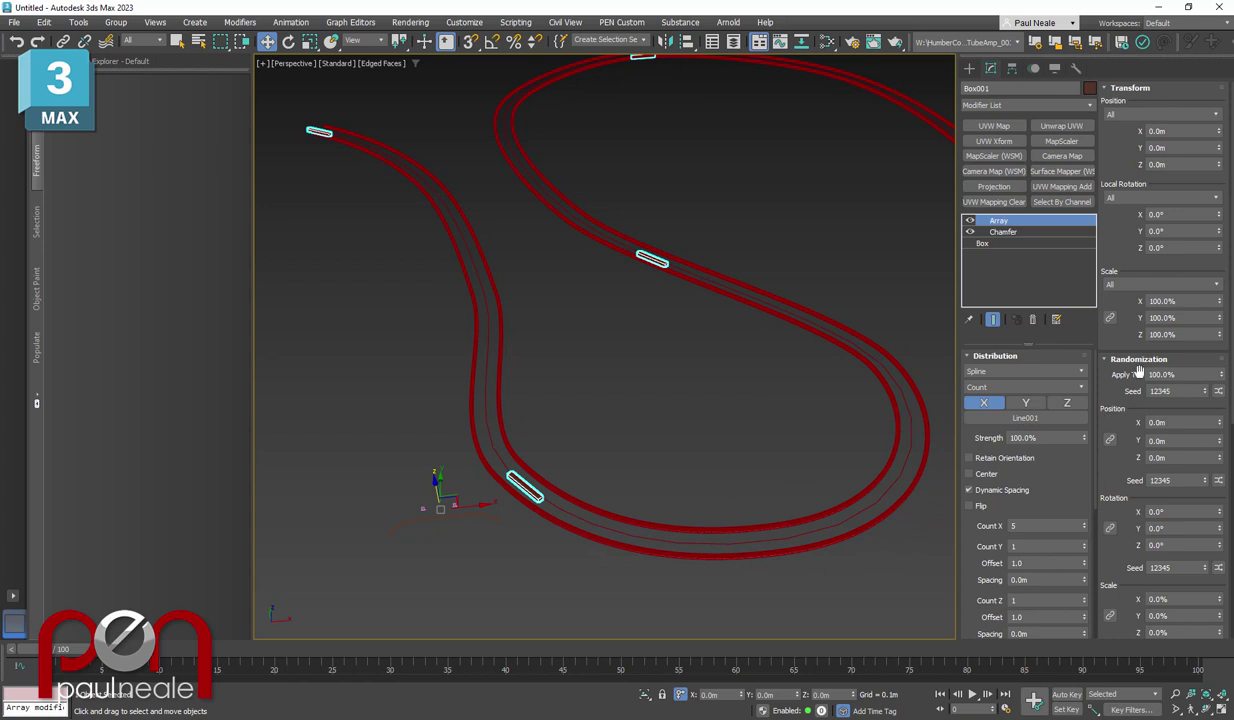
pyautogui.doubleClick(1156, 248)
pyautogui.write('90')
pyautogui.press('Return')
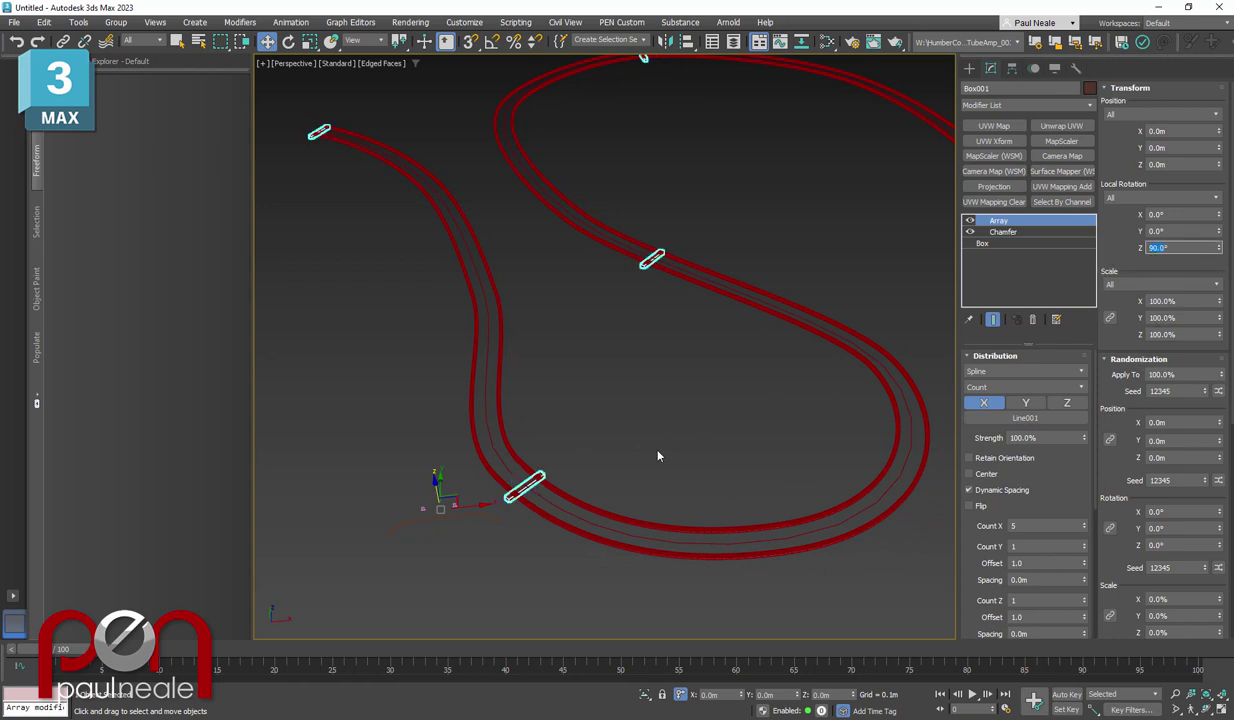
# Change the tie array's spline distribution mode to Fill
pyautogui.click(1004, 388)
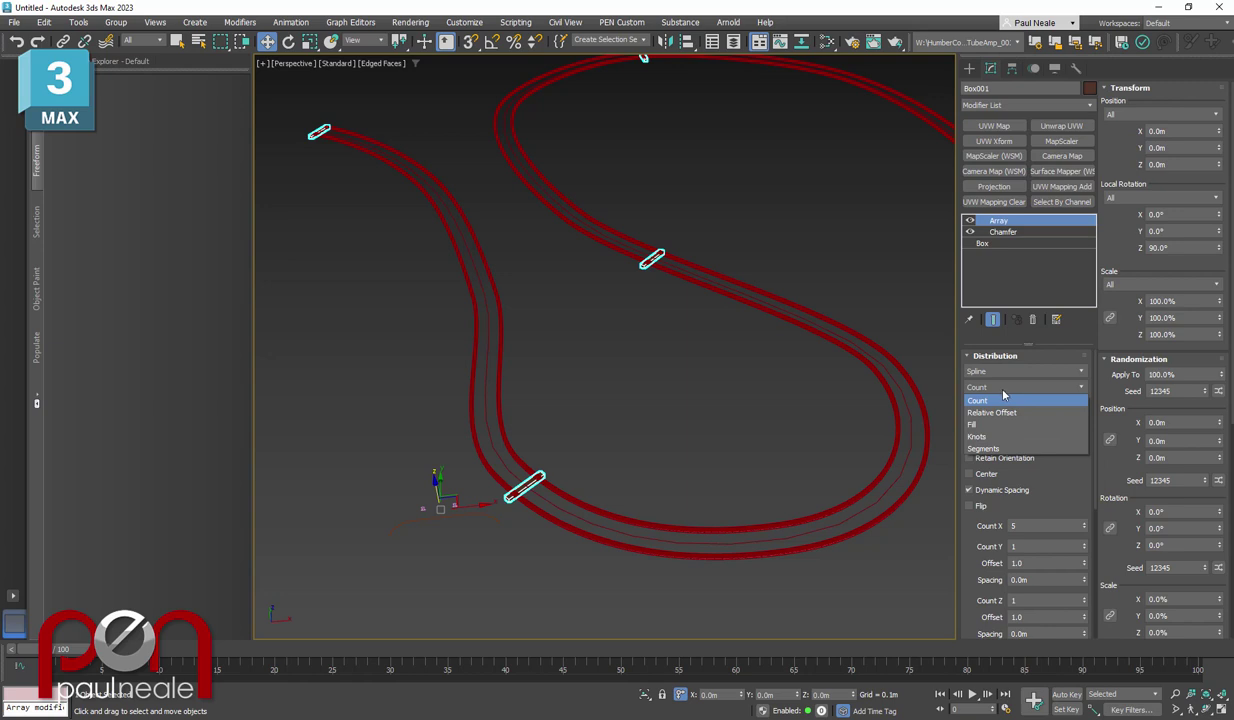
pyautogui.click(1004, 396)
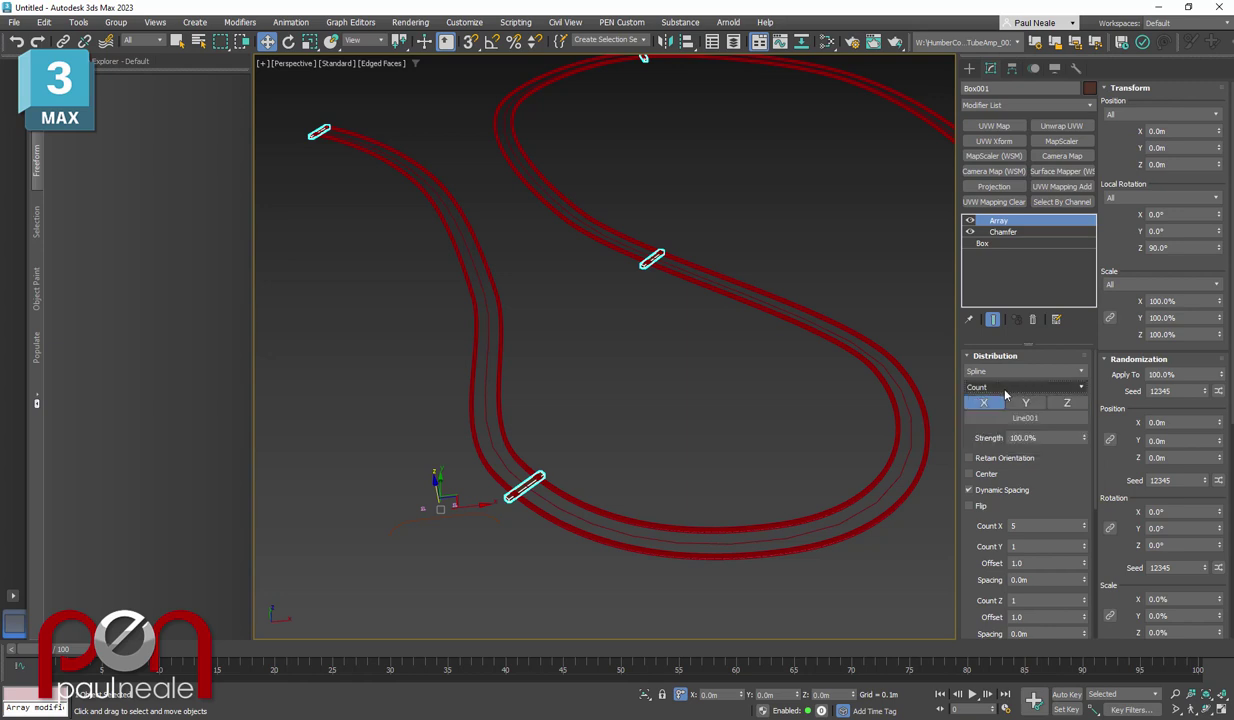
pyautogui.click(1001, 390)
pyautogui.click(985, 425)
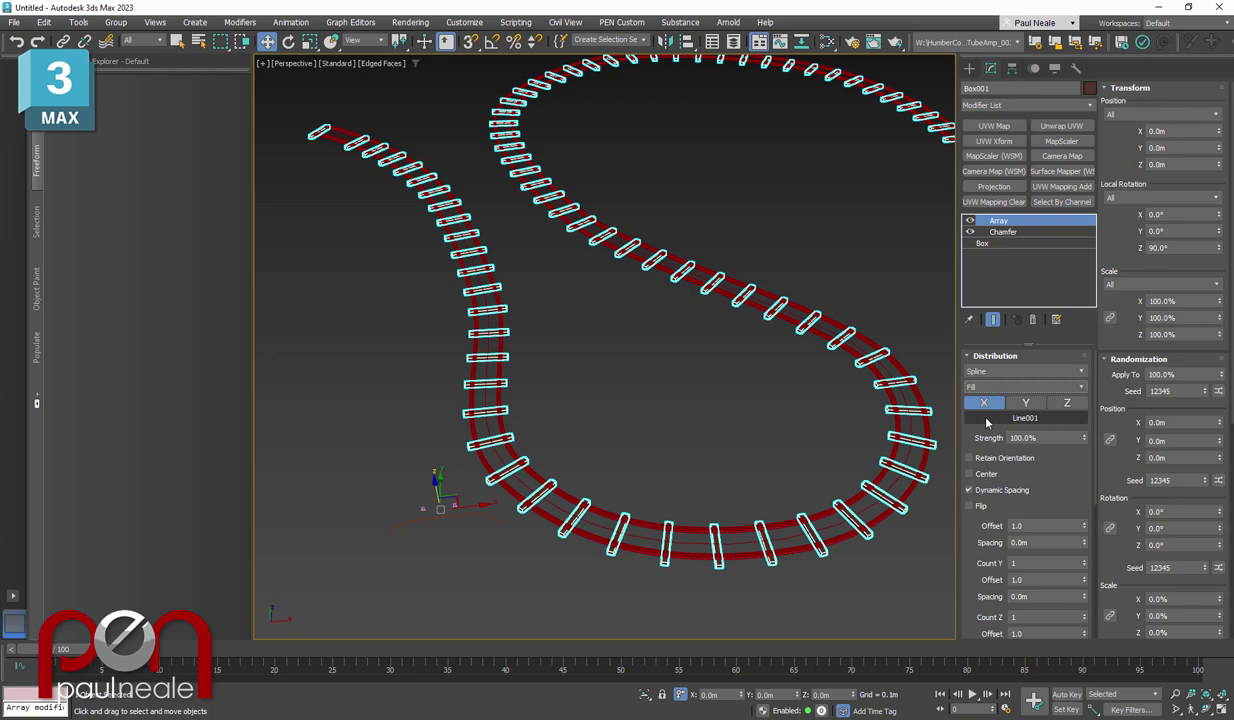
# Set the tie array's spline distribution offset to 0.6 so the ties sit closer together
pyautogui.scroll(-3, 716, 471)
pyautogui.scroll(2, 716, 471)
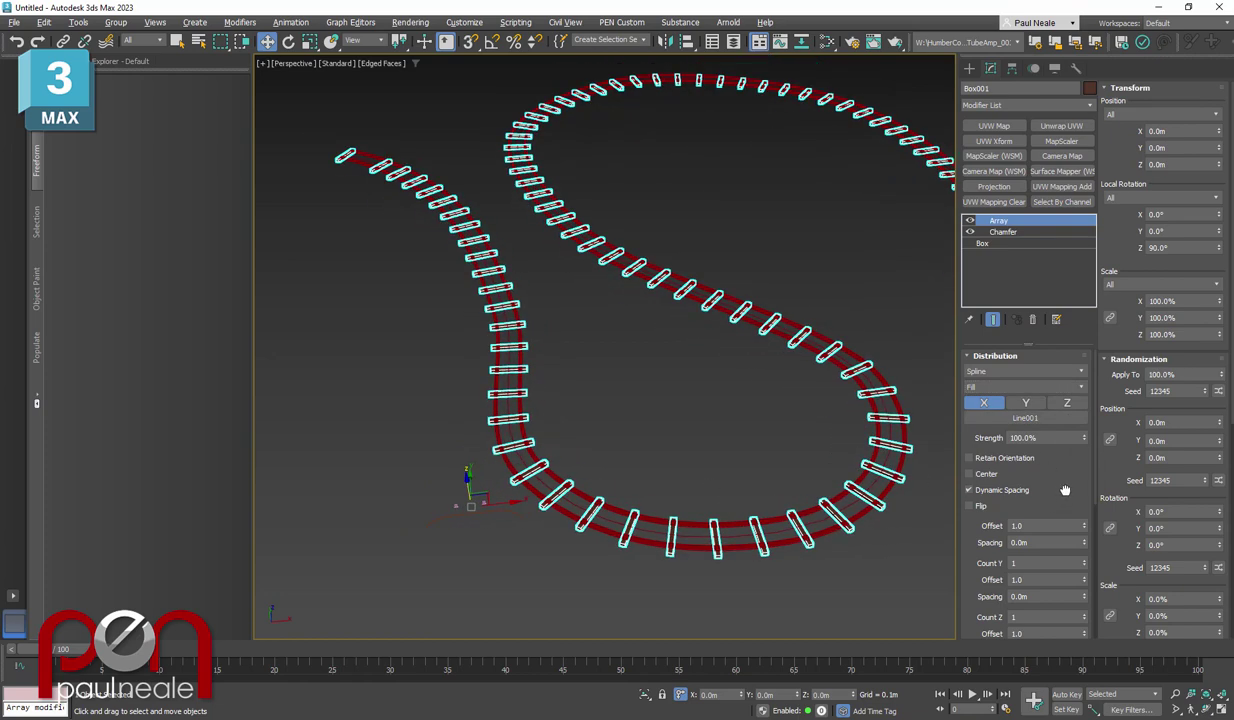
pyautogui.scroll(-1, 1067, 478)
pyautogui.moveTo(1067, 478); pyautogui.dragTo(1067, 481)
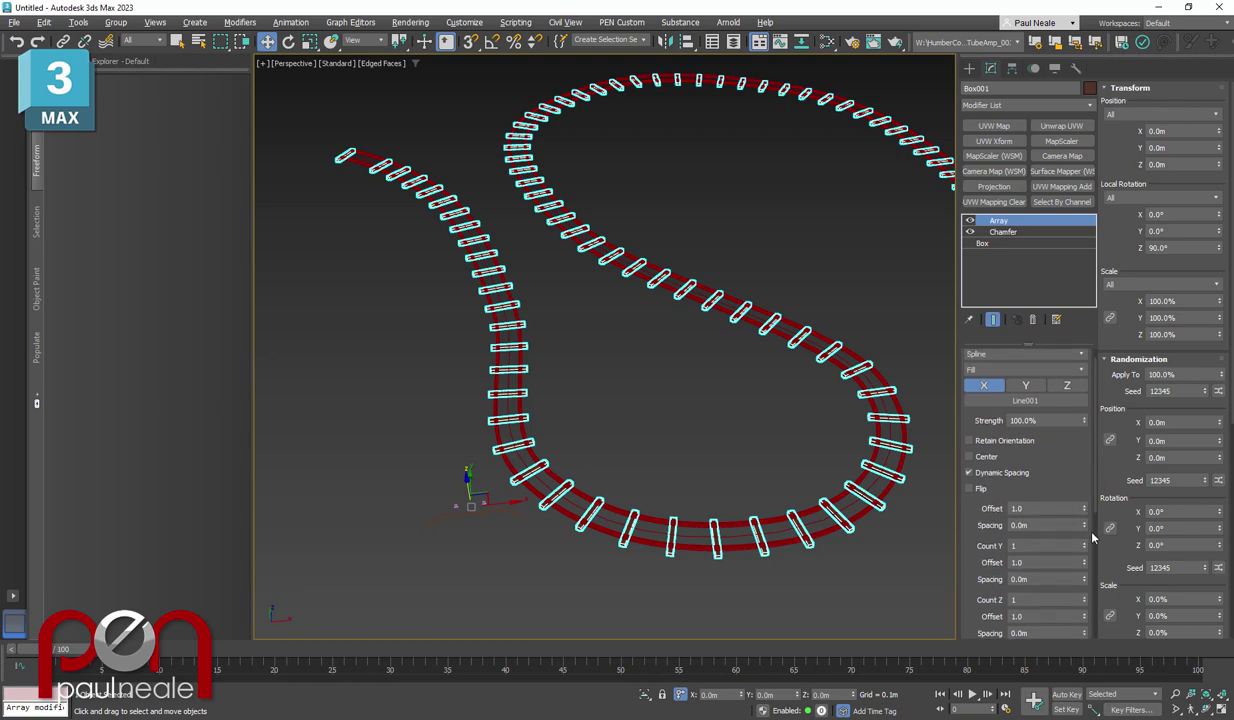
pyautogui.moveTo(1084, 529)
pyautogui.mouseDown()
pyautogui.moveTo(1095, 385)
pyautogui.moveTo(1083, 510)
pyautogui.mouseUp()
pyautogui.rightClick(1085, 511)
pyautogui.rightClick(1085, 525)
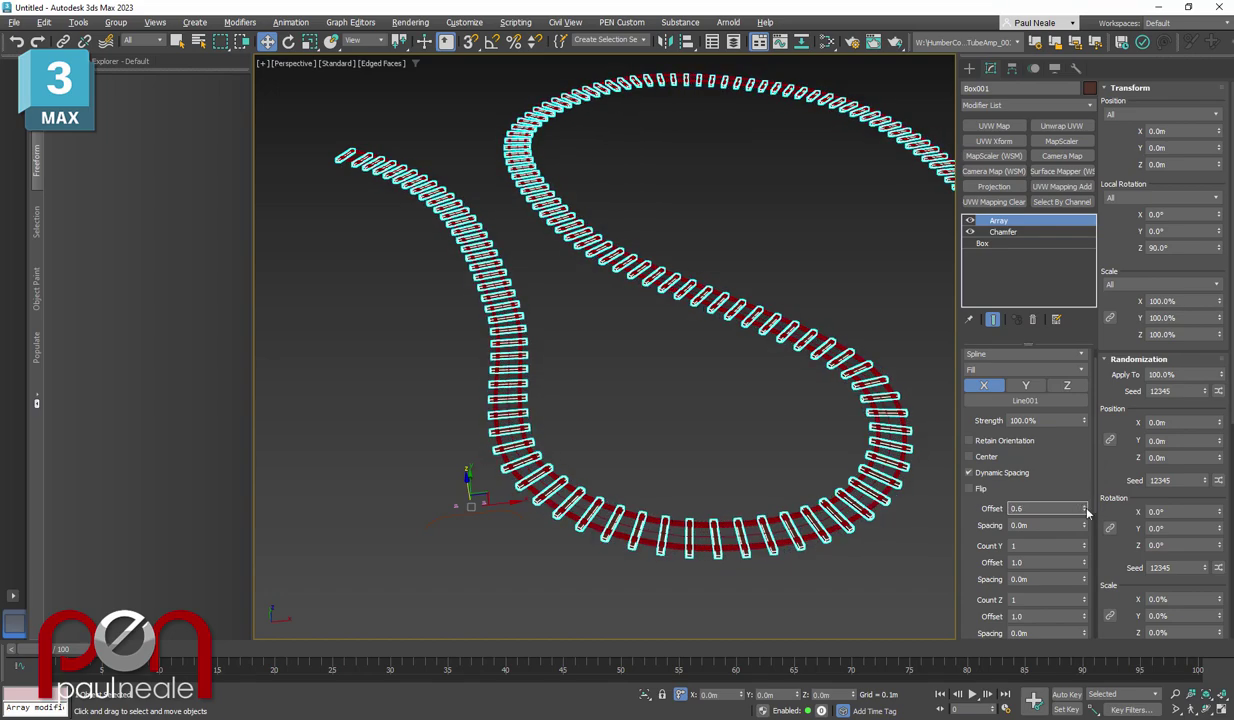
pyautogui.press('Return')
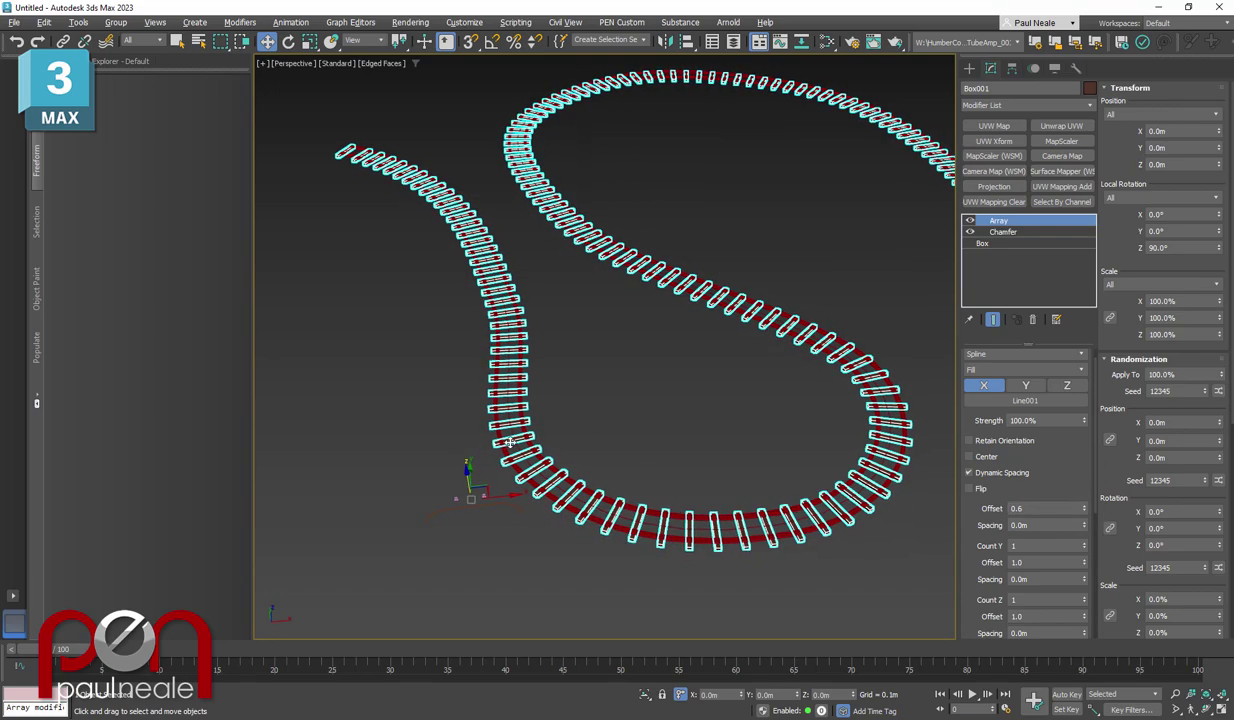
# Try moving a vertex on the near bend of the original path line to test the track, undo the move and leave vertex editing
pyautogui.click(543, 474)
pyautogui.moveTo(645, 479); pyautogui.dragTo(613, 435, button='middle')
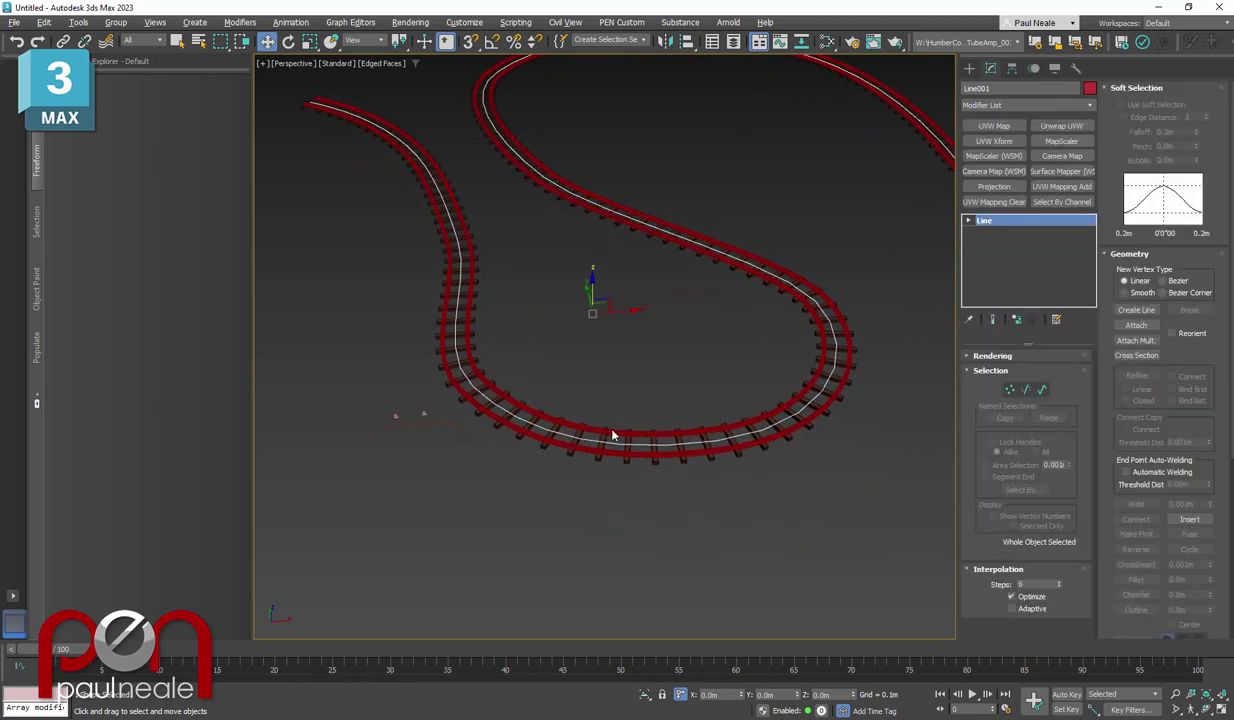
pyautogui.press('1')
pyautogui.moveTo(739, 420); pyautogui.dragTo(742, 416)
pyautogui.keyDown('alt'); pyautogui.moveTo(741, 441); pyautogui.dragTo(738, 450, button='middle'); pyautogui.keyUp('alt')
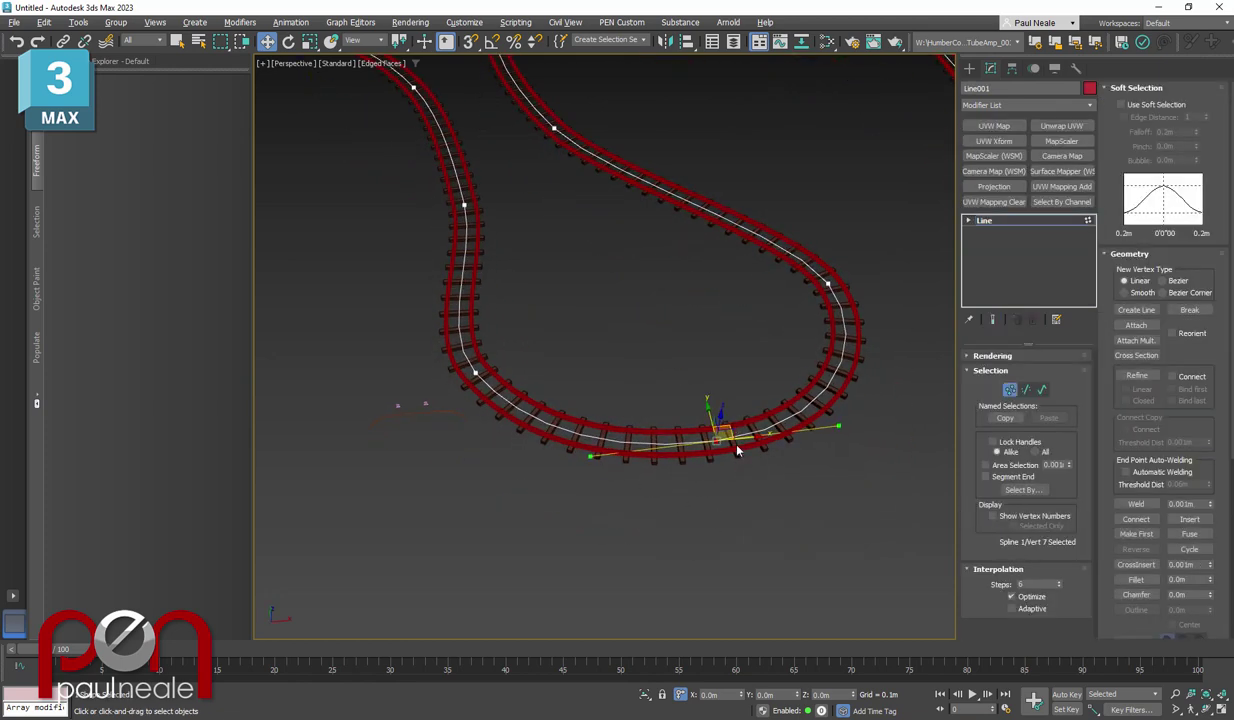
pyautogui.moveTo(727, 430); pyautogui.dragTo(745, 510)
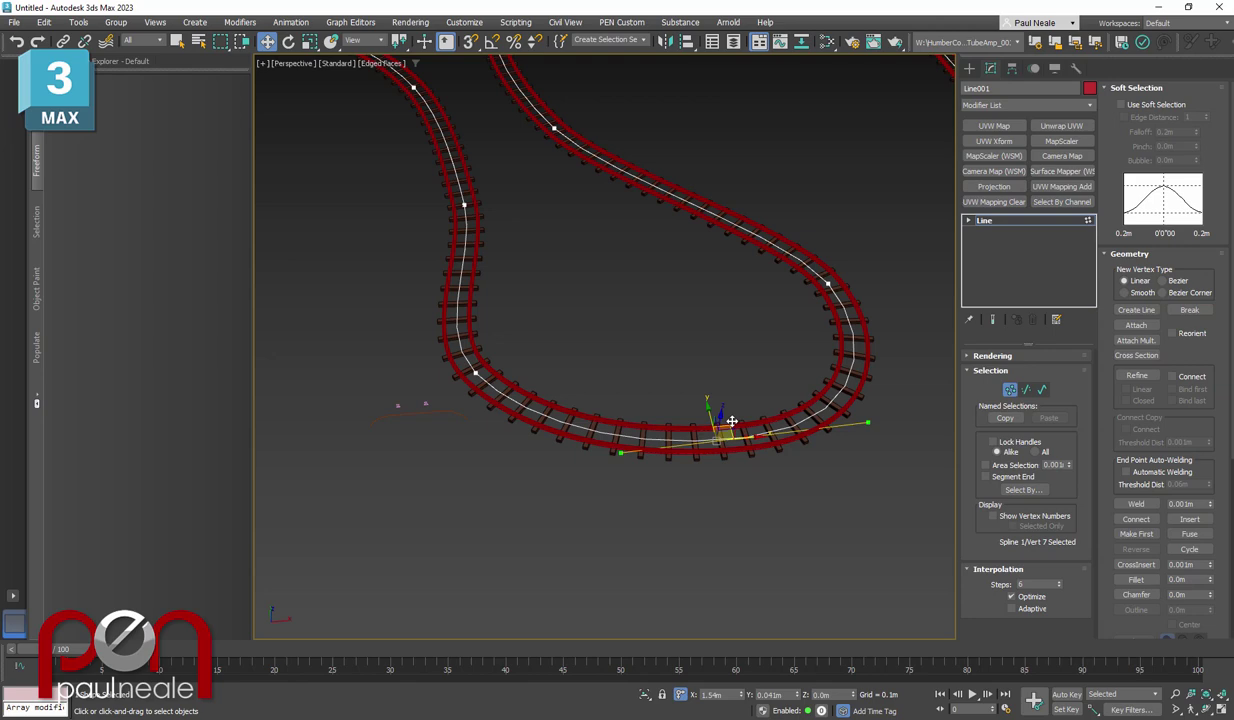
pyautogui.moveTo(732, 421); pyautogui.dragTo(795, 483)
pyautogui.rightClick(727, 451)
pyautogui.scroll(-3, 727, 451)
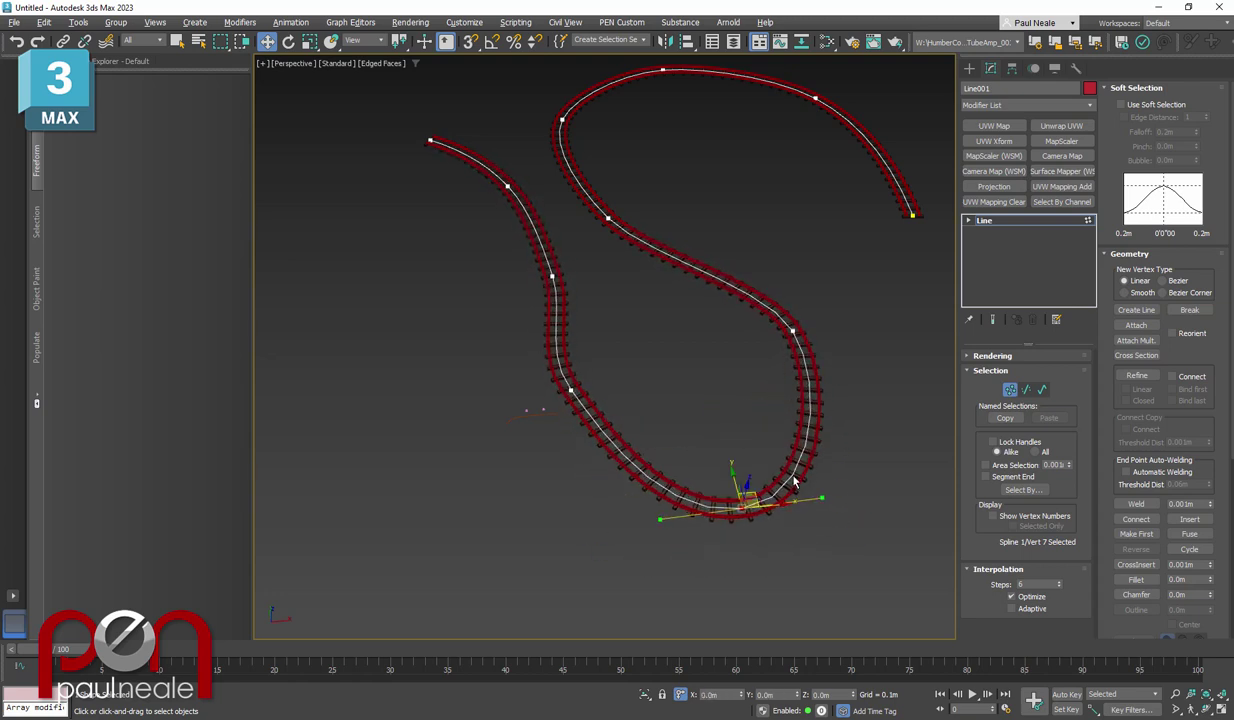
pyautogui.hotkey('ctrl', 'z')
pyautogui.keyDown('alt'); pyautogui.moveTo(741, 447); pyautogui.dragTo(755, 398, button='middle'); pyautogui.keyUp('alt')
pyautogui.scroll(4, 660, 406)
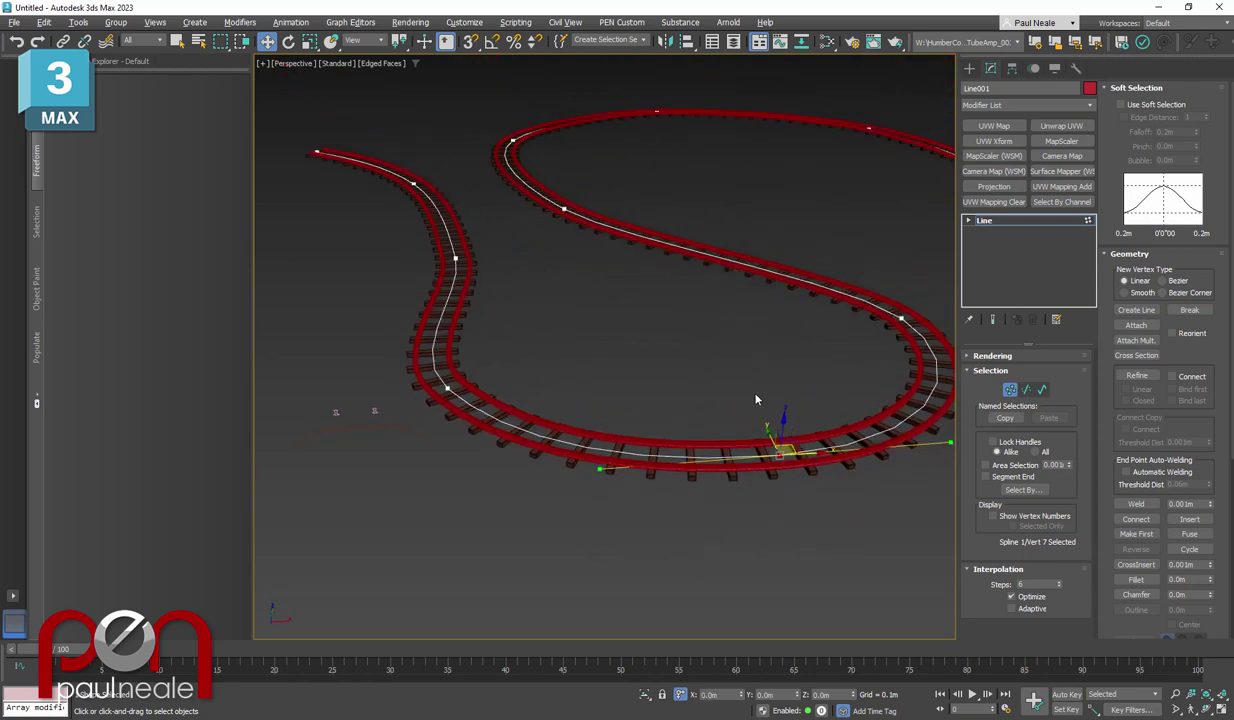
pyautogui.click(1009, 391)
# Clone the original path line as a reference named Line003
pyautogui.moveTo(545, 437); pyautogui.dragTo(643, 452, button='middle')
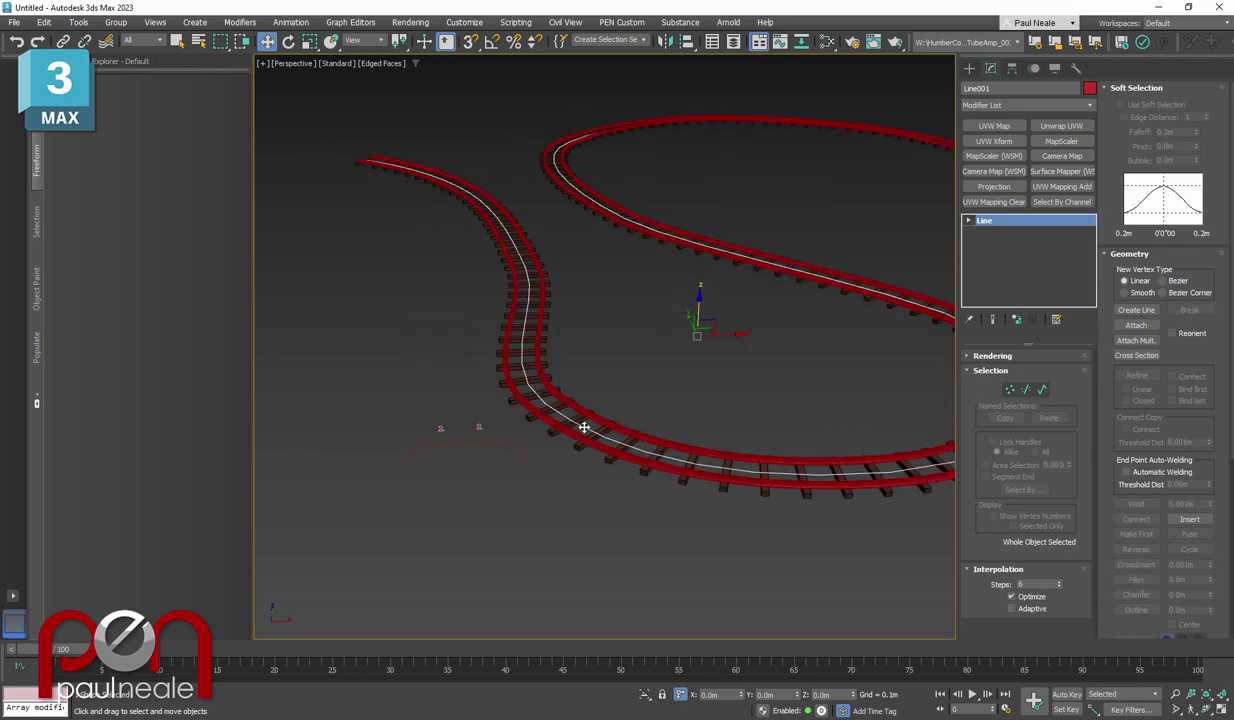
pyautogui.moveTo(584, 427)
pyautogui.keyDown('shift'); pyautogui.mouseDown()
pyautogui.moveTo(592, 460)
pyautogui.moveTo(559, 490)
pyautogui.mouseUp(); pyautogui.keyUp('shift')
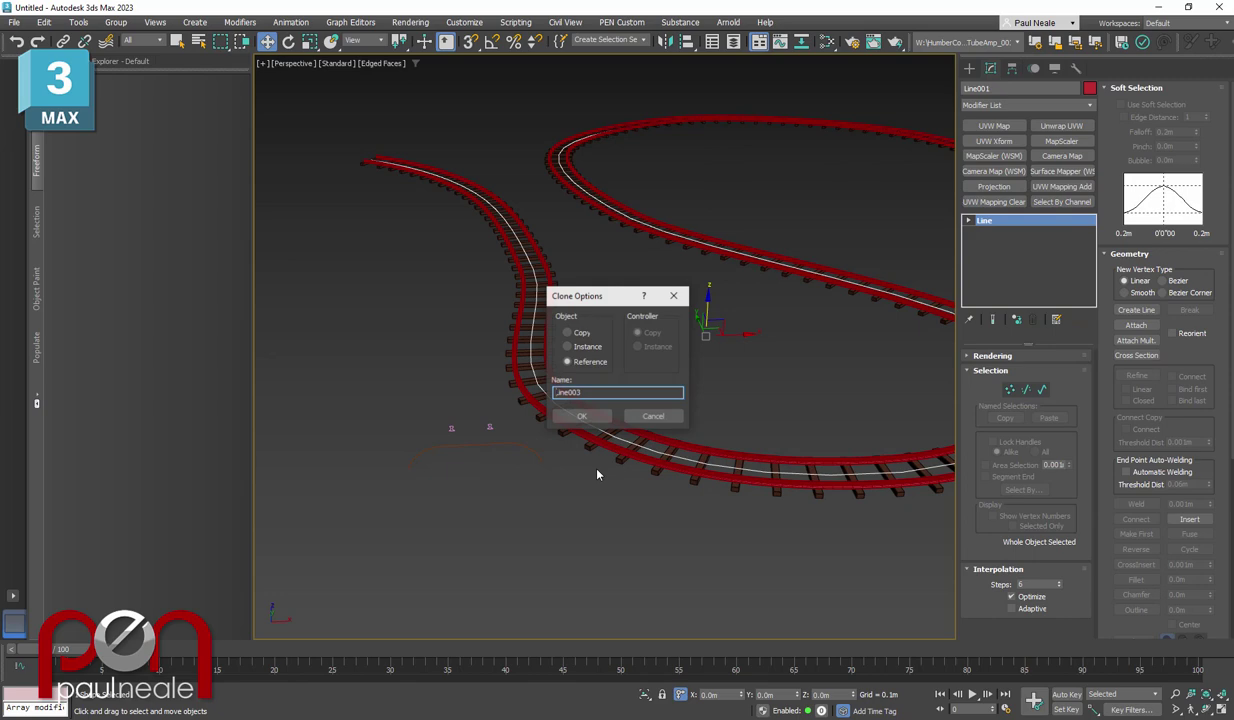
pyautogui.click(576, 416)
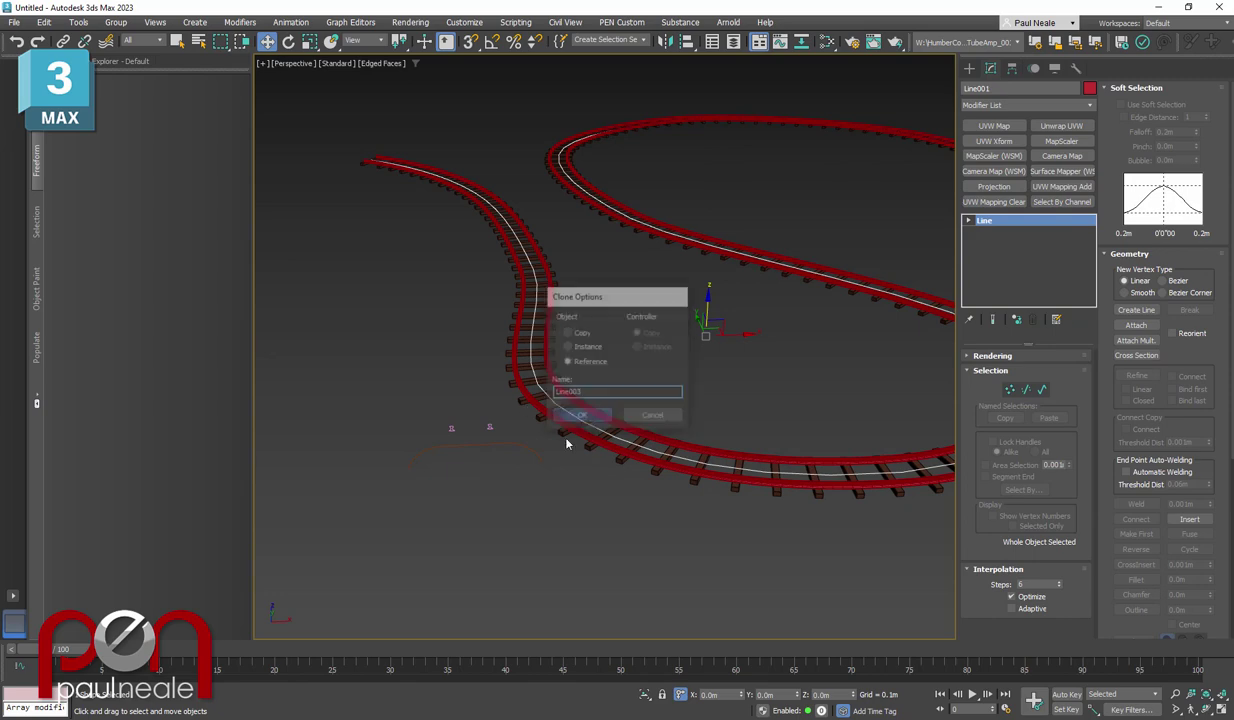
# Add a Sweep modifier to the cloned line and pick the wide curved bed profile Rectangle002 as its custom section
pyautogui.keyDown('alt'); pyautogui.moveTo(633, 483); pyautogui.dragTo(622, 492, button='middle'); pyautogui.keyUp('alt')
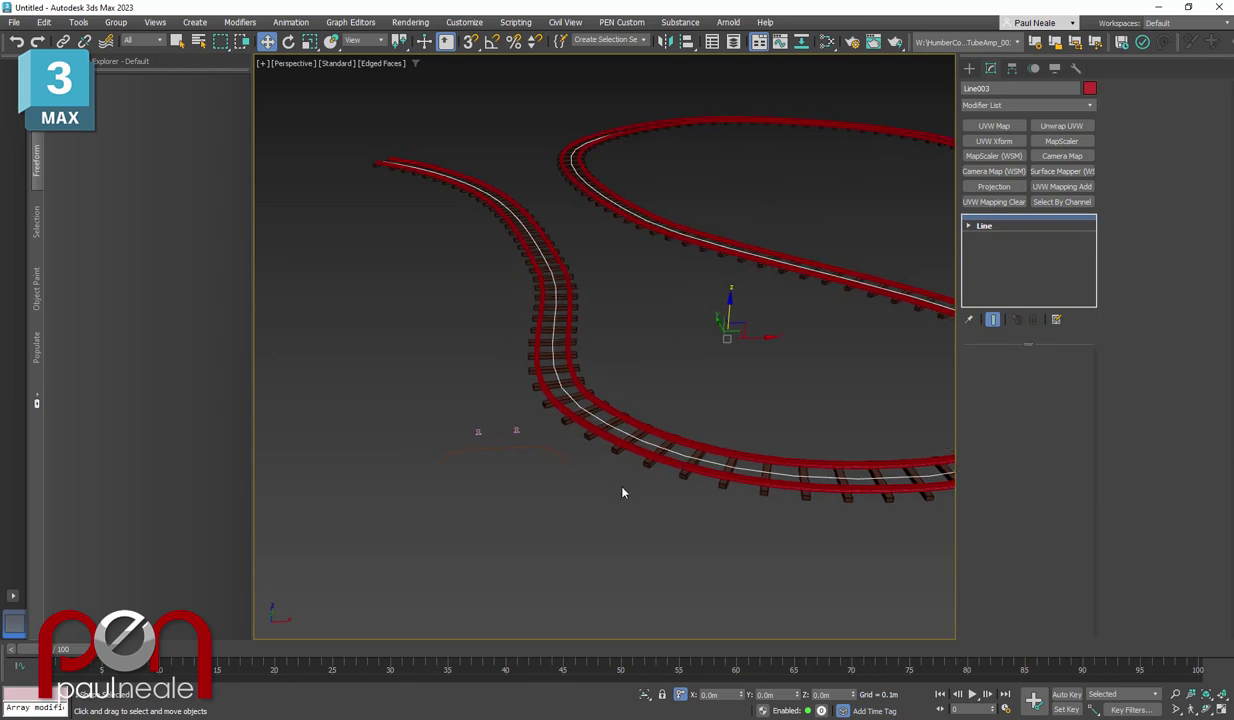
pyautogui.write('xsweep')
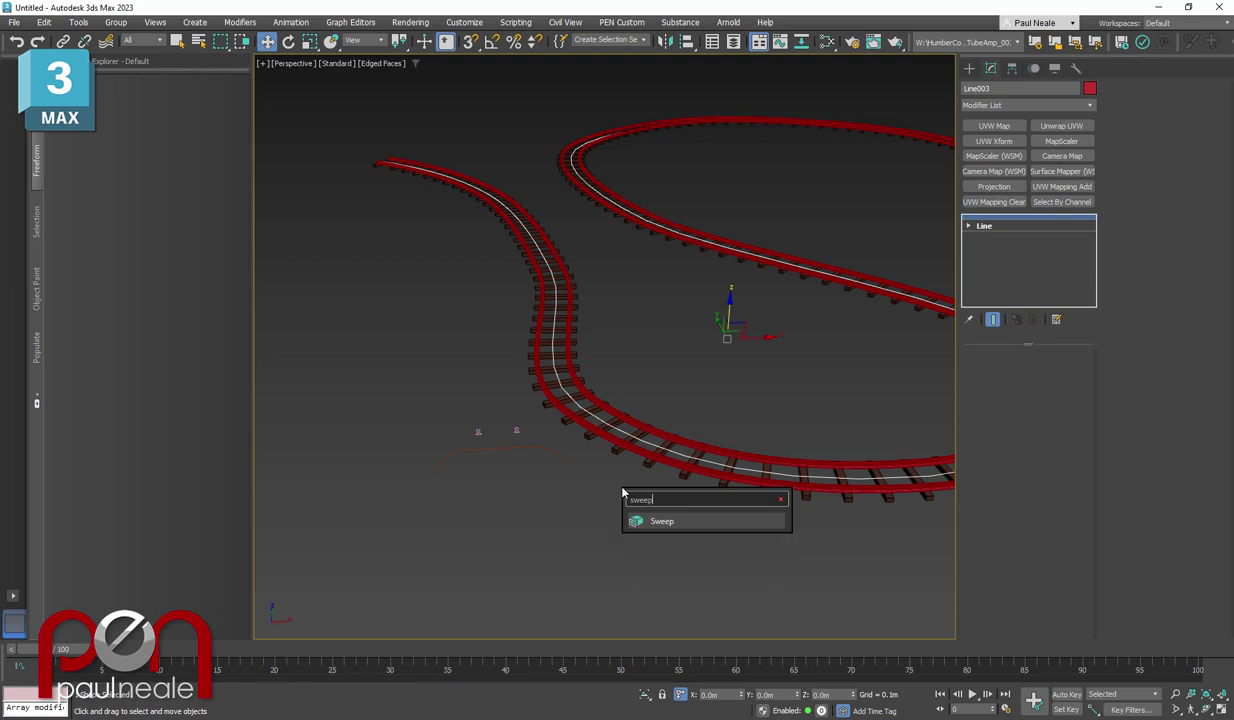
pyautogui.press('Return')
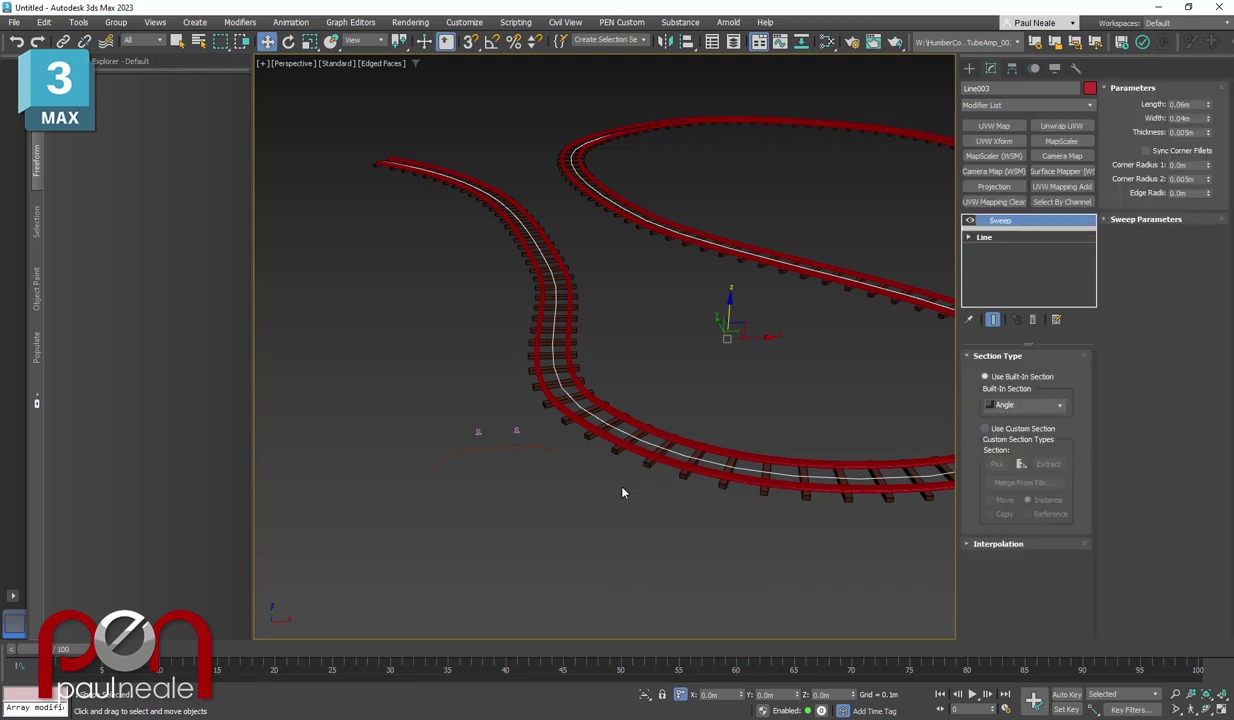
pyautogui.click(986, 429)
pyautogui.click(997, 464)
pyautogui.click(525, 449)
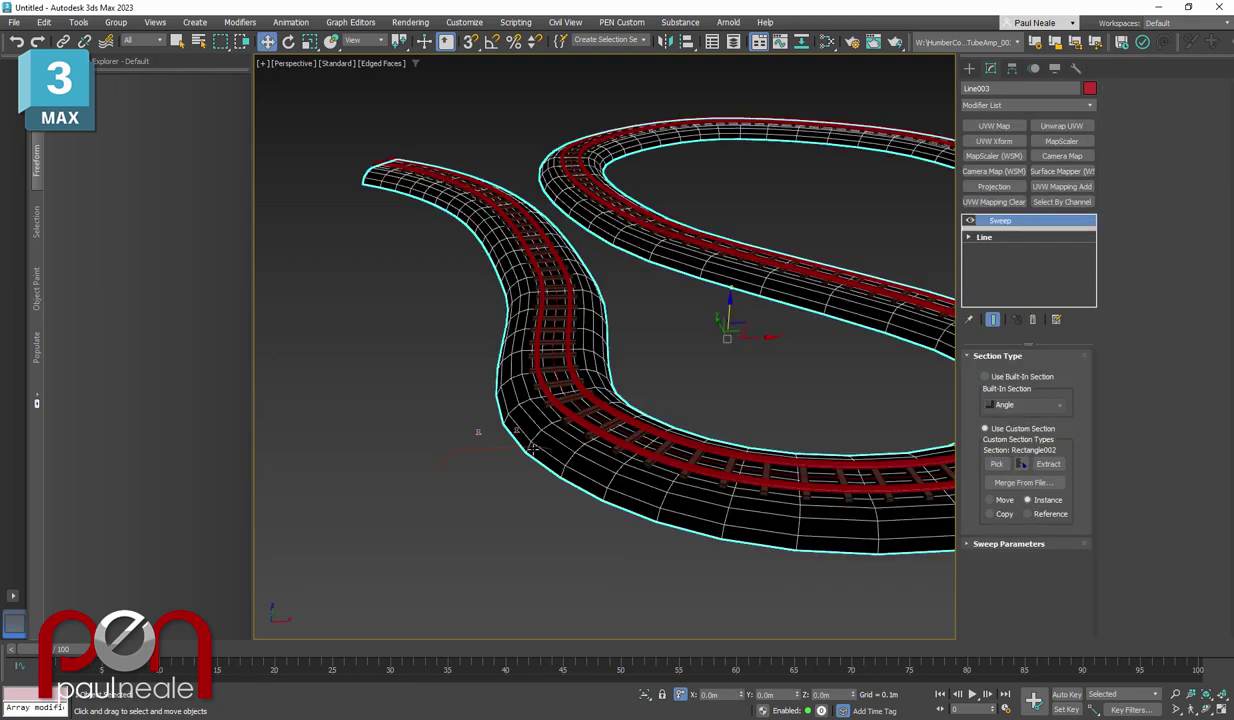
pyautogui.keyDown('alt'); pyautogui.moveTo(541, 446); pyautogui.dragTo(636, 453, button='middle'); pyautogui.keyUp('alt')
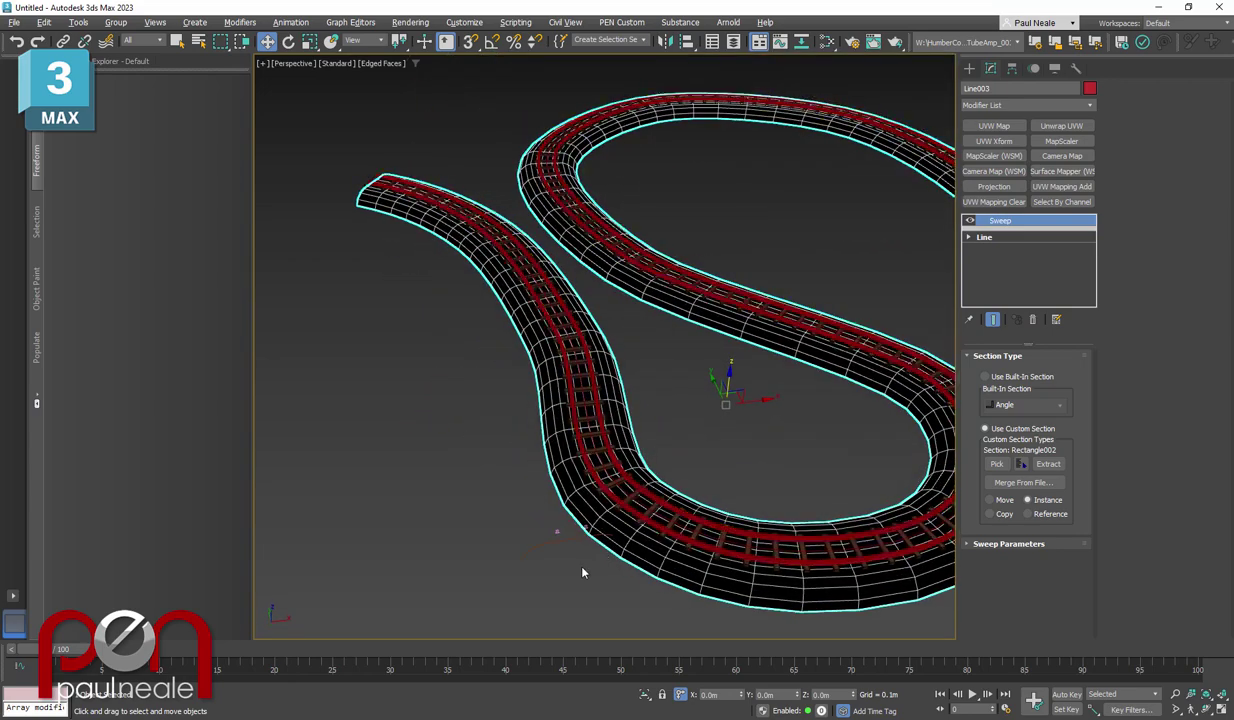
# Make the outer end vertex of the bed profile's Editable Spline the first vertex, then return to its Spline Mirror level
pyautogui.click(557, 539)
pyautogui.scroll(6, 557, 539)
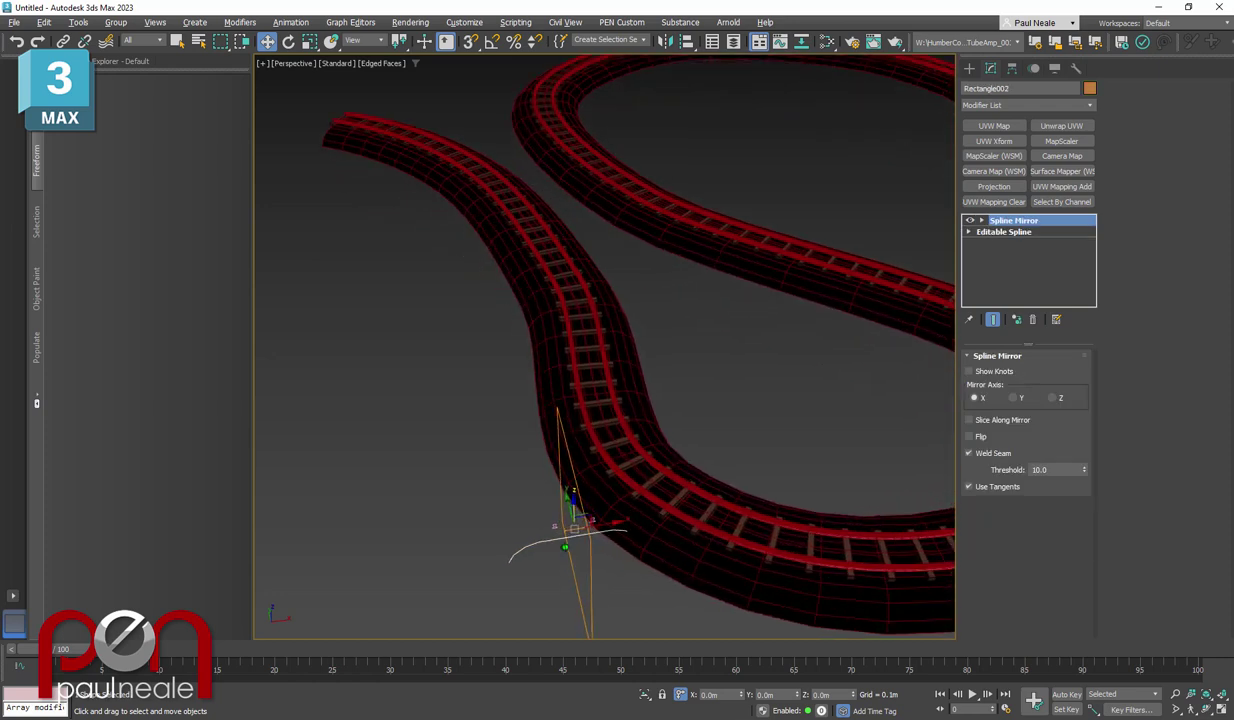
pyautogui.keyDown('alt'); pyautogui.moveTo(559, 541); pyautogui.dragTo(603, 492, button='middle'); pyautogui.keyUp('alt')
pyautogui.click(1010, 232)
pyautogui.press('1')
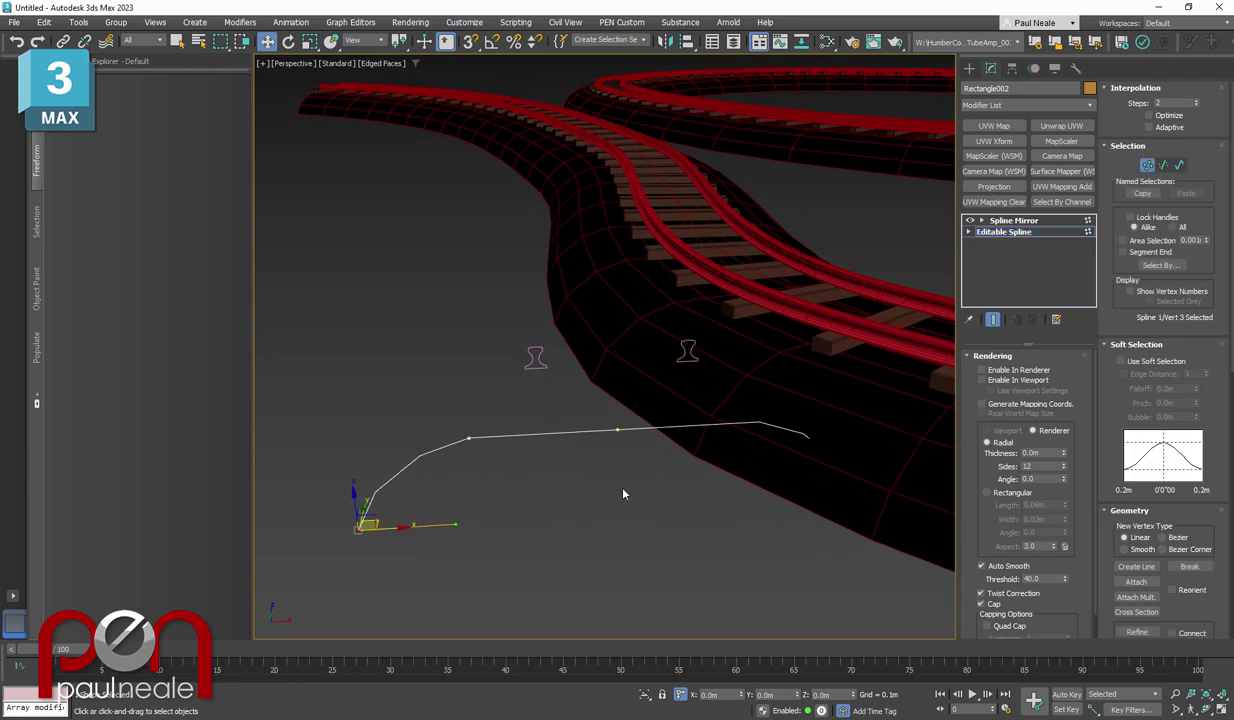
pyautogui.keyDown('alt'); pyautogui.moveTo(703, 491); pyautogui.dragTo(620, 444, button='middle'); pyautogui.keyUp('alt')
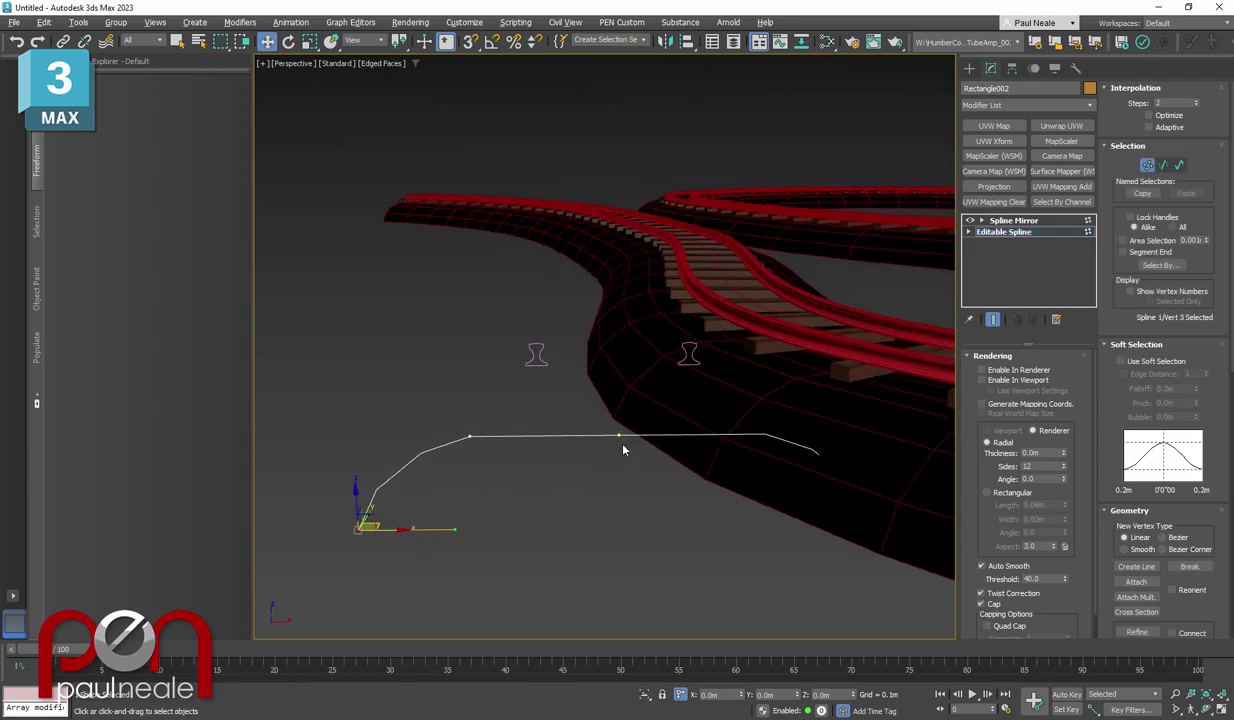
pyautogui.click(617, 436)
pyautogui.click(360, 532)
pyautogui.rightClick(362, 520)
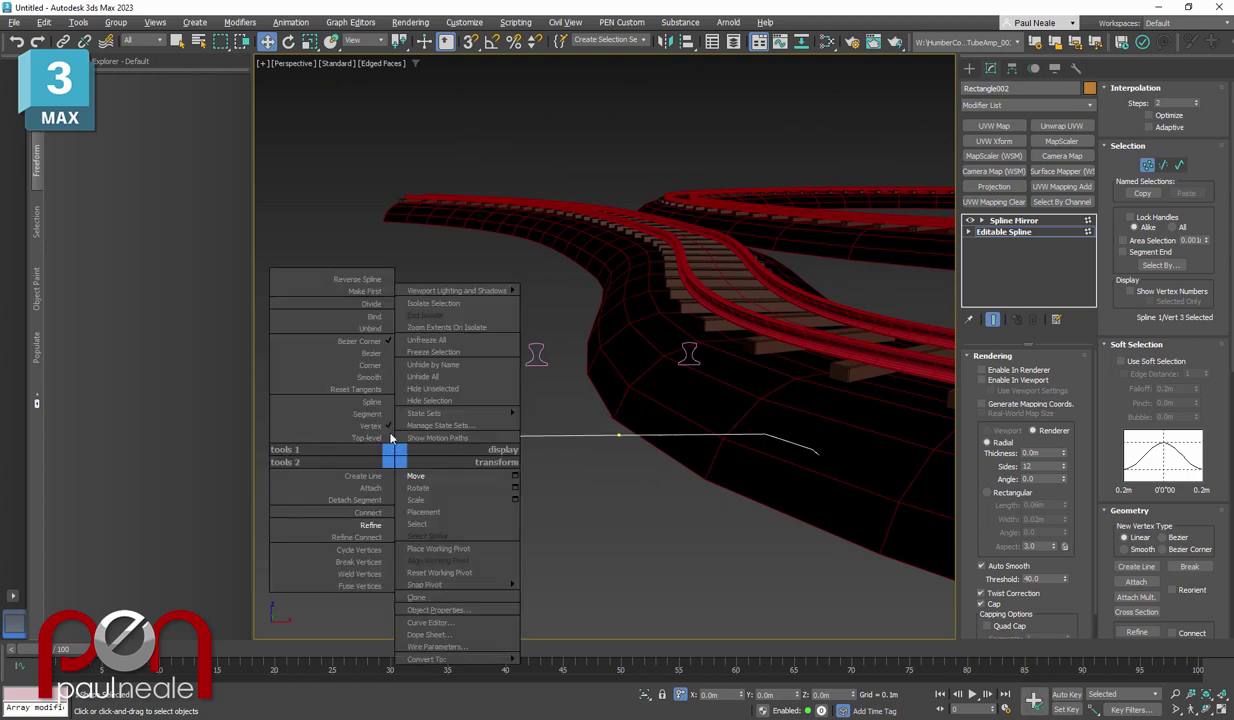
pyautogui.click(366, 291)
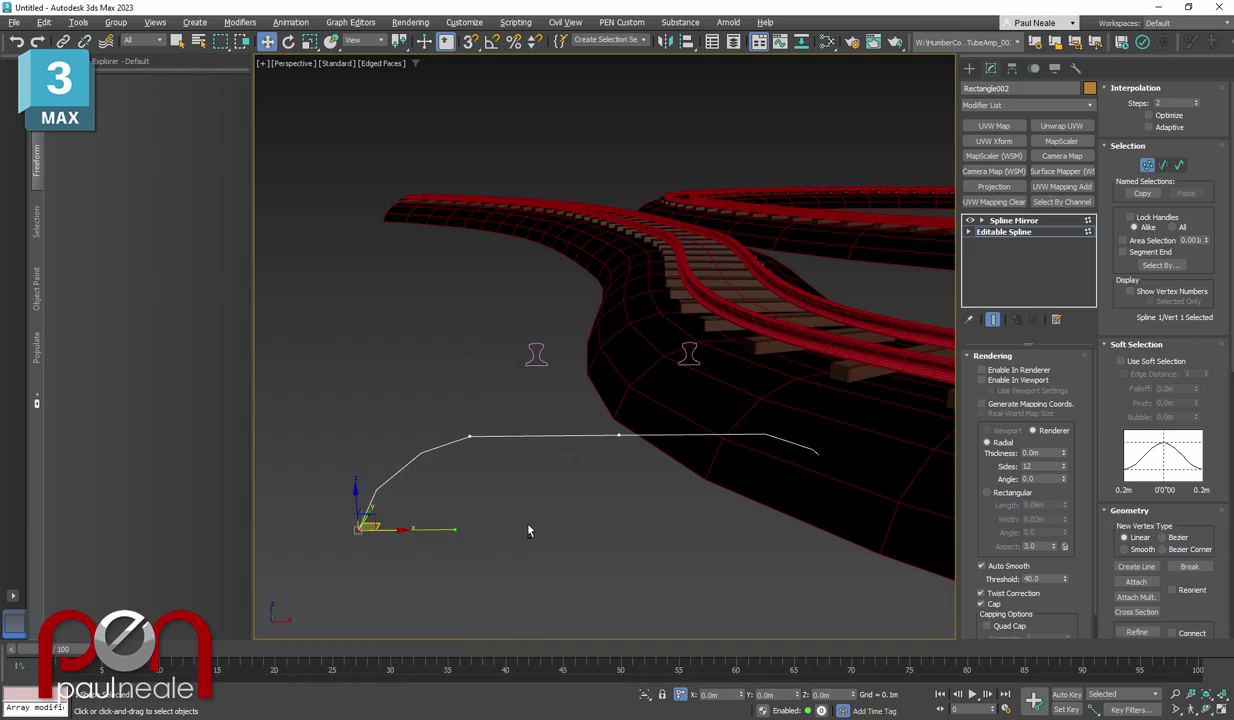
pyautogui.keyDown('alt'); pyautogui.moveTo(528, 531); pyautogui.dragTo(650, 504, button='middle'); pyautogui.keyUp('alt')
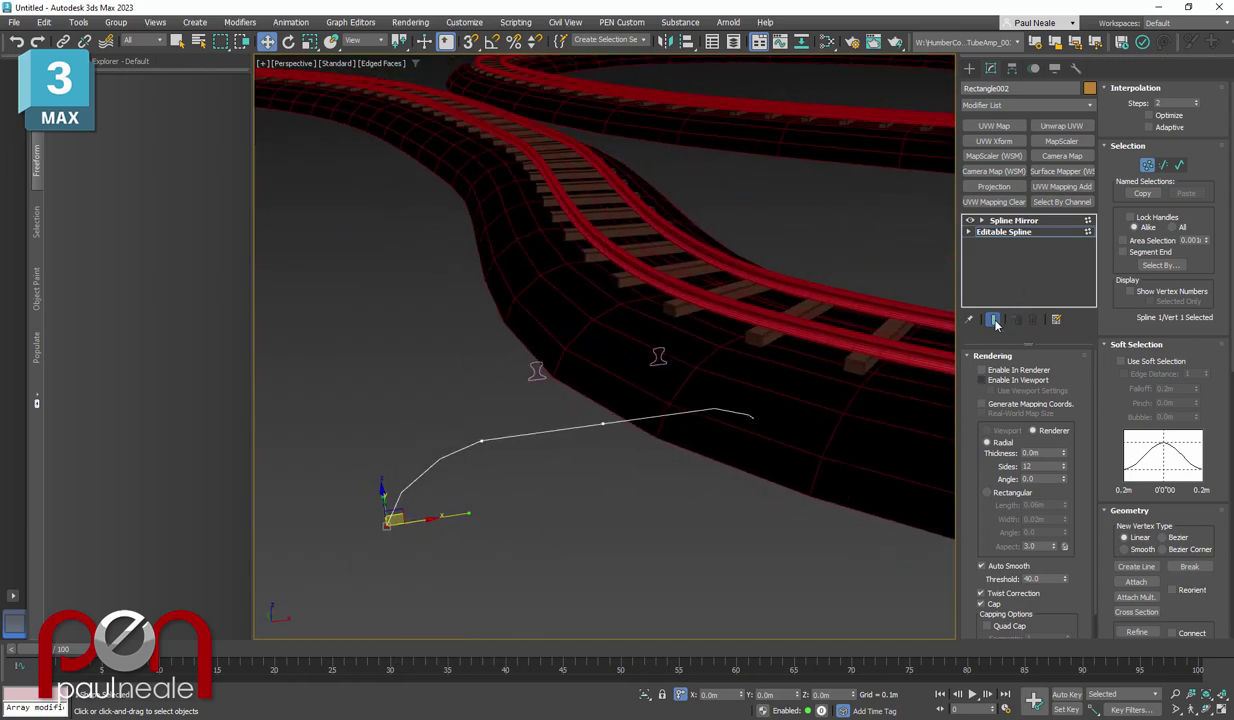
pyautogui.click(1012, 220)
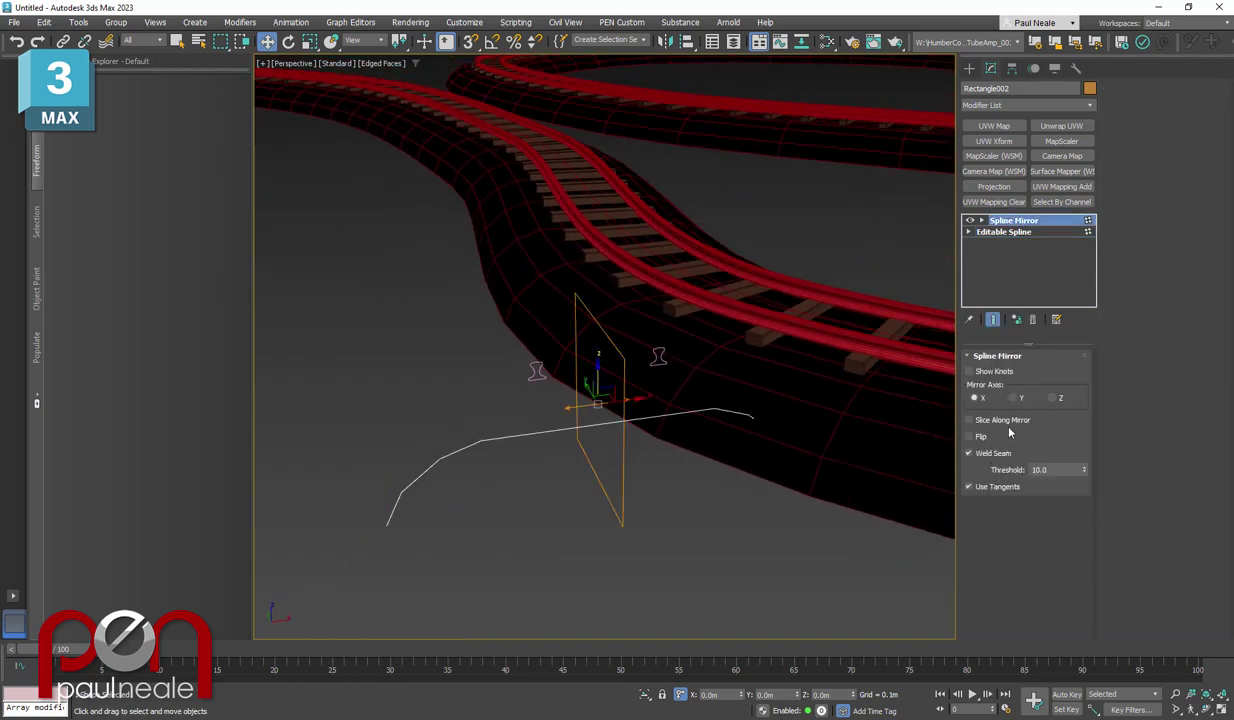
# Pick the mirrored bed profile again as the custom section of the track bed's Sweep
pyautogui.keyDown('alt'); pyautogui.moveTo(766, 424); pyautogui.dragTo(760, 419, button='middle'); pyautogui.keyUp('alt')
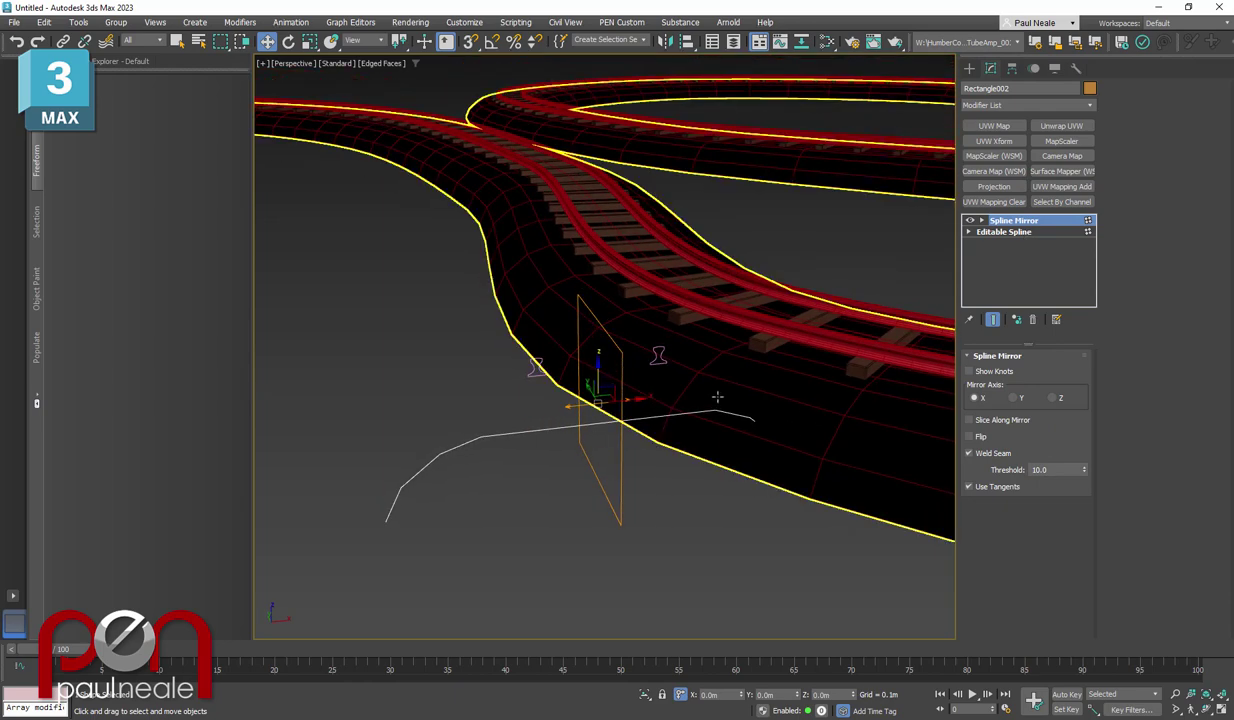
pyautogui.click(717, 397)
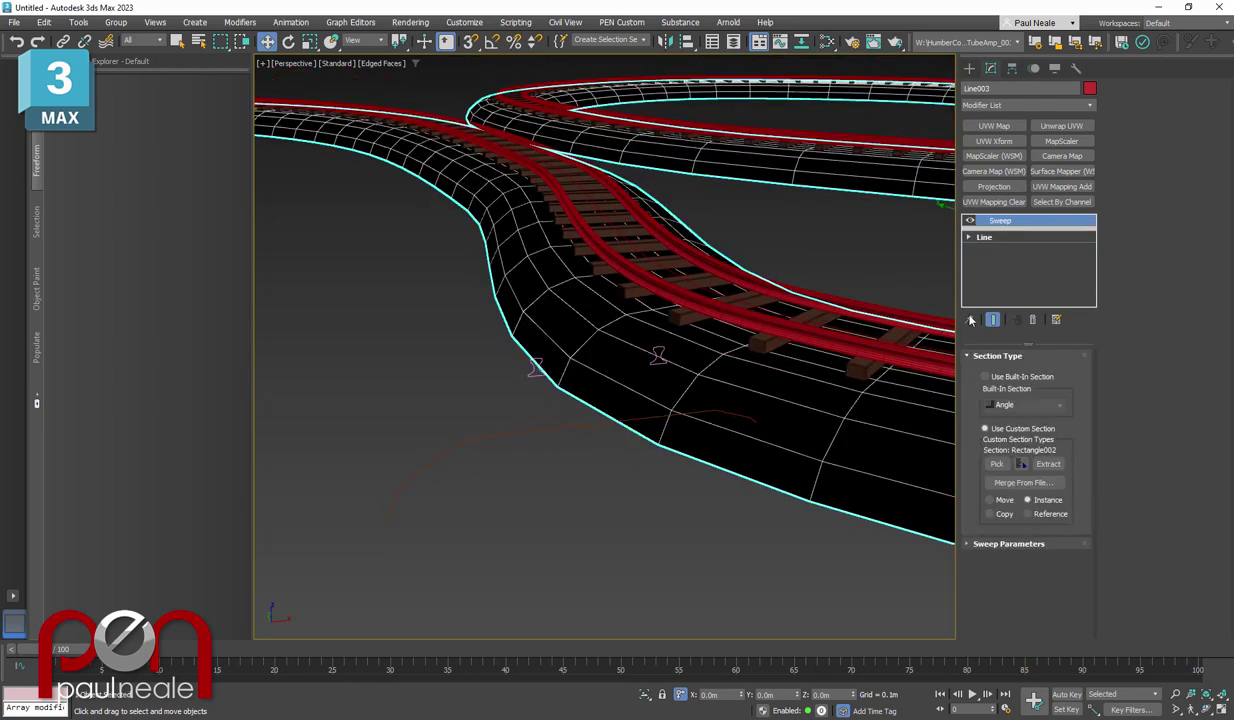
pyautogui.click(997, 465)
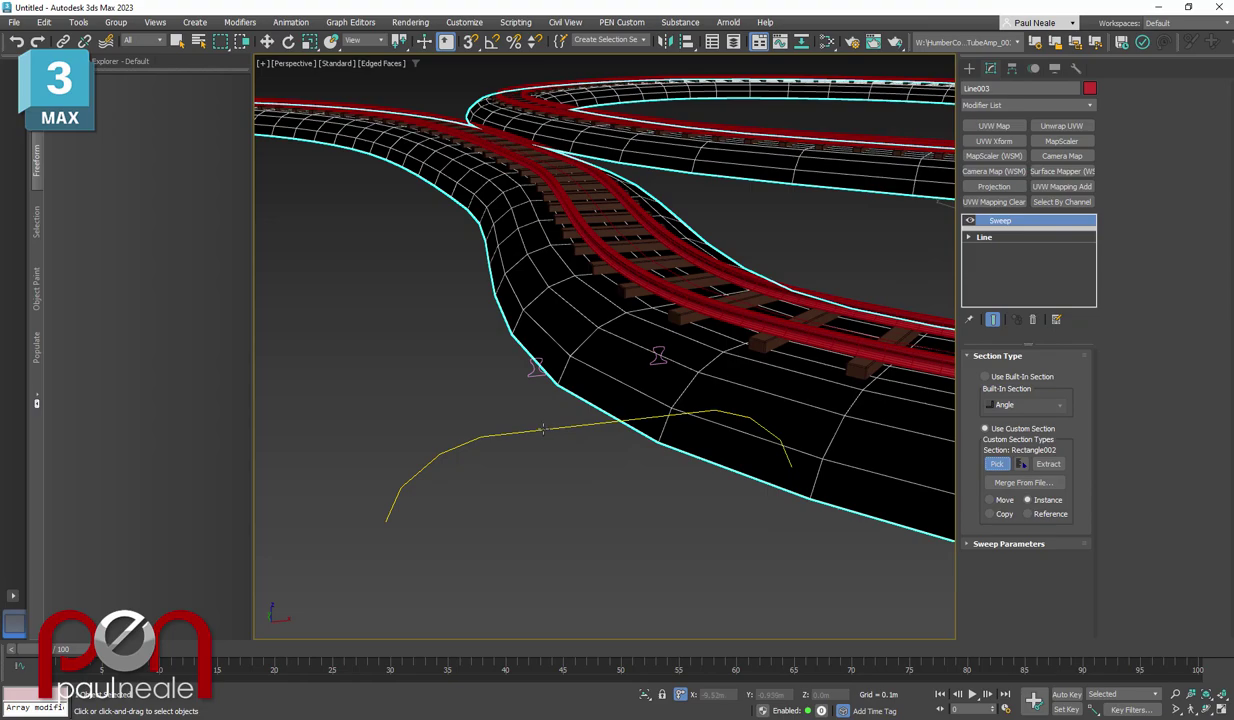
pyautogui.click(543, 428)
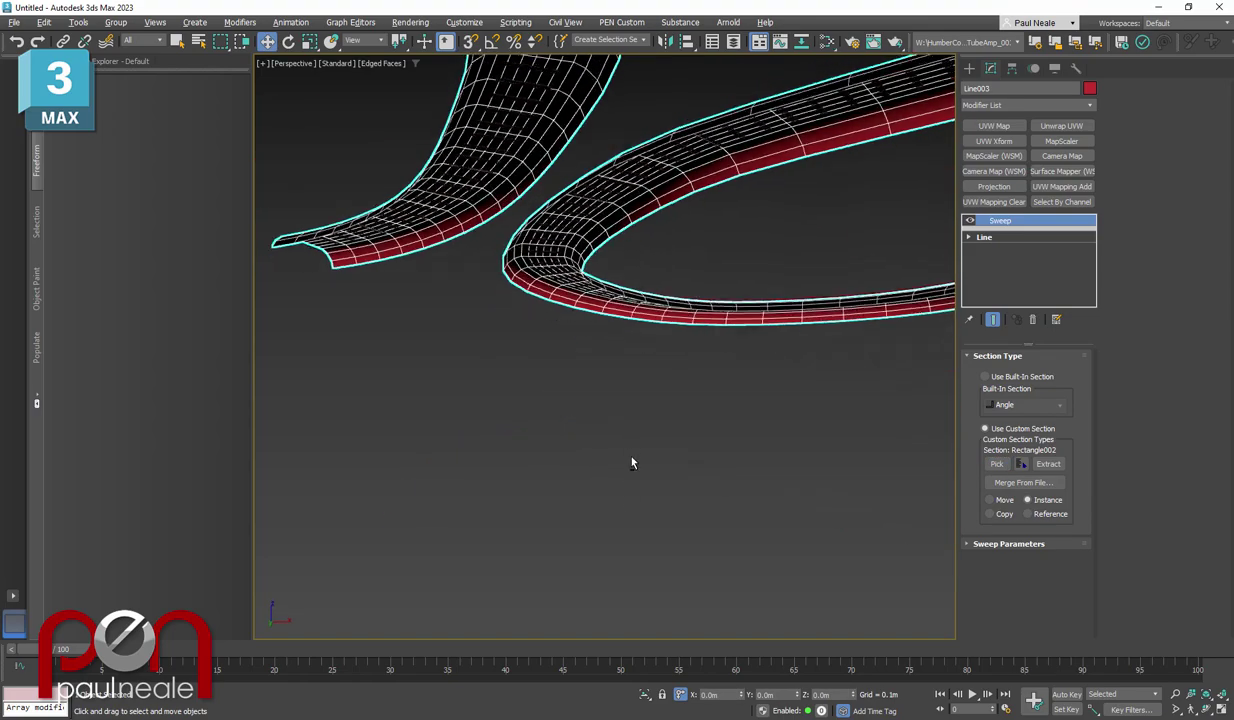
pyautogui.keyDown('alt'); pyautogui.moveTo(631, 463); pyautogui.dragTo(620, 509, button='middle'); pyautogui.keyUp('alt')
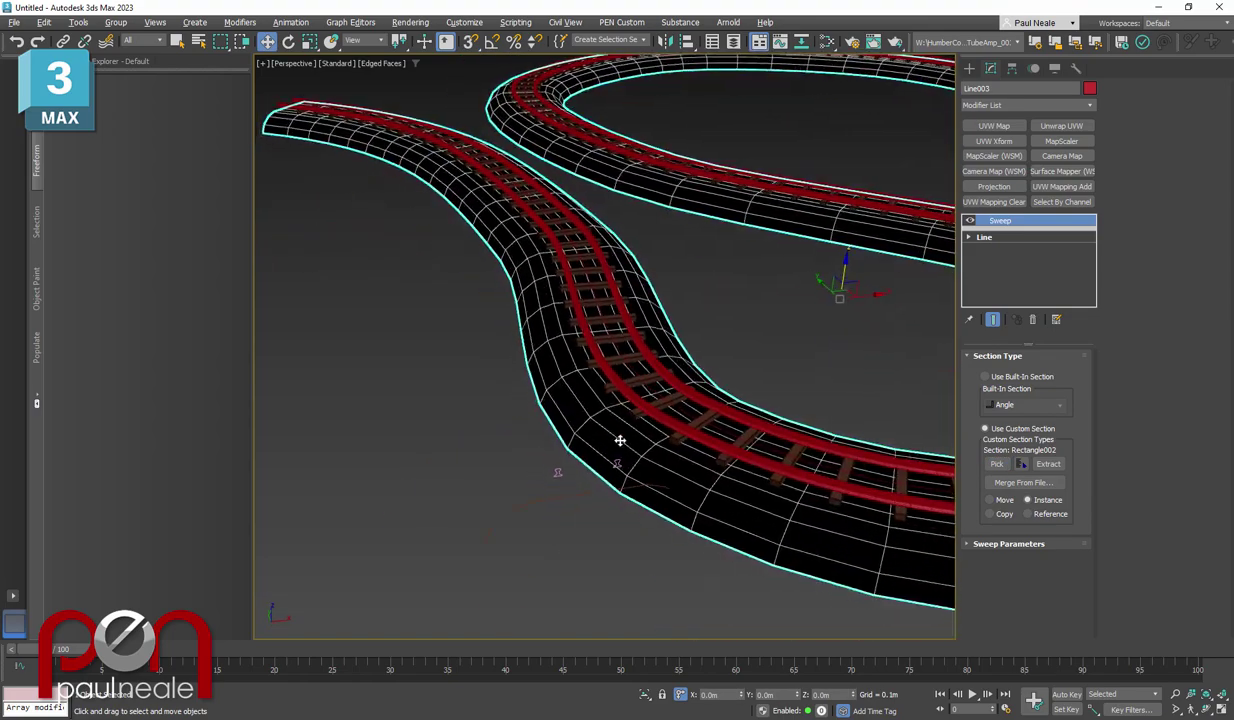
pyautogui.click(582, 494)
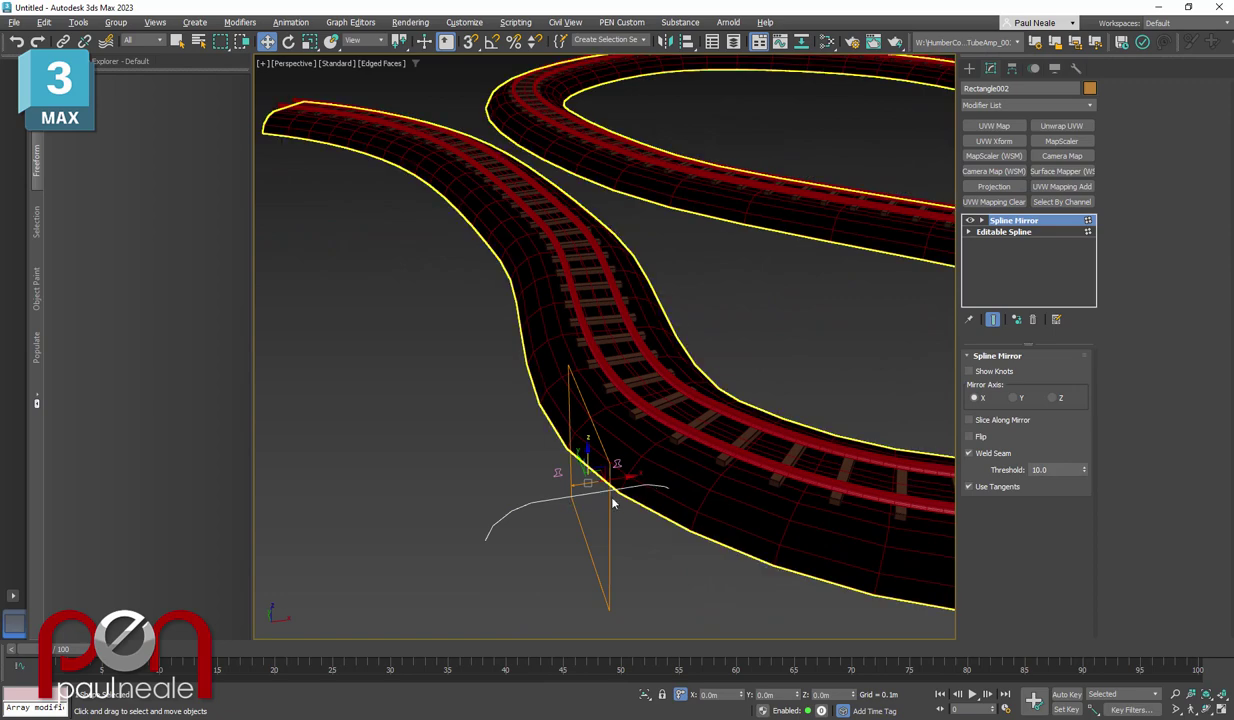
pyautogui.keyDown('alt'); pyautogui.moveTo(613, 503); pyautogui.dragTo(692, 466, button='middle'); pyautogui.keyUp('alt')
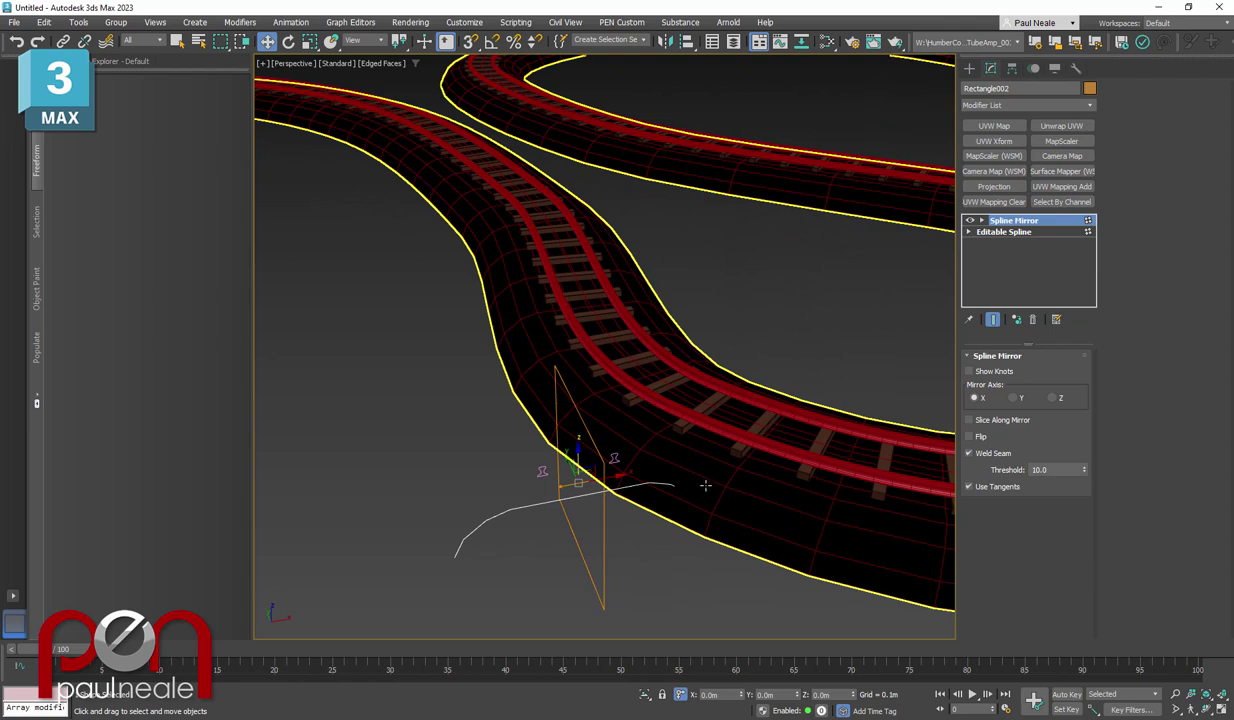
# Add a Normal modifier above the track bed's Sweep and enable Flip Normals
pyautogui.click(715, 487)
pyautogui.write('x')
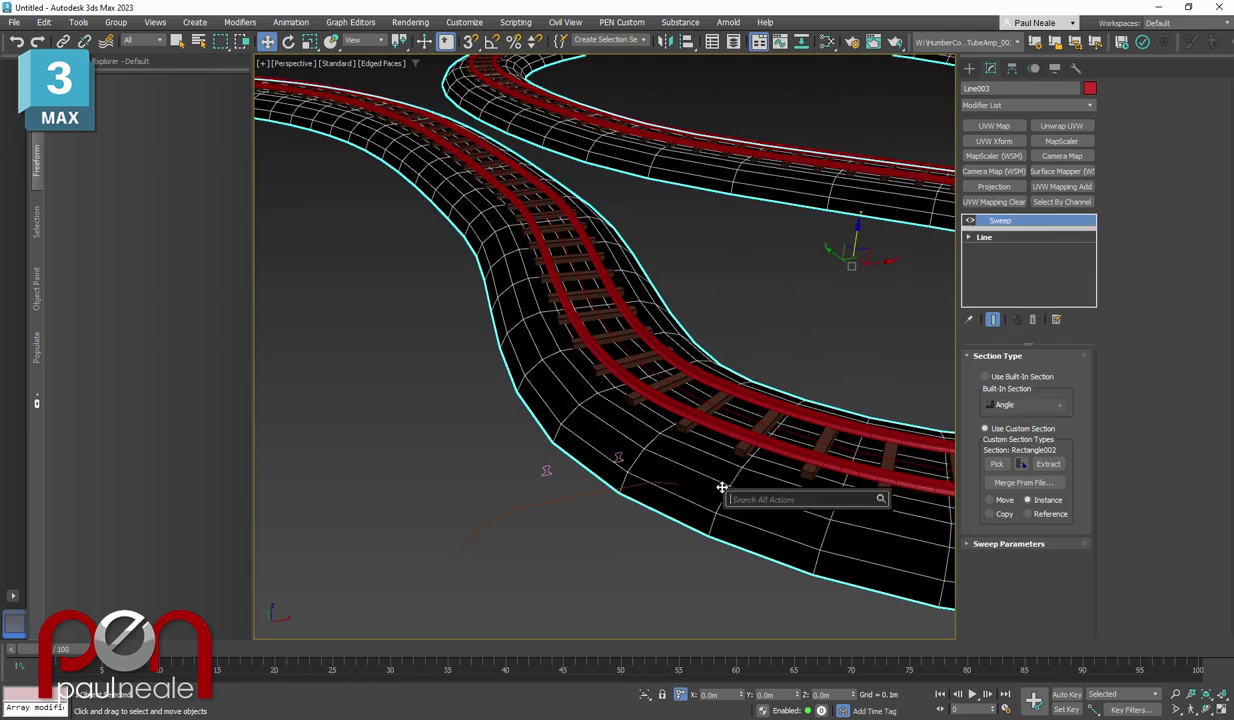
pyautogui.write('norma')
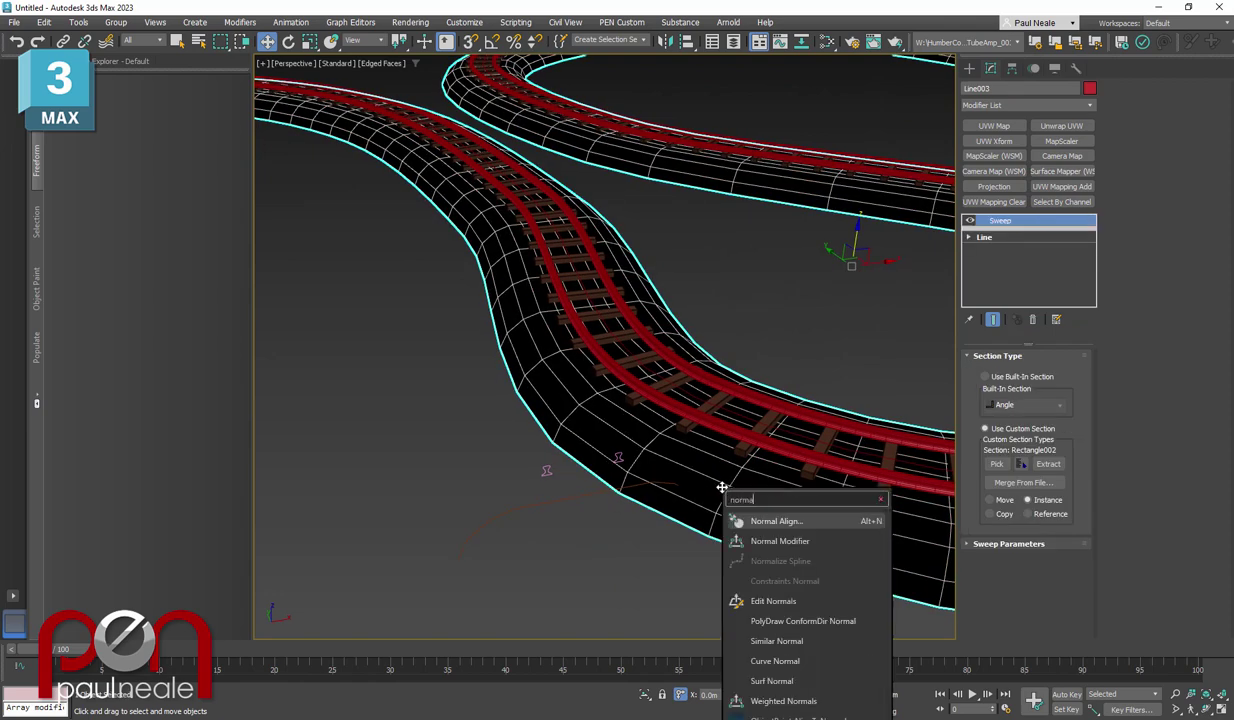
pyautogui.click(798, 541)
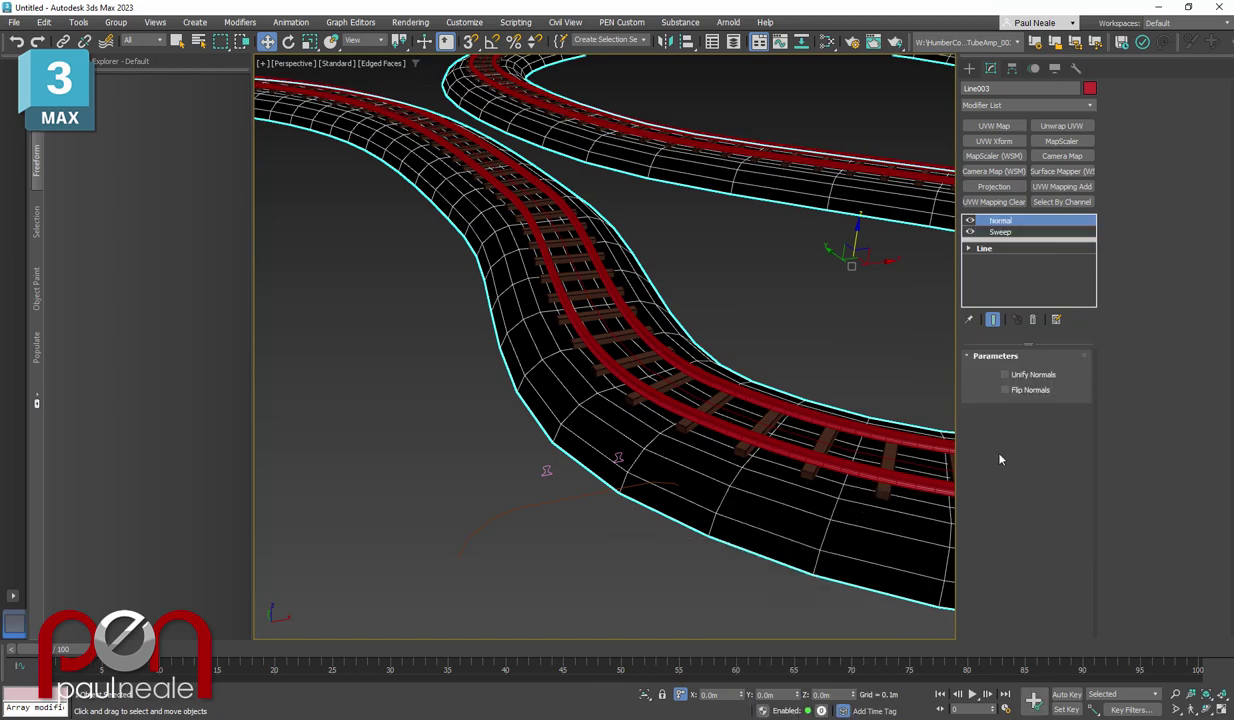
pyautogui.click(1005, 390)
pyautogui.moveTo(666, 475)
pyautogui.keyDown('alt'); pyautogui.mouseDown(button='middle')
pyautogui.moveTo(620, 480)
pyautogui.moveTo(716, 505)
pyautogui.moveTo(675, 486)
pyautogui.mouseUp(button='middle'); pyautogui.keyUp('alt')
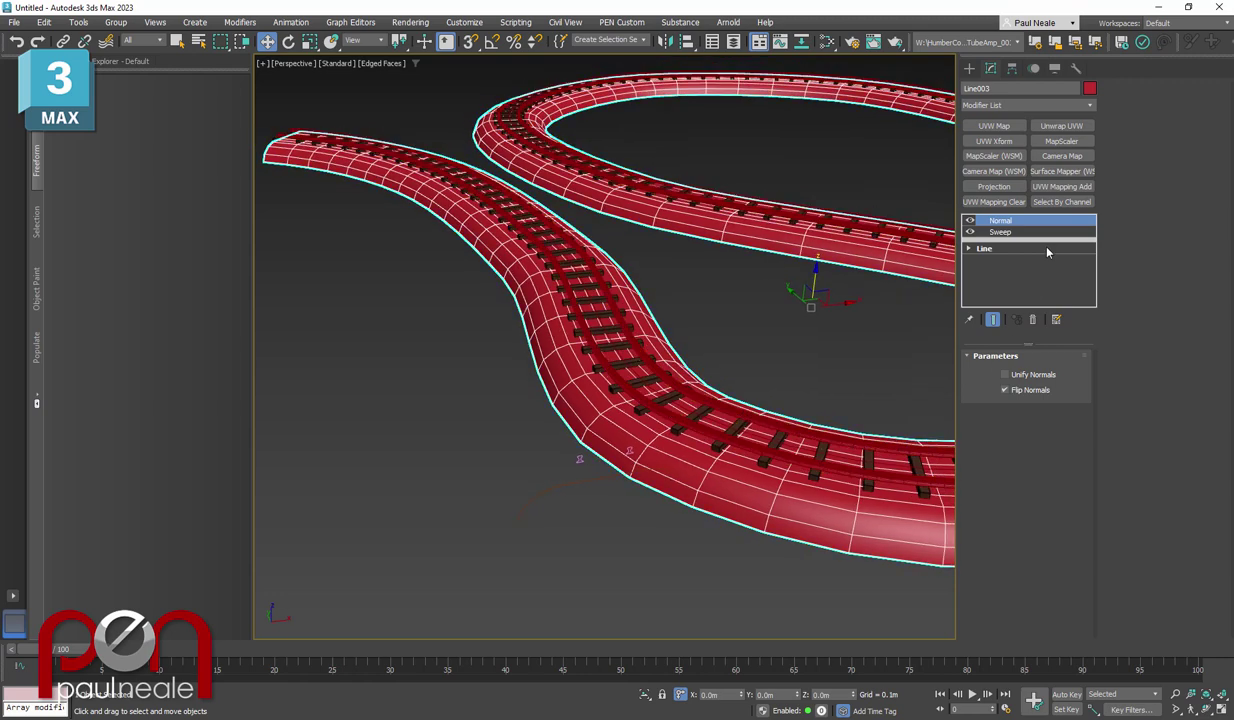
# Change the track bed's object color to the dark brown custom color
pyautogui.click(1090, 88)
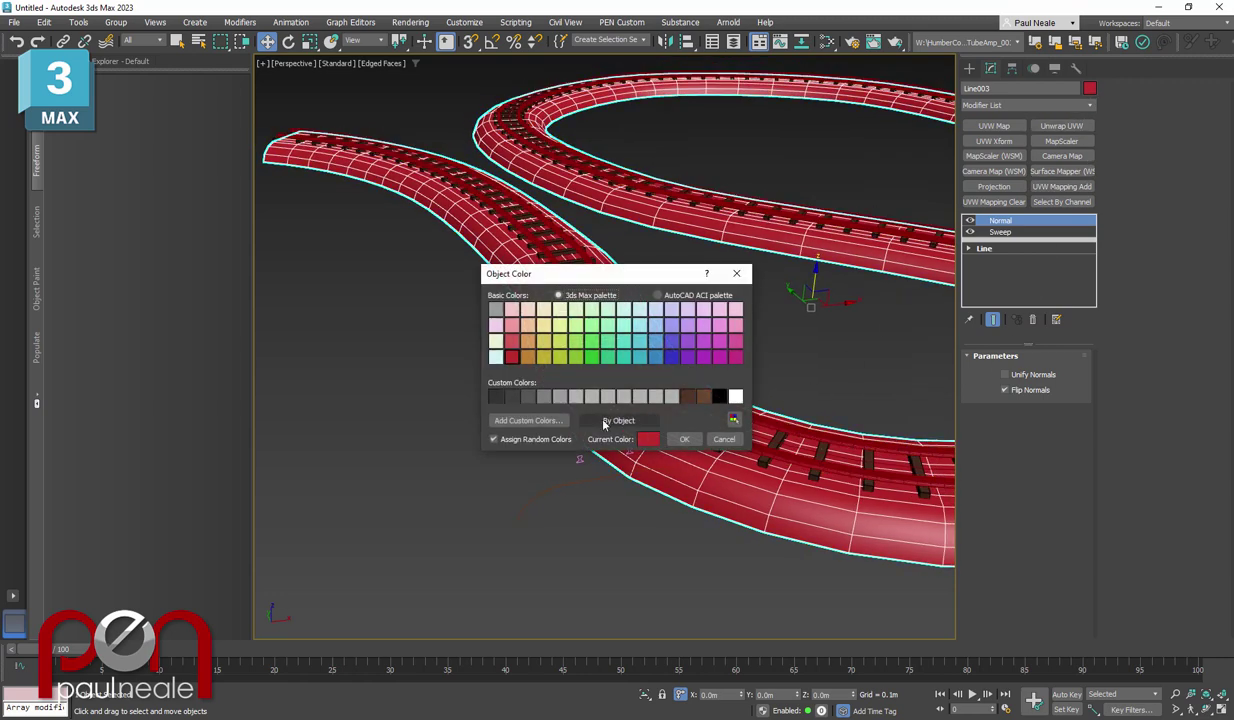
pyautogui.click(703, 397)
pyautogui.click(684, 439)
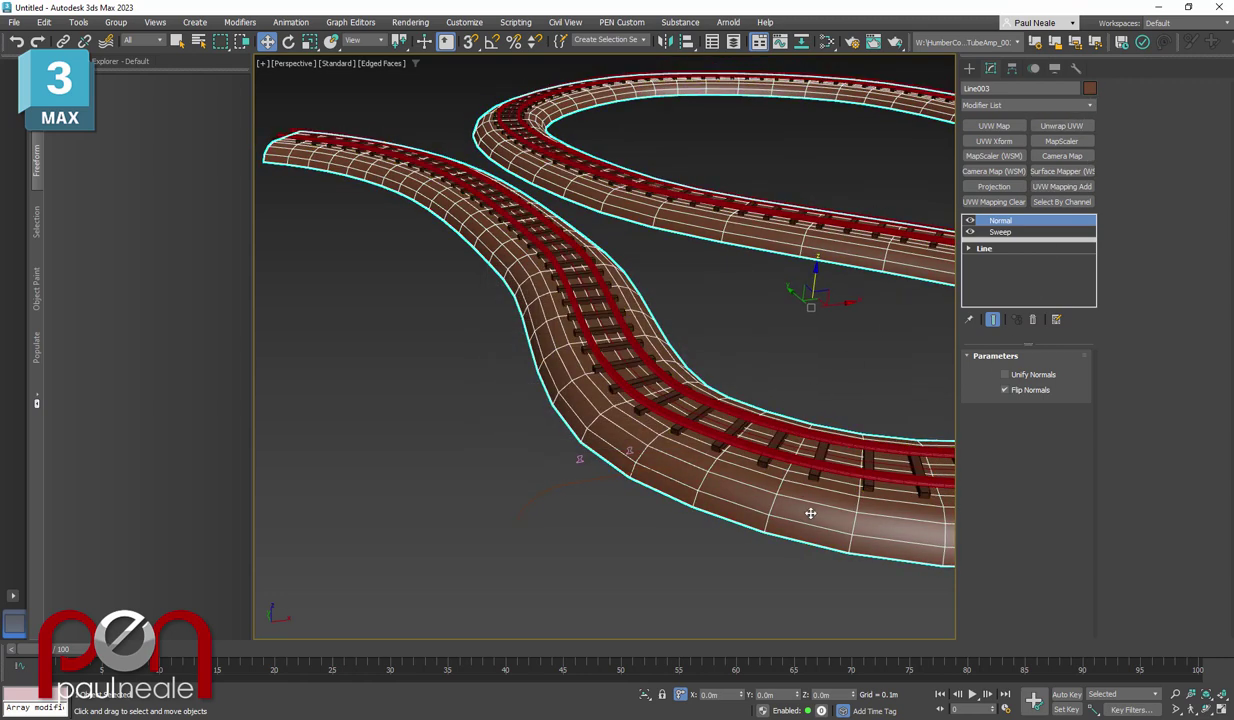
# Change the swept rails' object color to a light grey custom color
pyautogui.keyDown('alt'); pyautogui.moveTo(810, 510); pyautogui.dragTo(716, 517, button='middle'); pyautogui.keyUp('alt')
pyautogui.scroll(3, 695, 487)
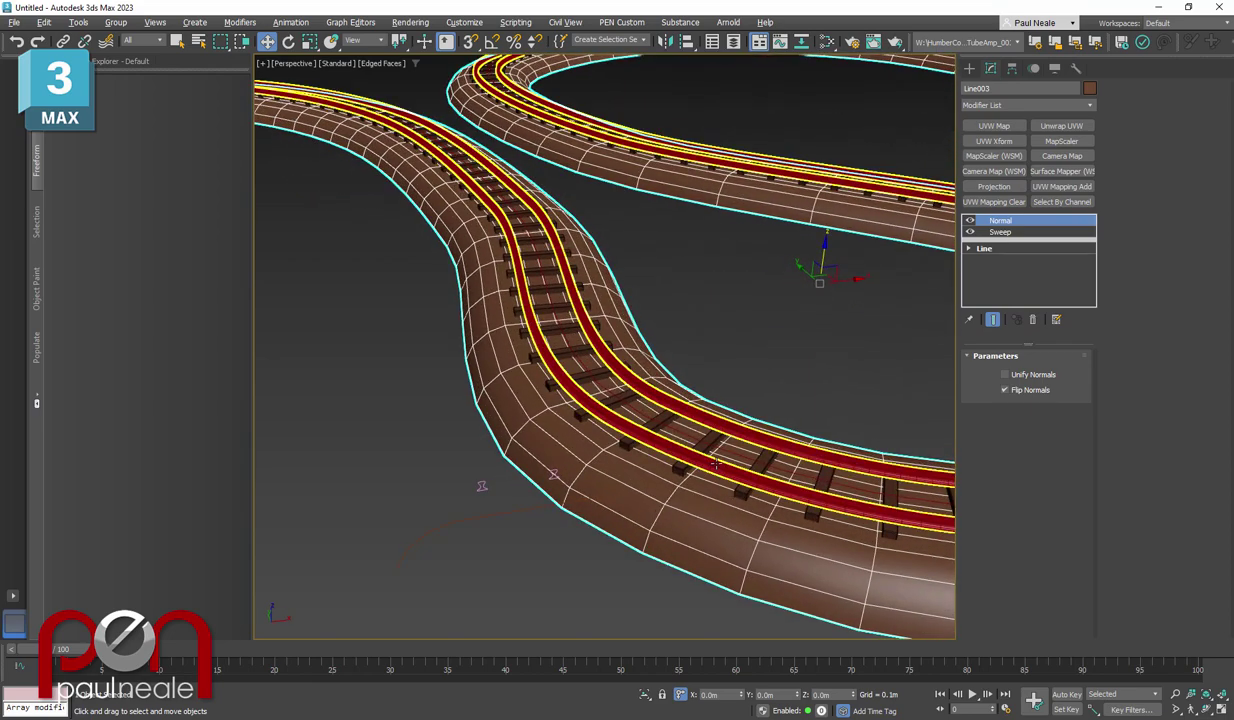
pyautogui.click(736, 453)
pyautogui.click(1089, 88)
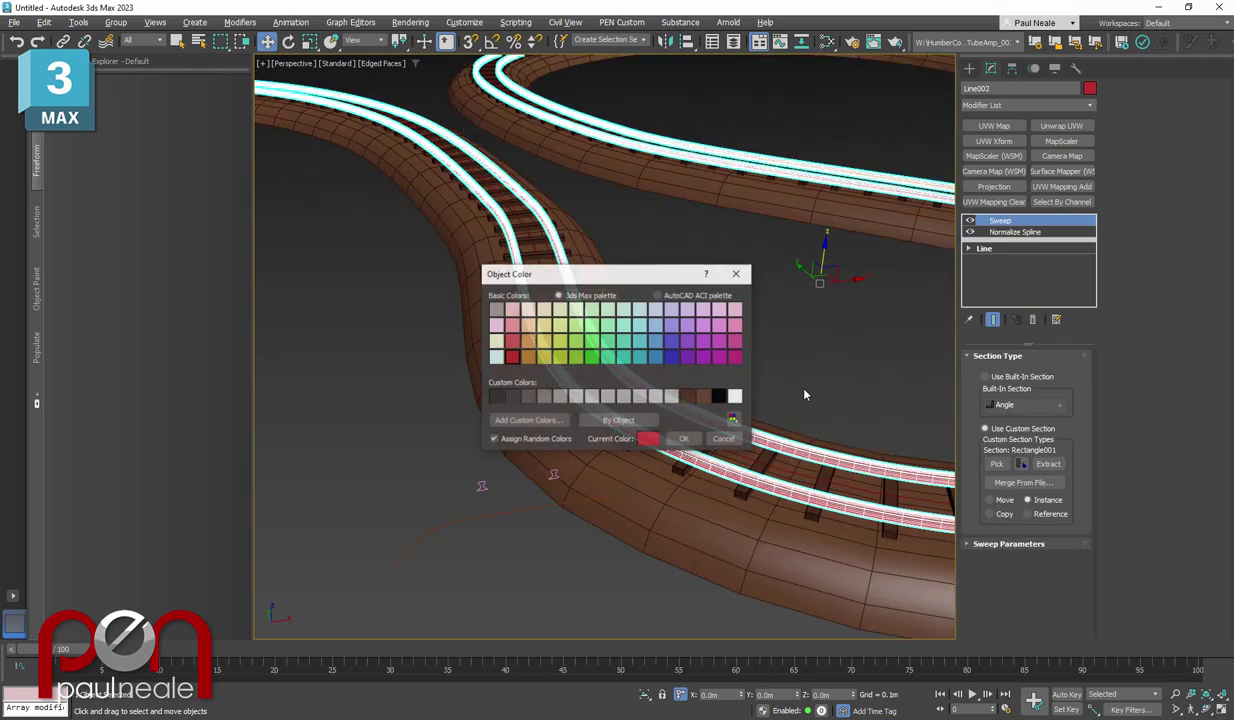
pyautogui.click(625, 398)
pyautogui.click(684, 439)
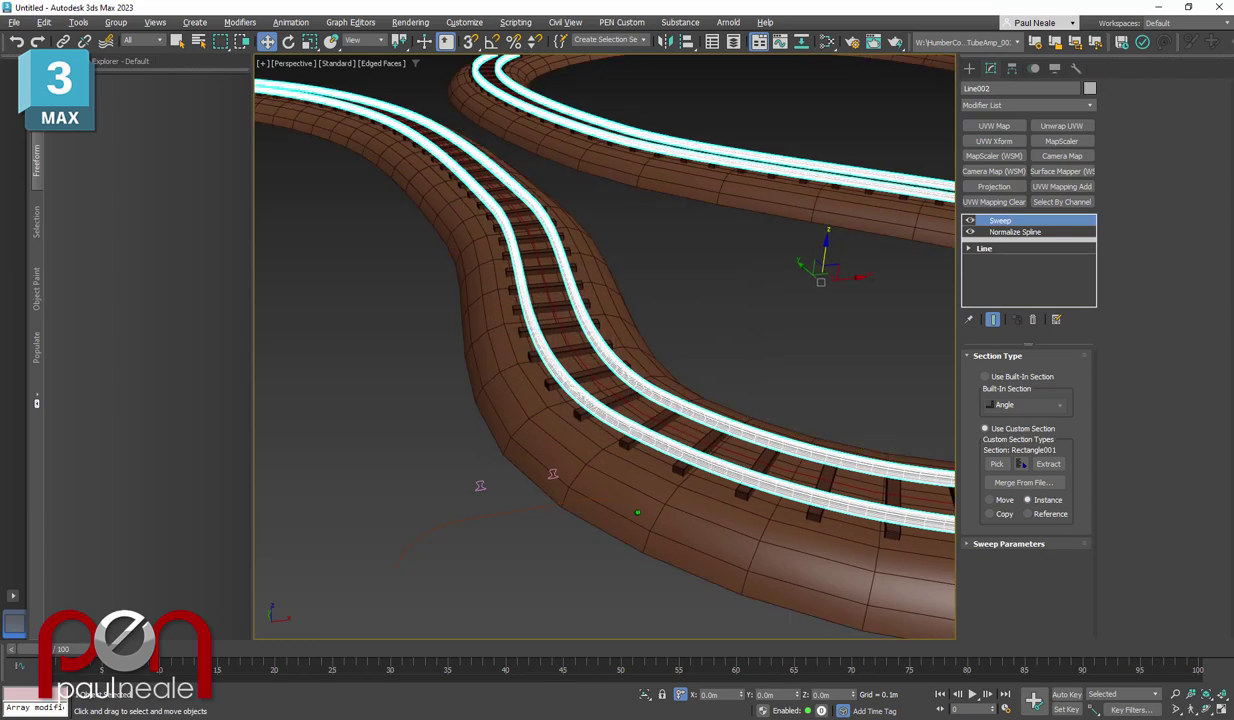
# Examine the recolored rails, ties and track bed along the whole track and close up at the near bend
pyautogui.scroll(-3, 600, 550)
pyautogui.keyDown('alt'); pyautogui.moveTo(672, 525); pyautogui.dragTo(637, 549, button='middle'); pyautogui.keyUp('alt')
pyautogui.scroll(-4, 637, 549)
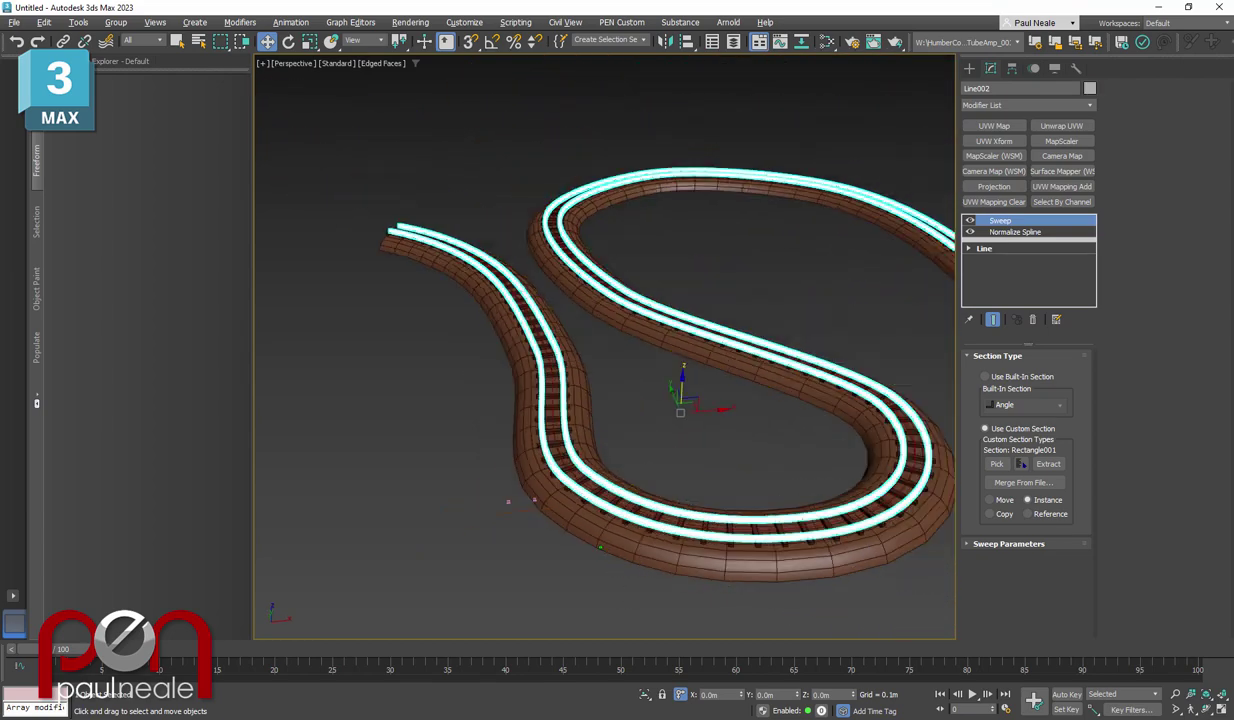
pyautogui.click(615, 567)
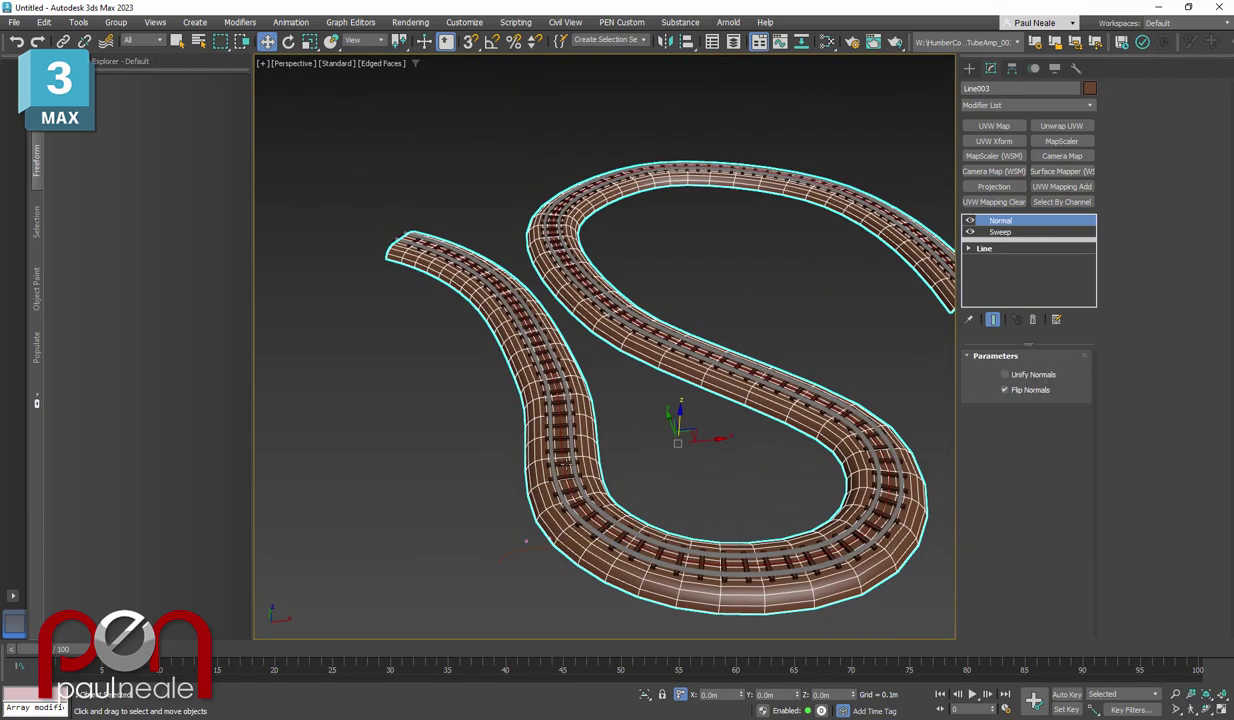
pyautogui.keyDown('alt'); pyautogui.moveTo(736, 582); pyautogui.dragTo(688, 470, button='middle'); pyautogui.keyUp('alt')
pyautogui.scroll(-3, 716, 588)
pyautogui.scroll(5, 668, 467)
pyautogui.scroll(1, 668, 467)
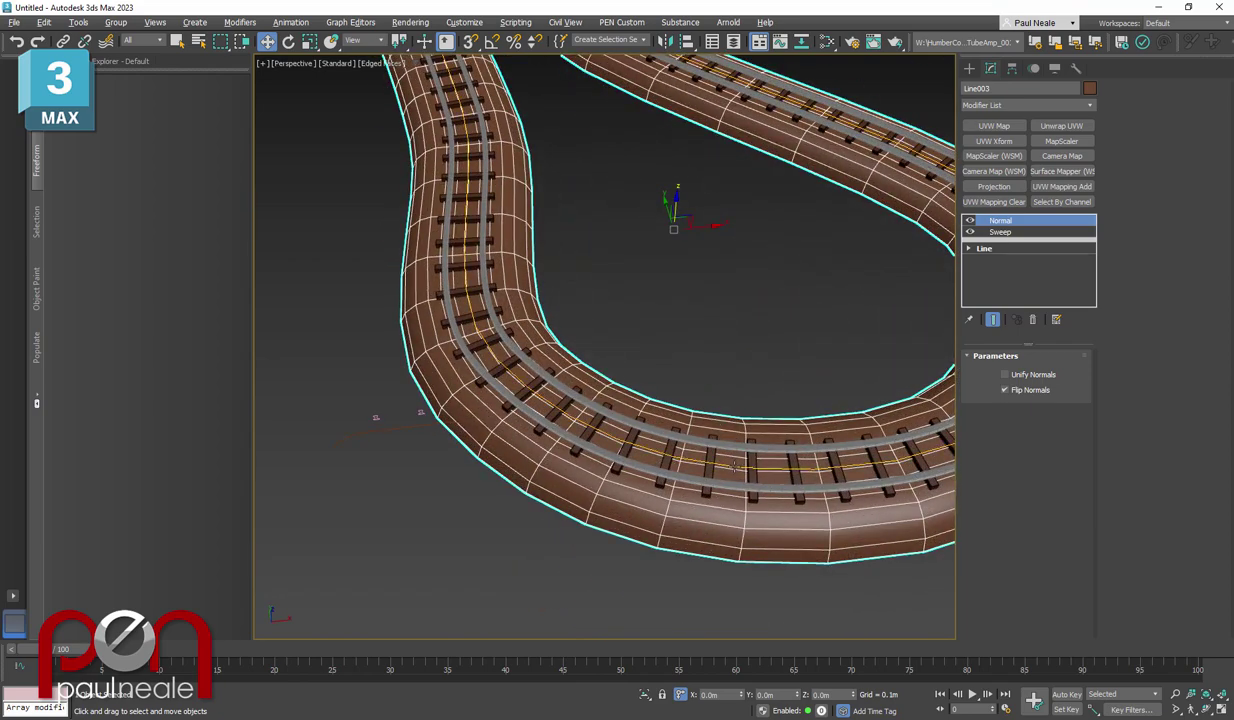
# Move vertex 7 of the path spline Line001 outward at the near bend and leave vertex editing
pyautogui.click(738, 466)
pyautogui.scroll(-3, 743, 485)
pyautogui.moveTo(761, 543); pyautogui.dragTo(769, 515, button='middle')
pyautogui.press('1')
pyautogui.scroll(-3, 766, 496)
pyautogui.moveTo(777, 430); pyautogui.dragTo(808, 640)
pyautogui.keyDown('alt'); pyautogui.moveTo(812, 532); pyautogui.dragTo(740, 405, button='middle'); pyautogui.keyUp('alt')
pyautogui.scroll(6, 679, 460)
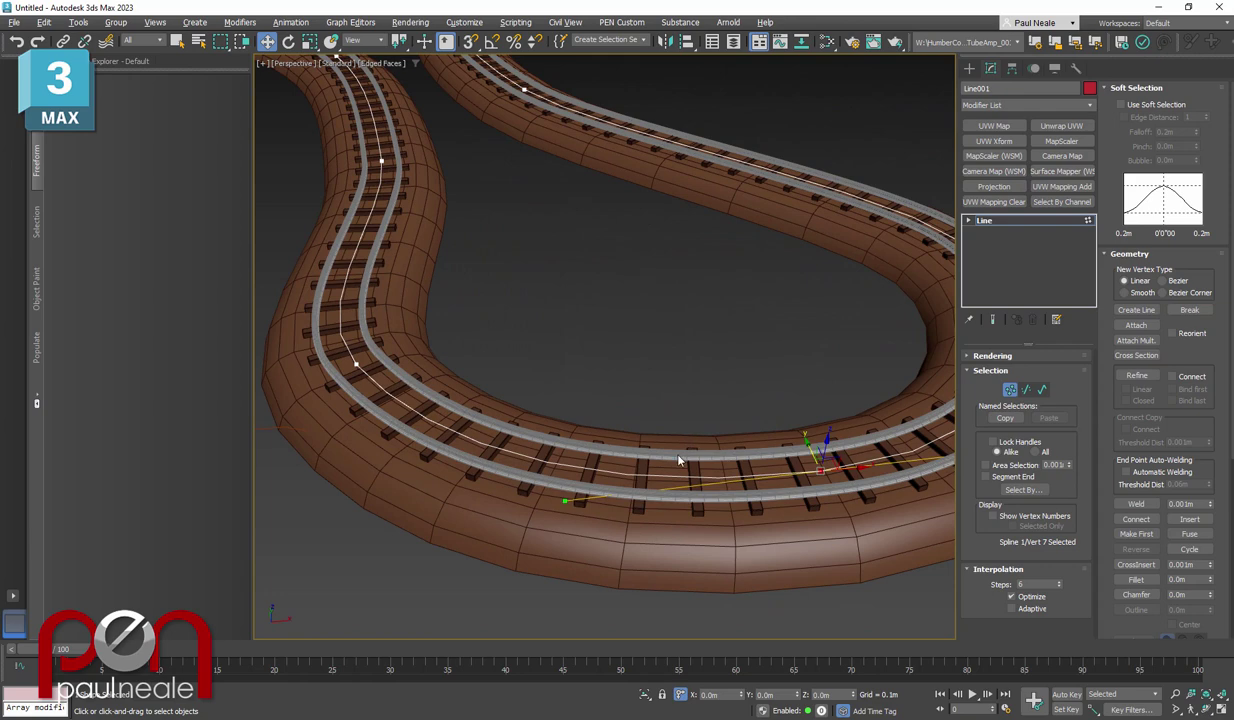
pyautogui.hotkey('ctrl', 'b')
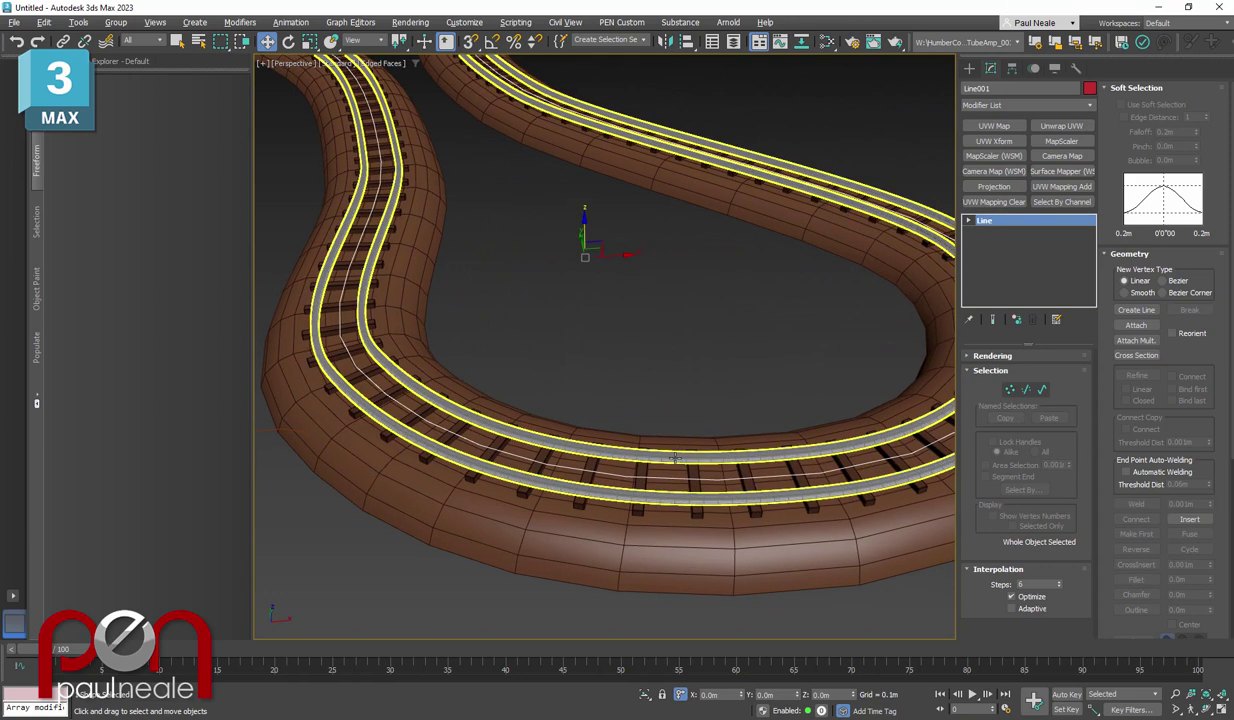
# Copy the Normalize Spline modifier from the rails' modifier stack
pyautogui.click(675, 458)
pyautogui.click(1040, 232)
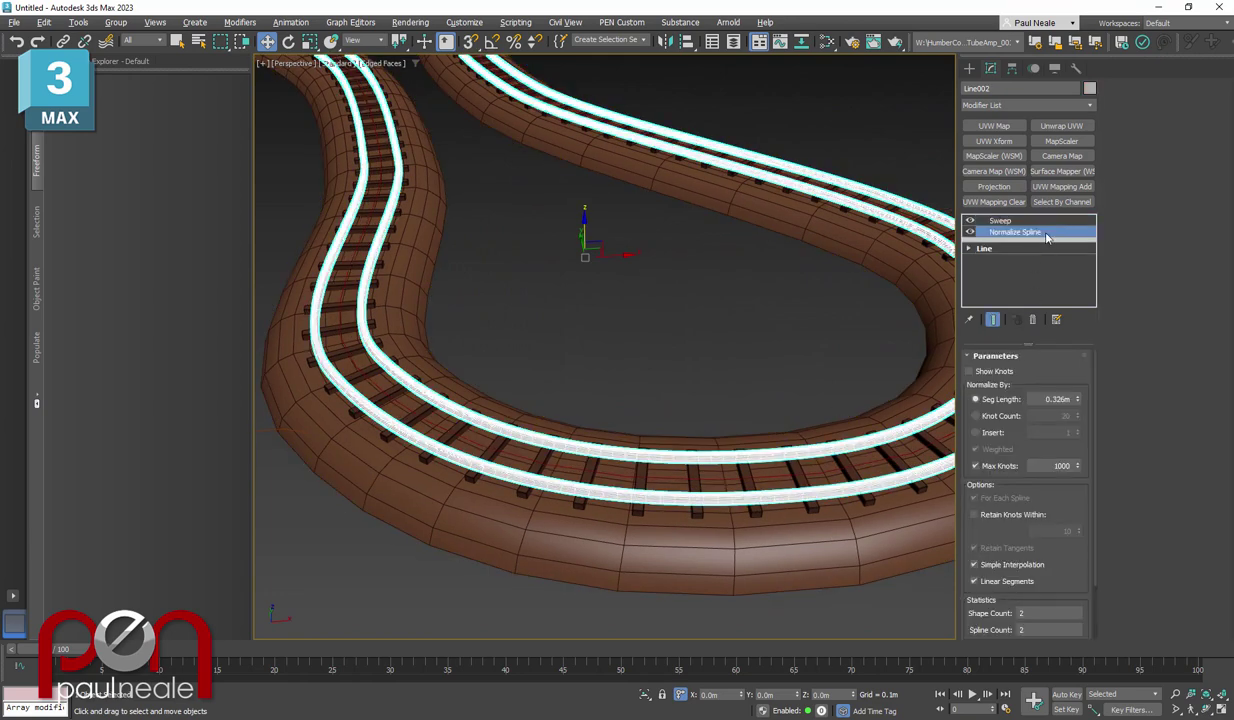
pyautogui.rightClick(1046, 236)
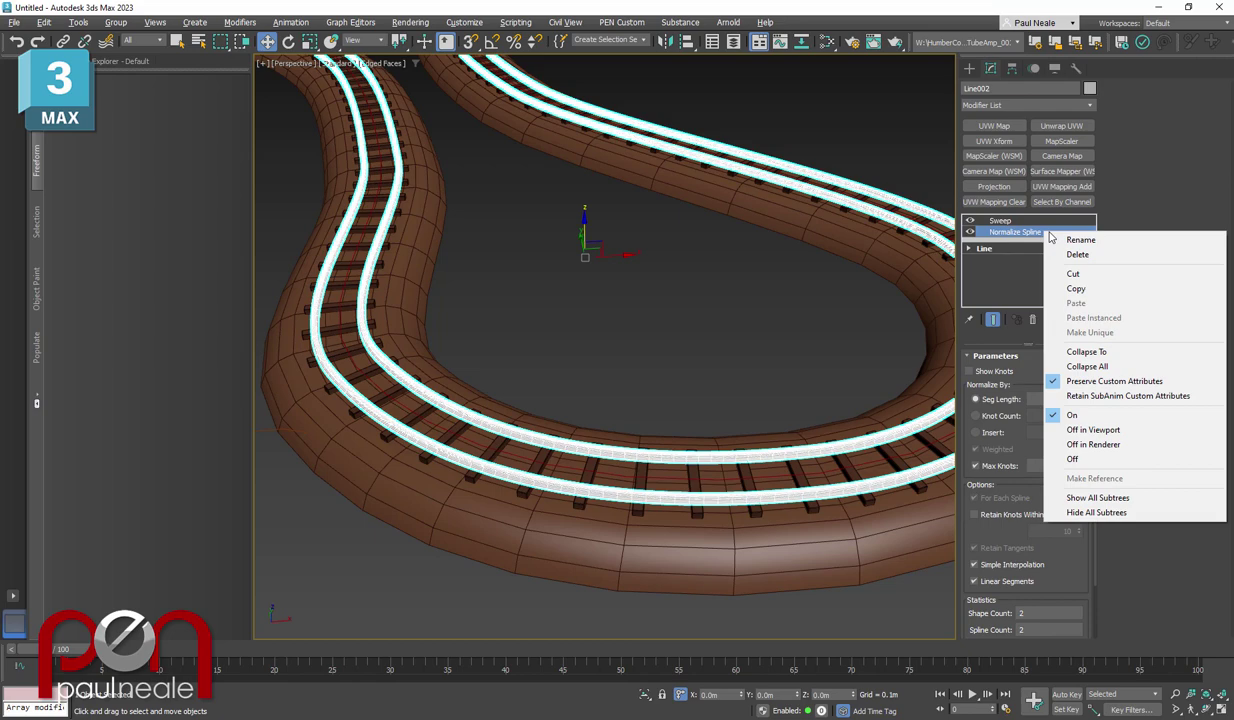
pyautogui.click(1076, 288)
# Paste the Normalize Spline modifier as an instance between the track bed's base Line and its Sweep, and return to the Normal modifier
pyautogui.click(811, 546)
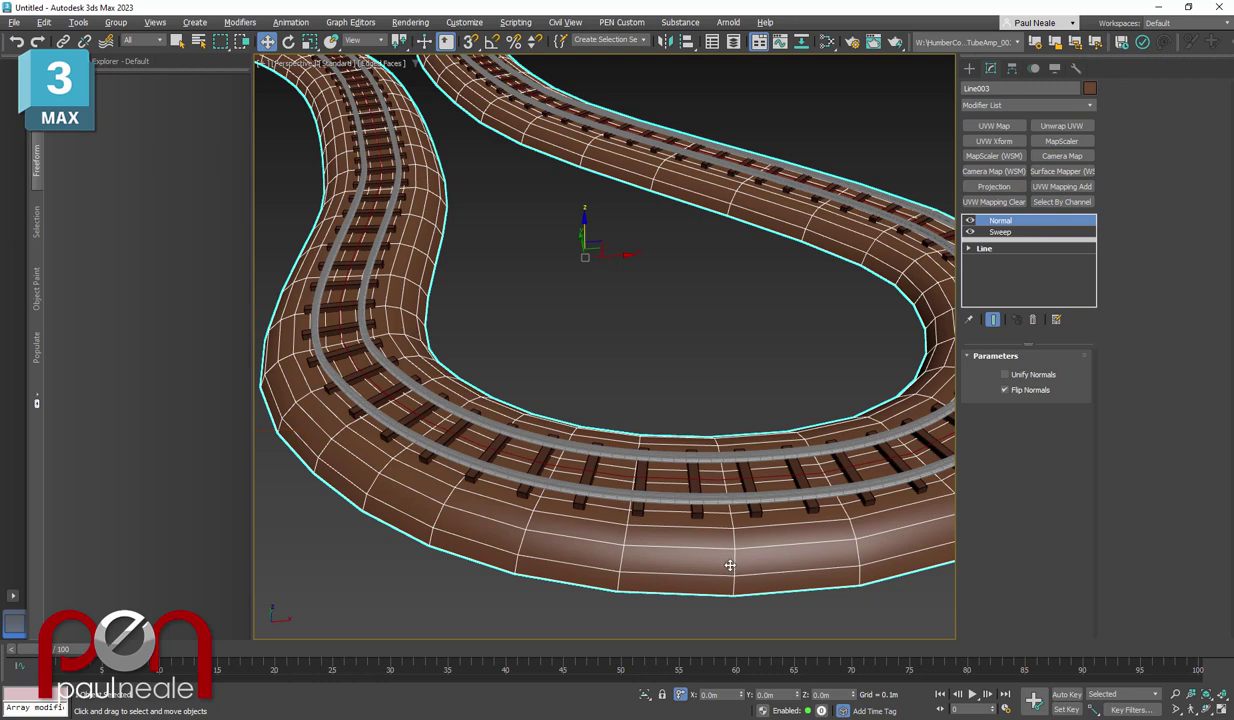
pyautogui.rightClick(1030, 242)
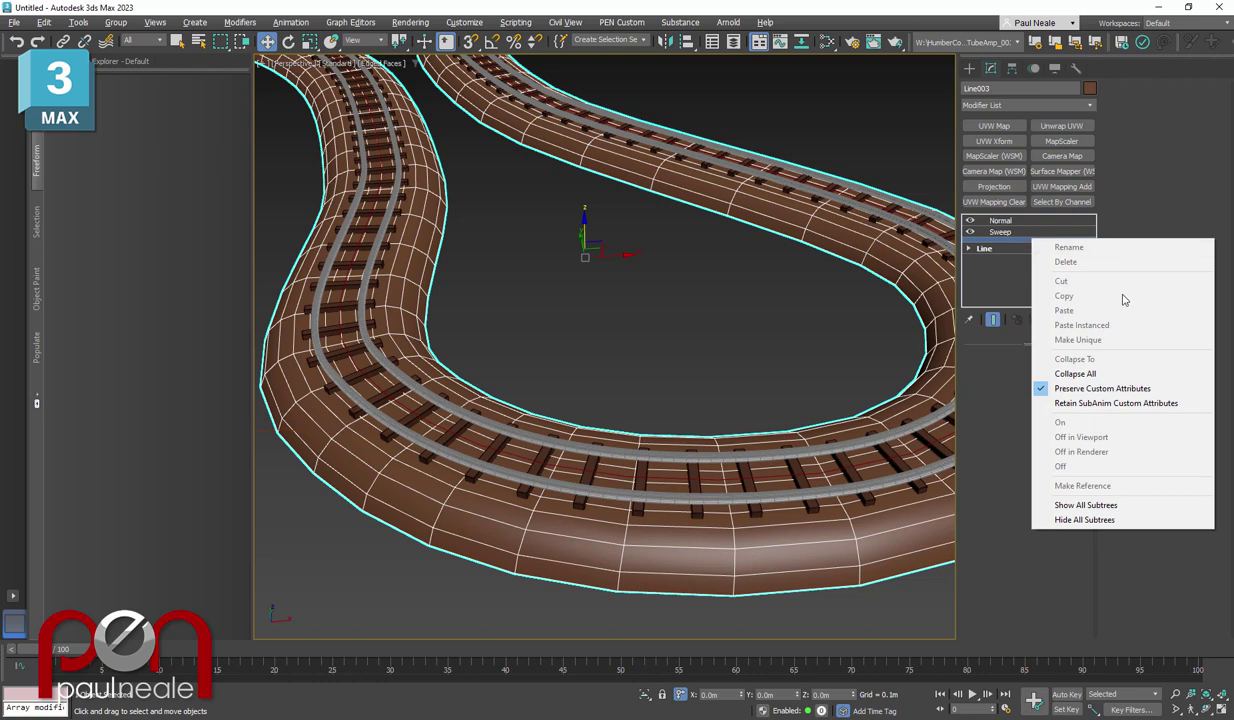
pyautogui.click(1010, 236)
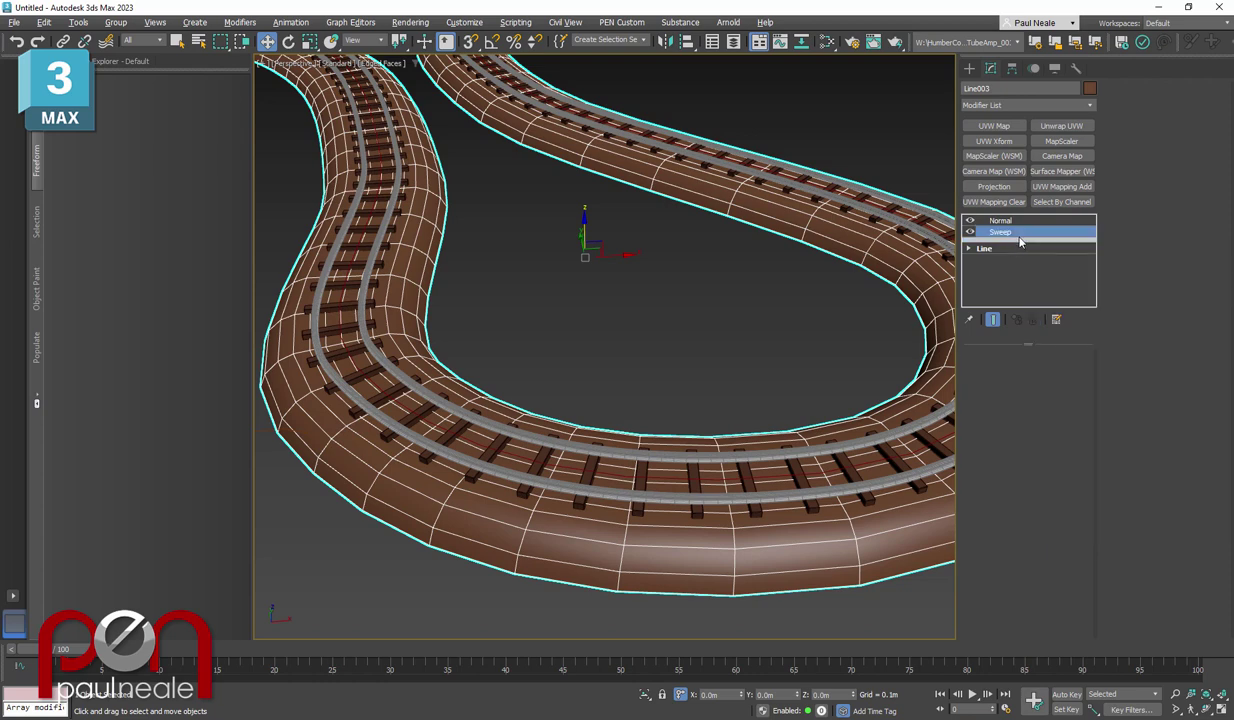
pyautogui.click(1012, 242)
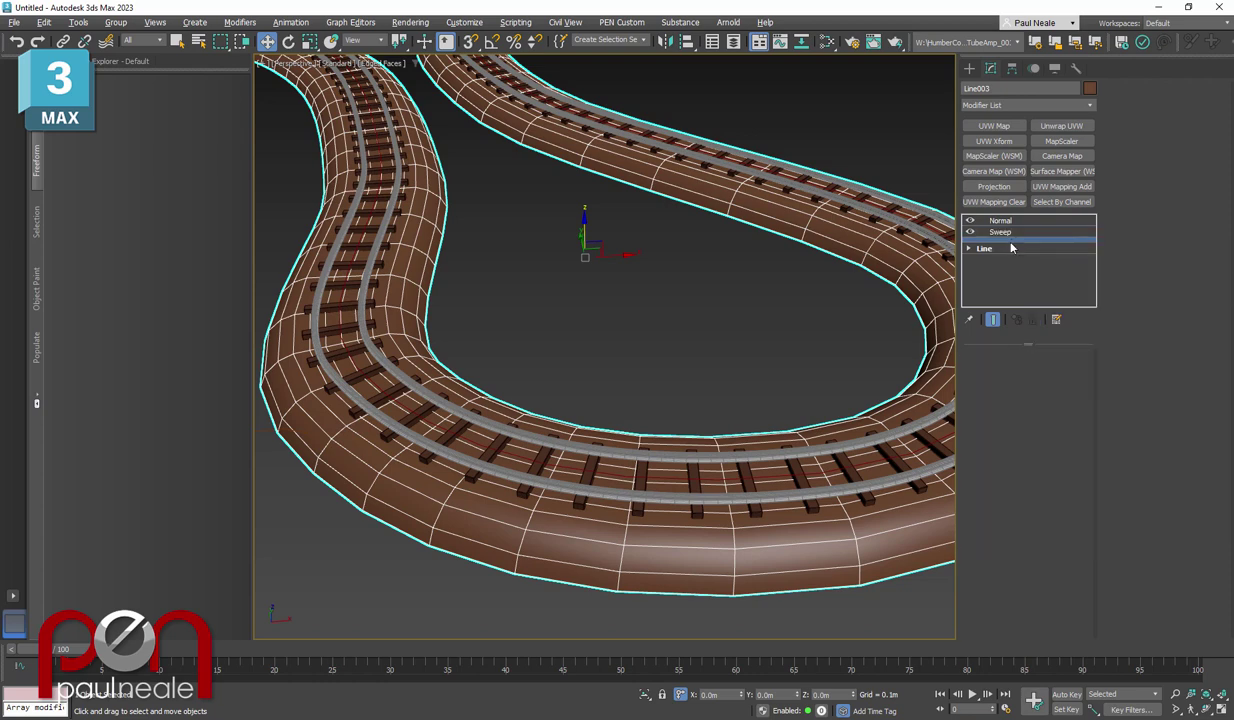
pyautogui.click(993, 319)
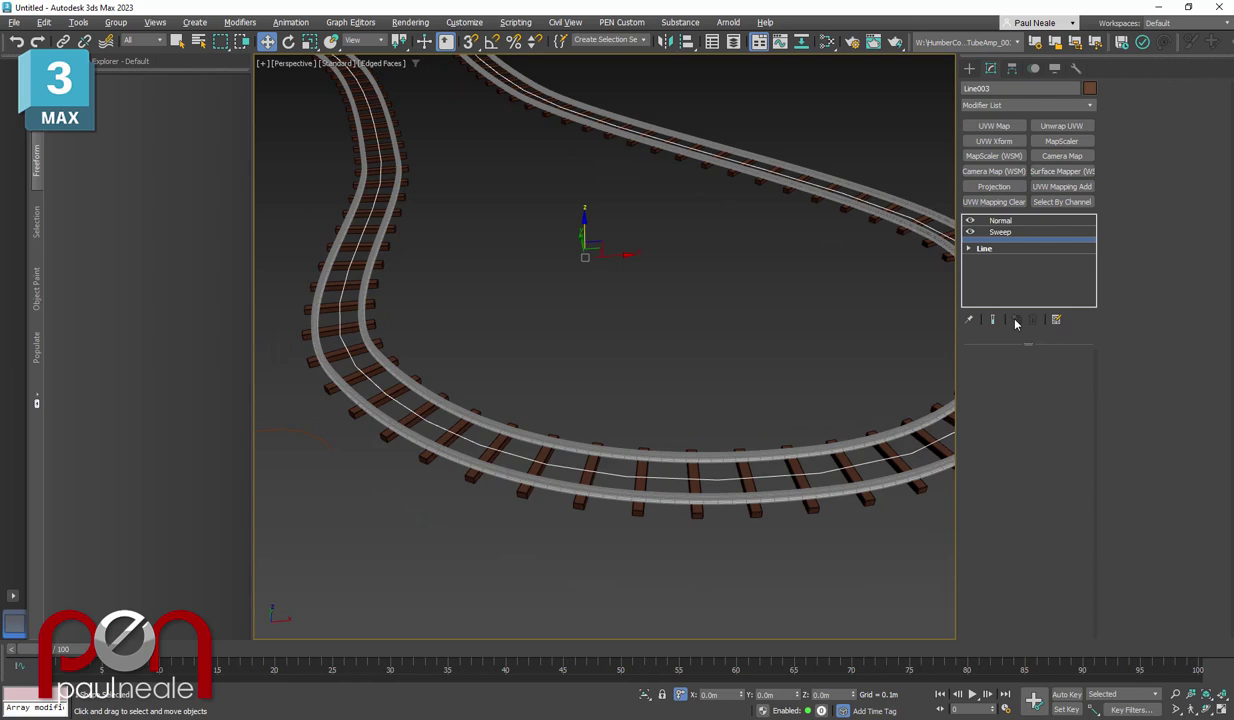
pyautogui.rightClick(1022, 242)
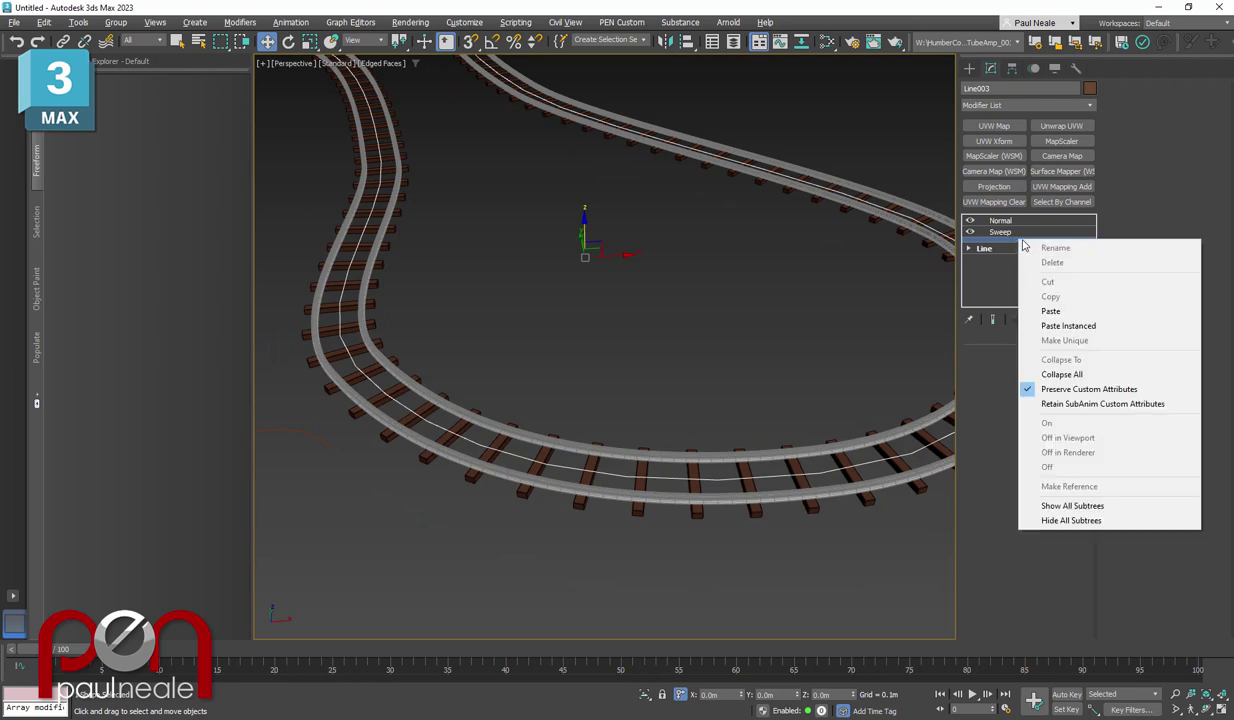
pyautogui.click(1060, 325)
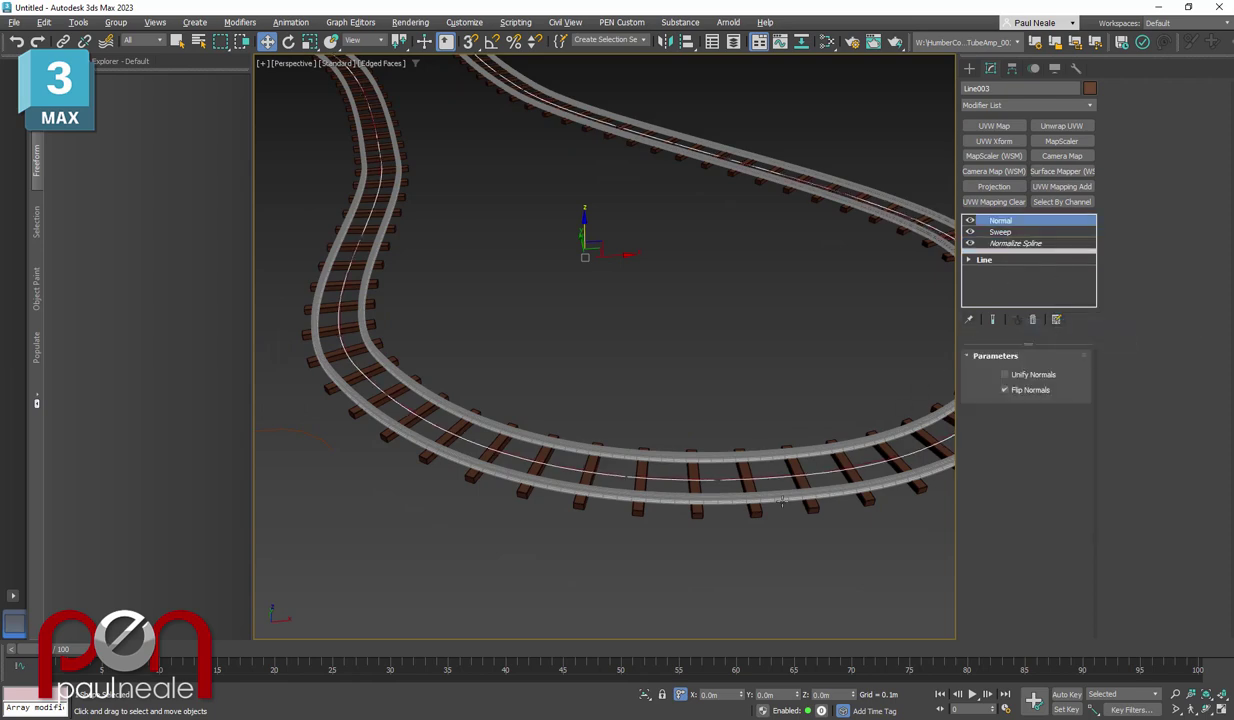
pyautogui.keyDown('alt'); pyautogui.moveTo(707, 481); pyautogui.dragTo(740, 481, button='middle'); pyautogui.keyUp('alt')
pyautogui.click(1005, 222)
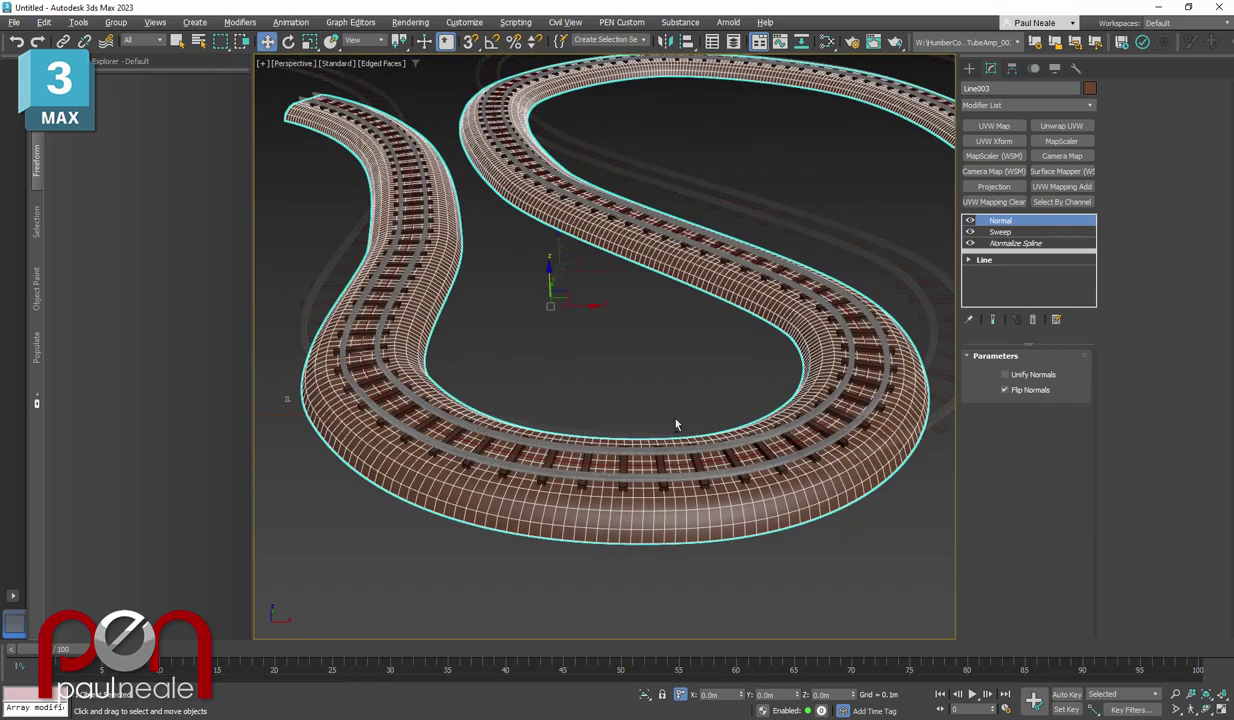
# Reposition vertex 7 of the track bed's base Line at the near bend with the end result shown, and leave vertex editing
pyautogui.click(985, 260)
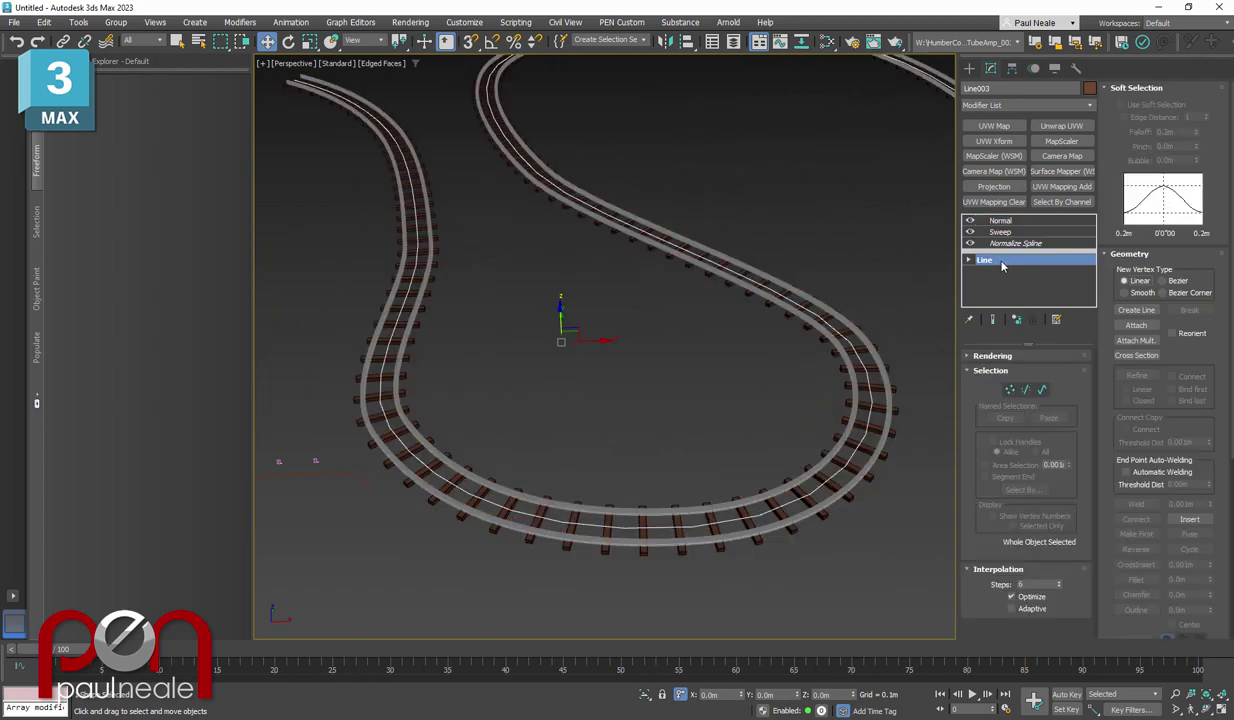
pyautogui.click(993, 319)
pyautogui.keyDown('alt'); pyautogui.moveTo(730, 385); pyautogui.dragTo(798, 385, button='middle'); pyautogui.keyUp('alt')
pyautogui.press('1')
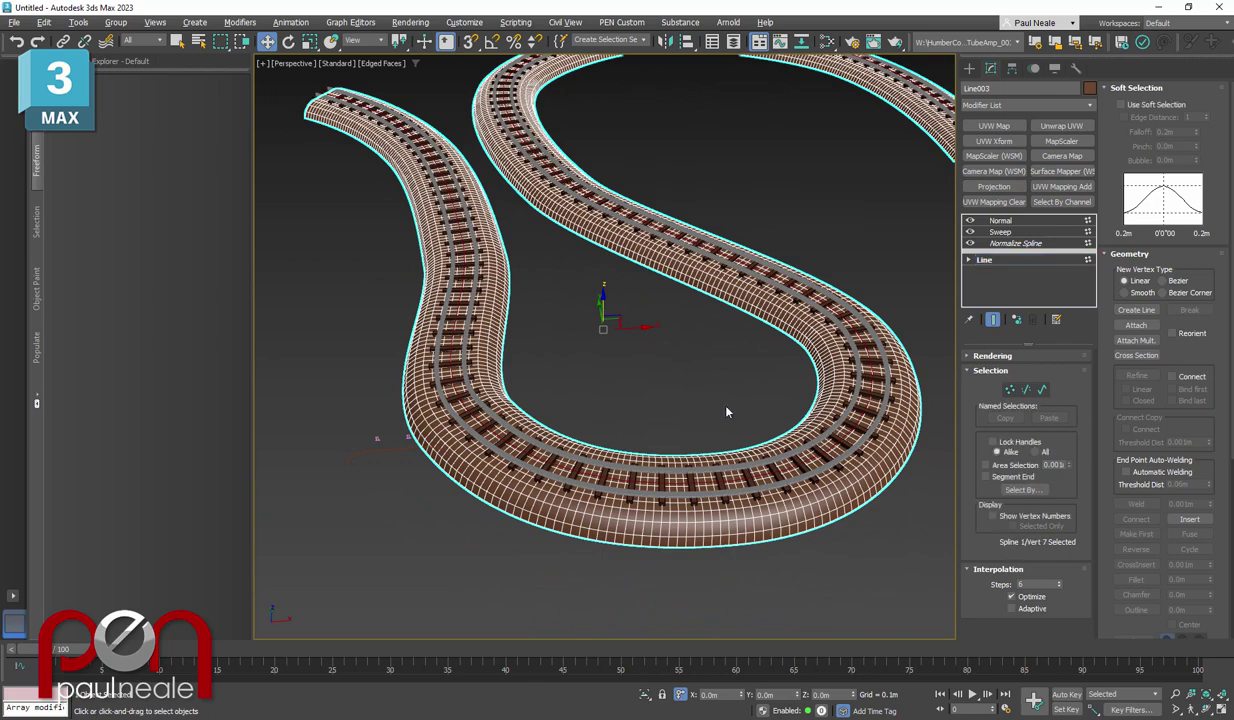
pyautogui.click(735, 466)
pyautogui.moveTo(745, 468); pyautogui.dragTo(750, 508)
pyautogui.hotkey('ctrl', 'z')
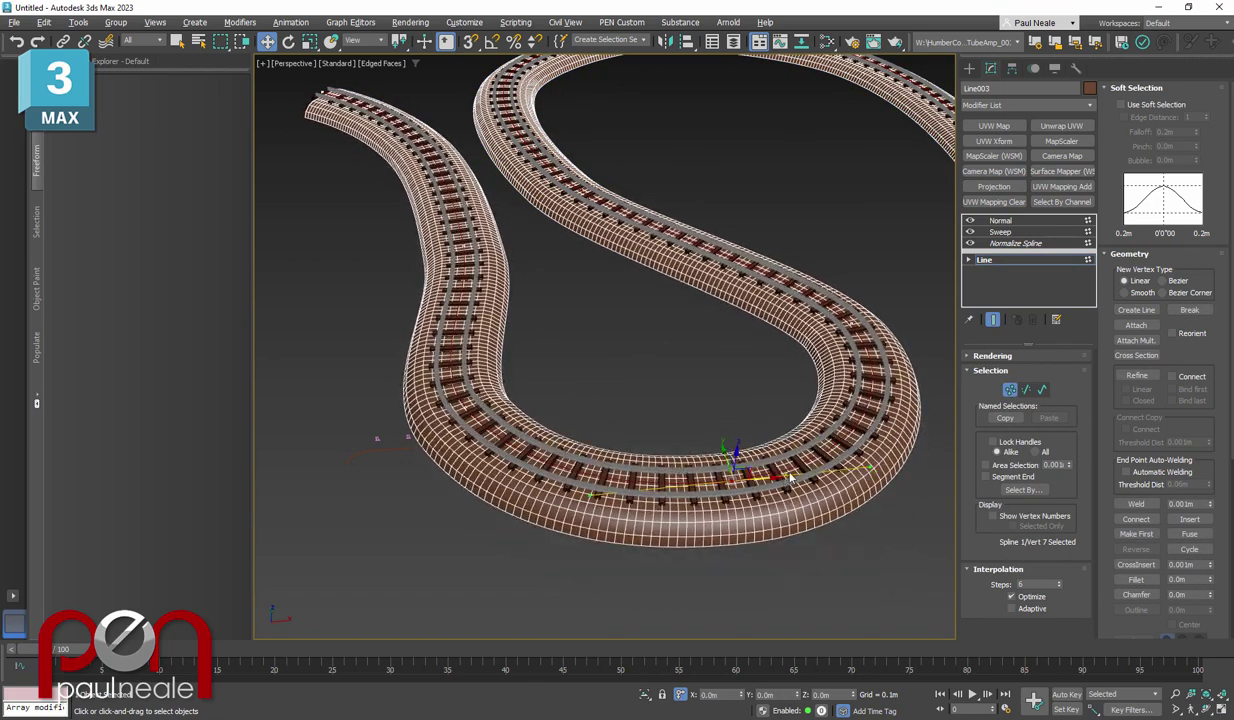
pyautogui.keyDown('alt'); pyautogui.moveTo(788, 474); pyautogui.dragTo(788, 444, button='middle'); pyautogui.keyUp('alt')
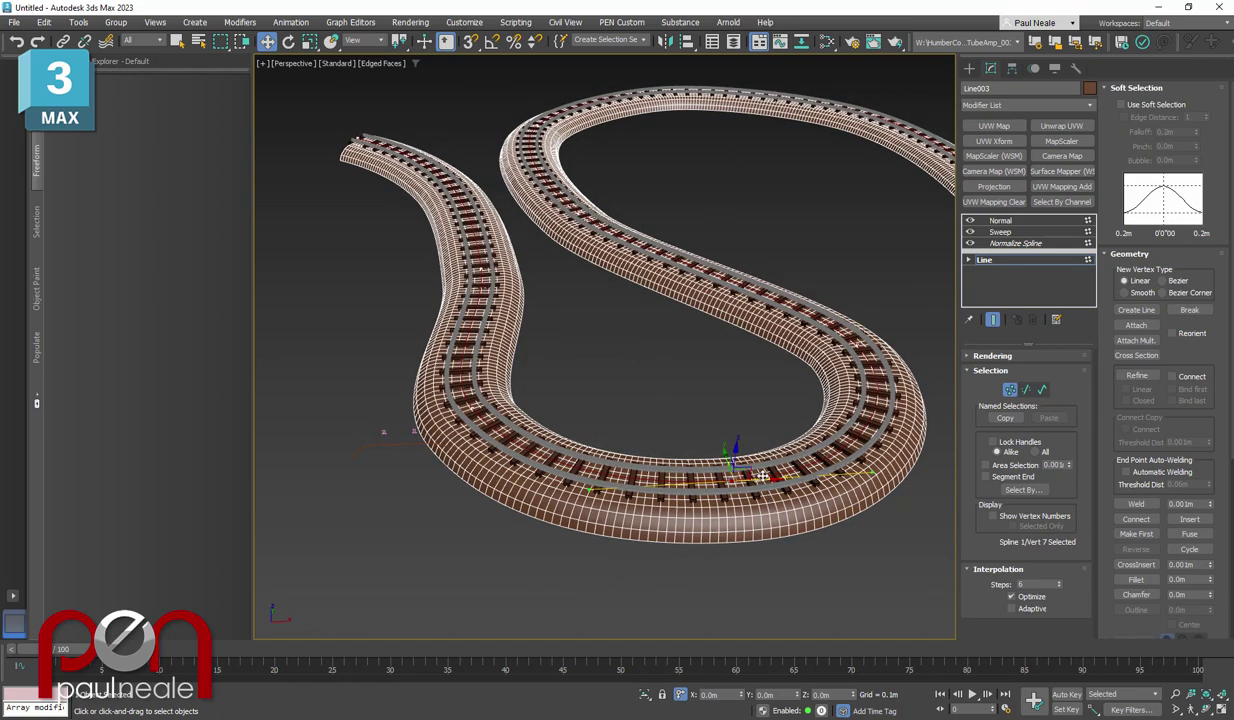
pyautogui.moveTo(752, 482); pyautogui.dragTo(733, 464, button='middle')
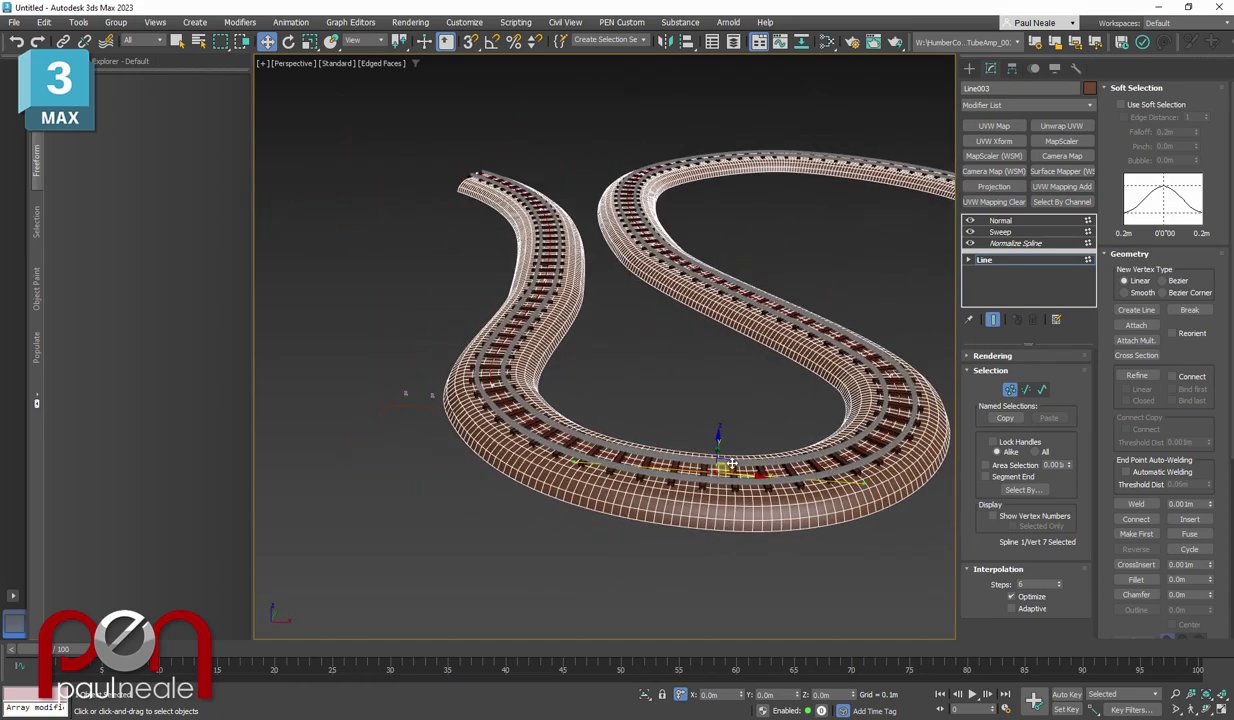
pyautogui.keyDown('alt'); pyautogui.moveTo(733, 539); pyautogui.dragTo(772, 487, button='middle'); pyautogui.keyUp('alt')
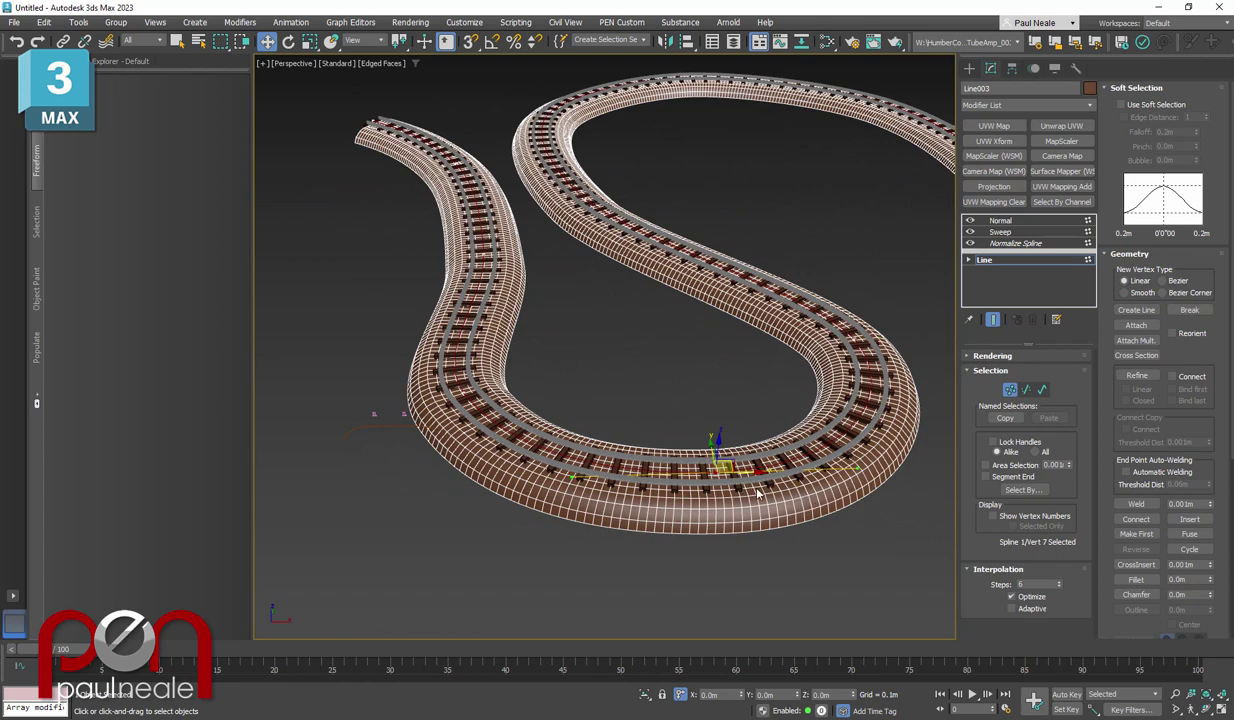
pyautogui.keyDown('alt'); pyautogui.moveTo(789, 432); pyautogui.dragTo(755, 467, button='middle'); pyautogui.keyUp('alt')
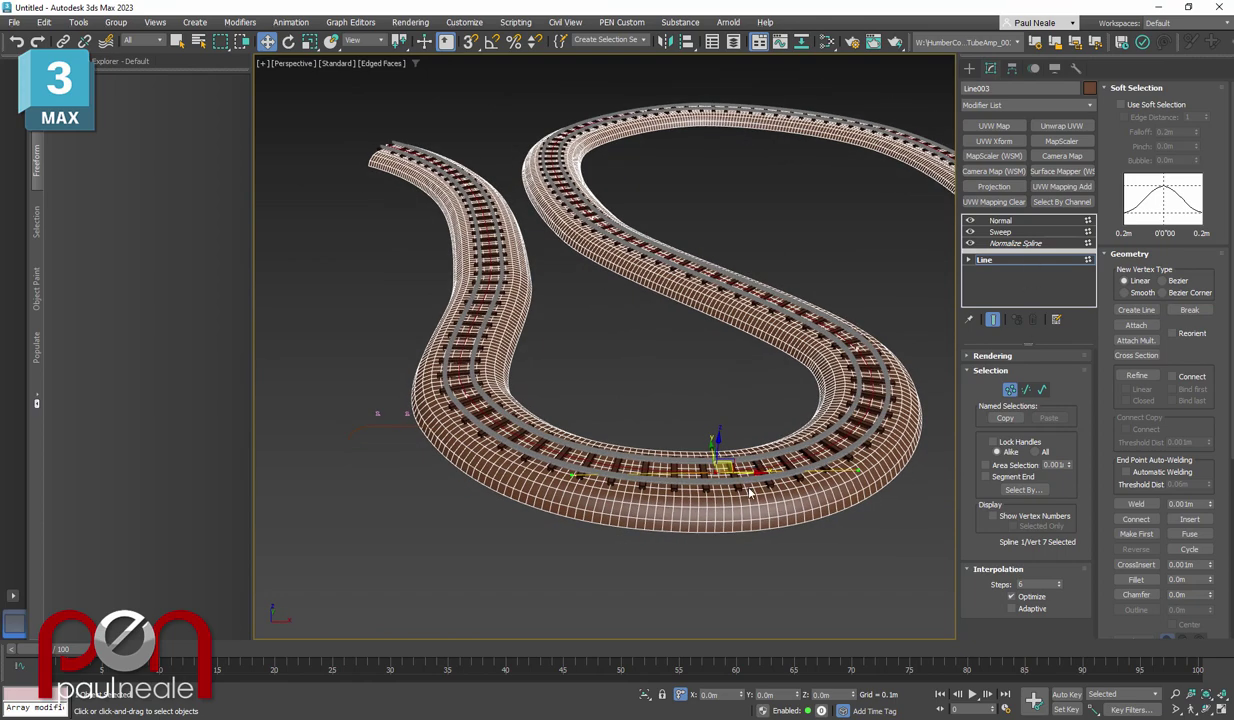
pyautogui.scroll(2, 750, 492)
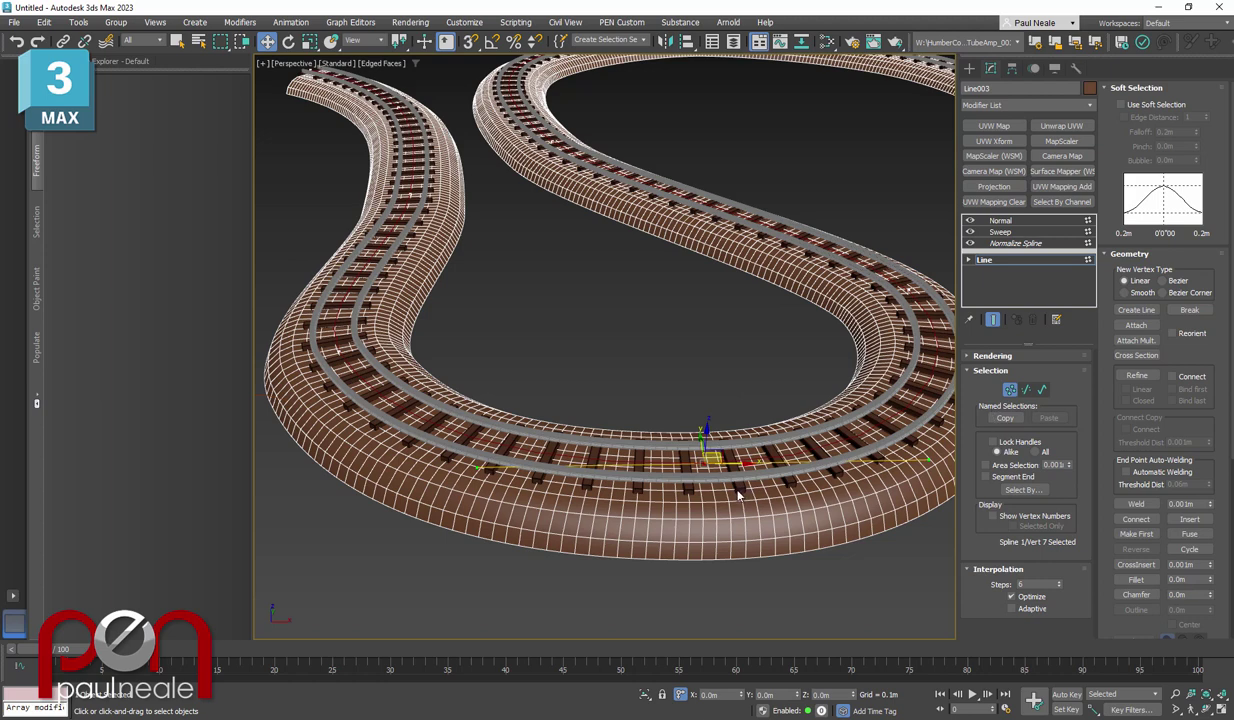
pyautogui.press('1')
# Examine the modifier stacks of the ties, track bed and rails, with the end result shown from the bed's Normalize Spline modifier
pyautogui.click(733, 484)
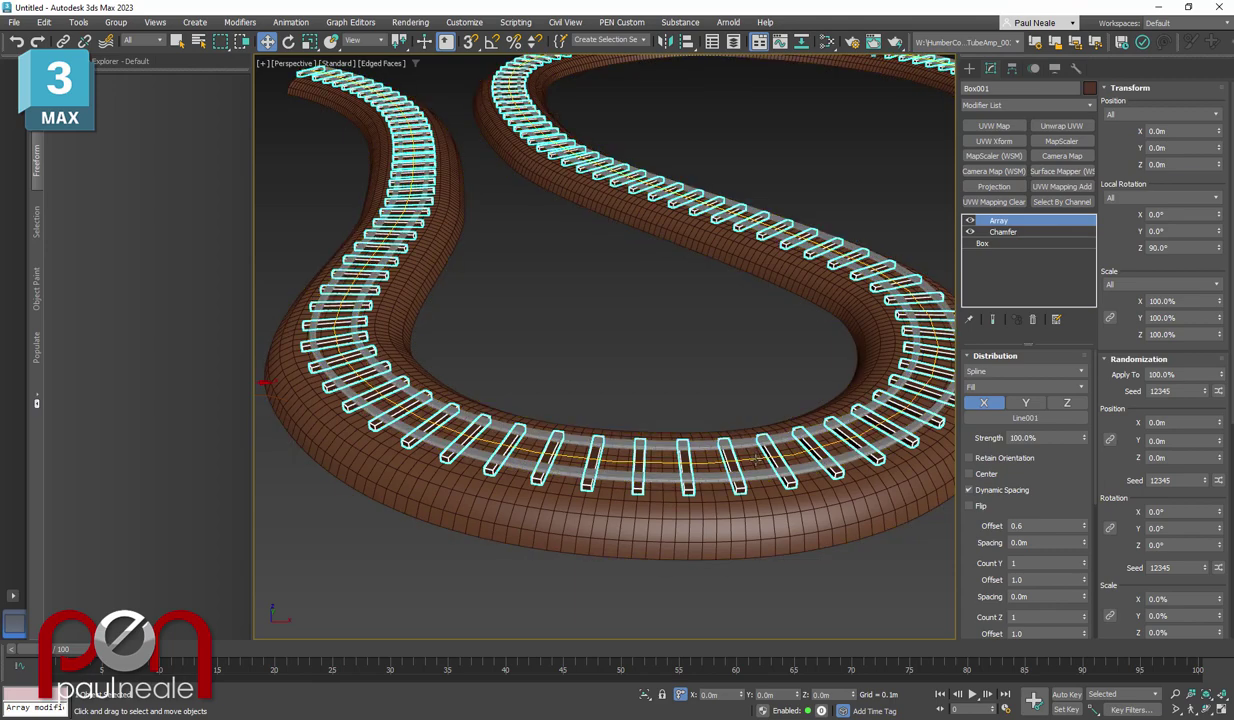
pyautogui.click(712, 500)
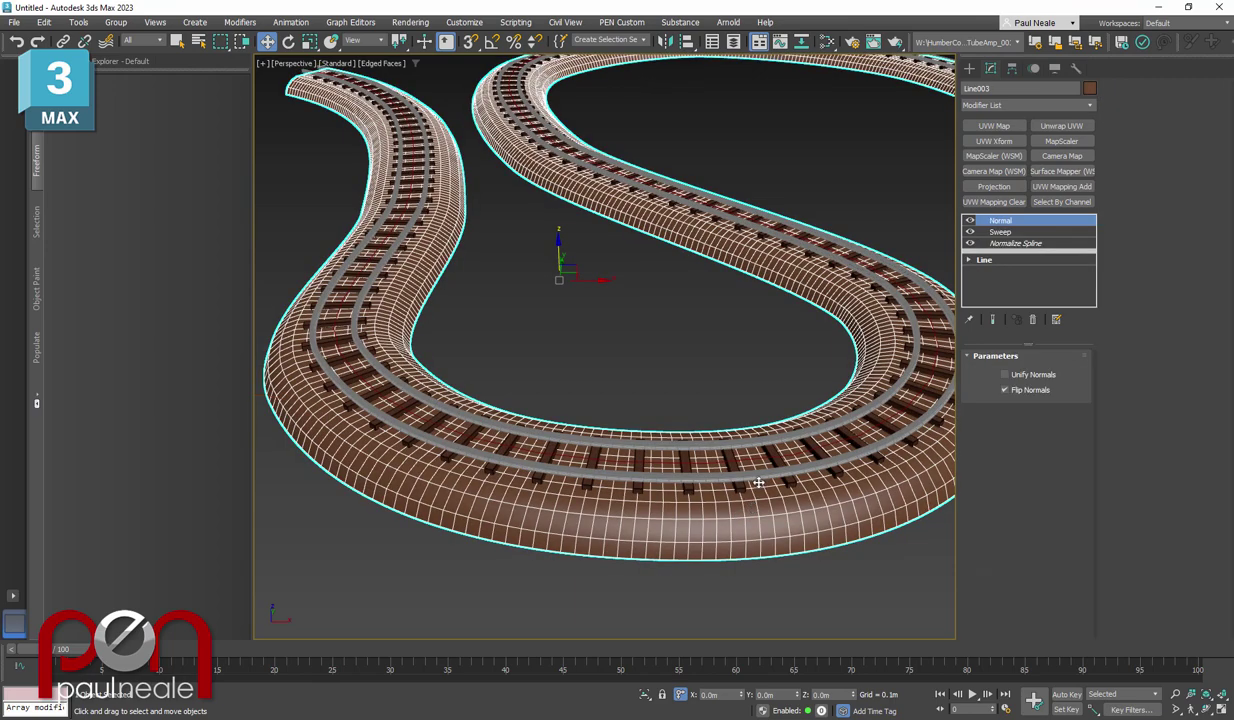
pyautogui.click(760, 476)
pyautogui.click(759, 505)
pyautogui.click(1020, 243)
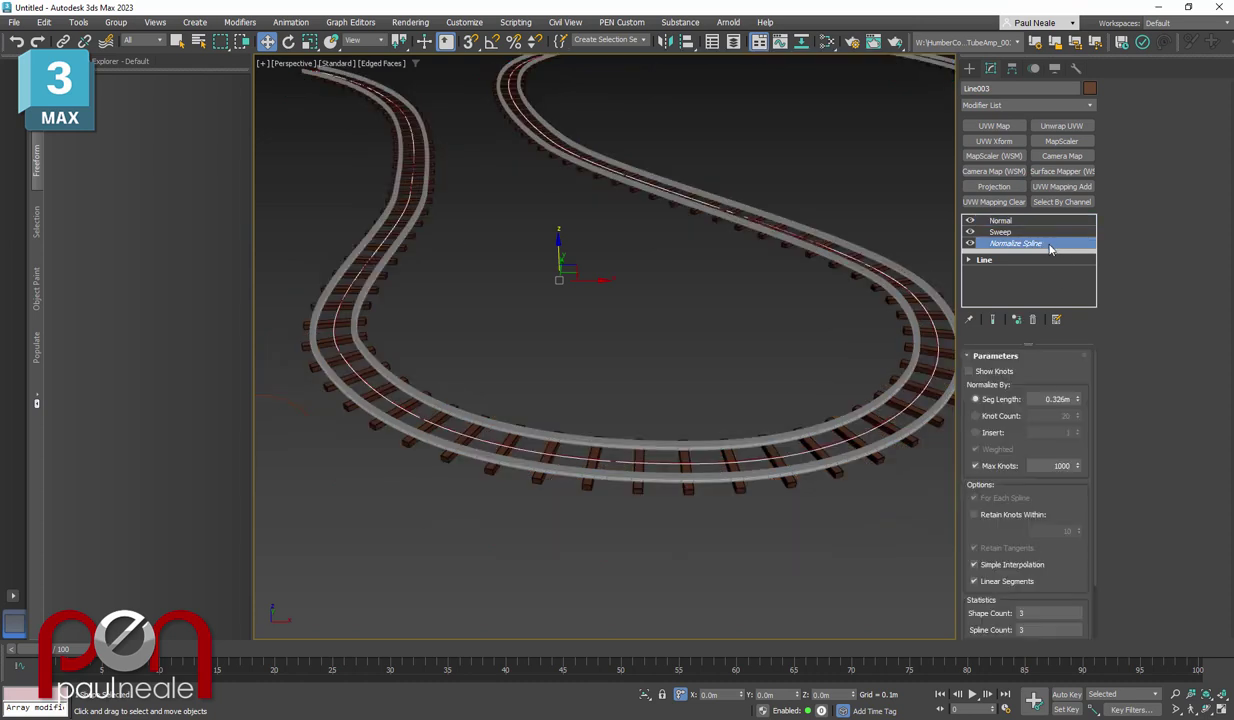
pyautogui.click(994, 320)
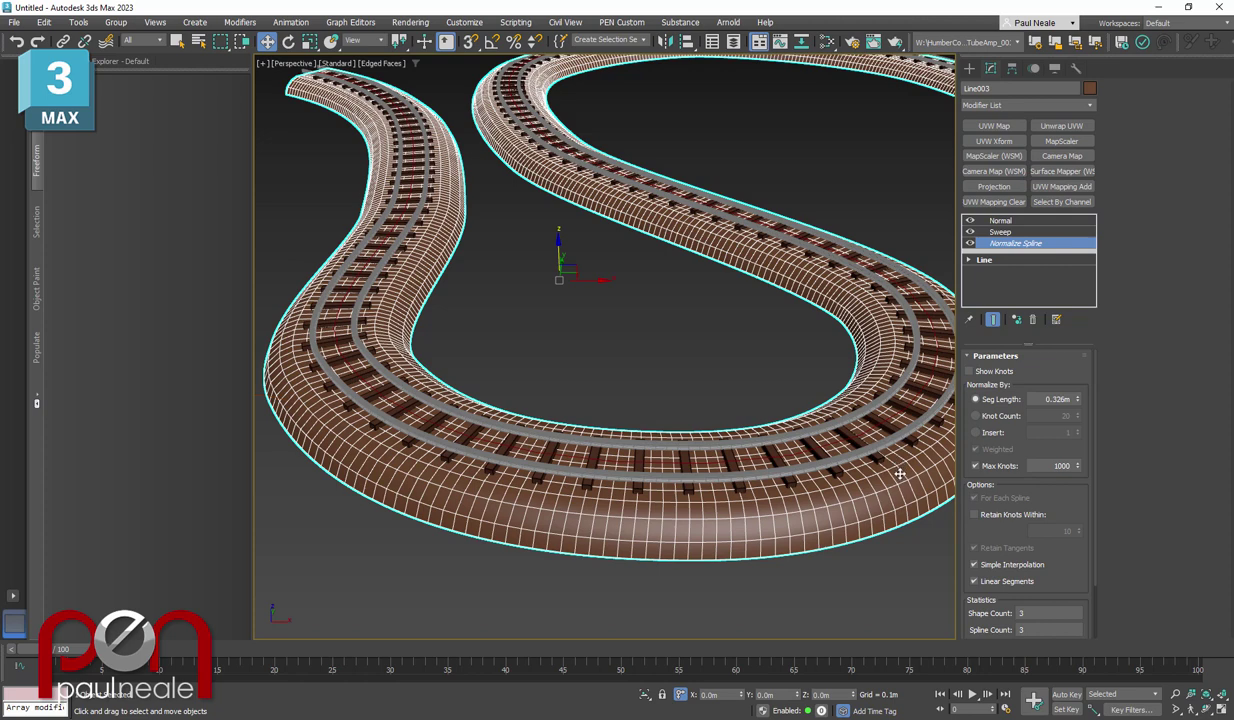
pyautogui.click(1000, 231)
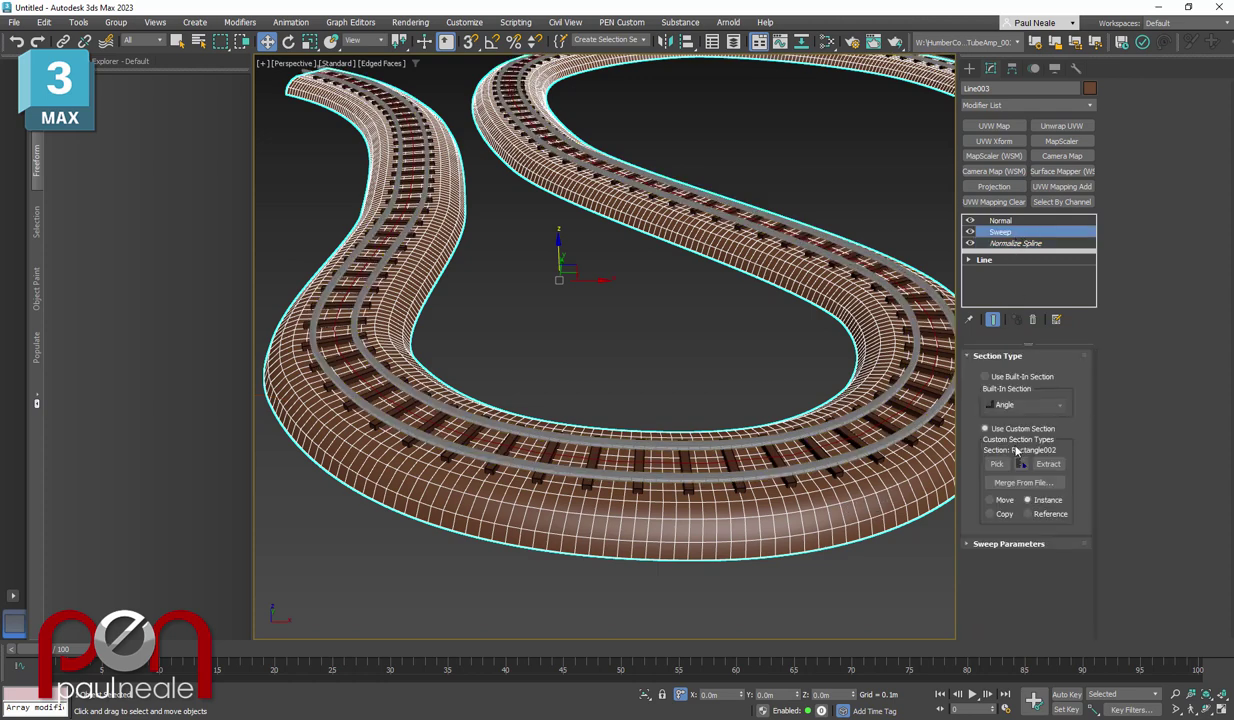
pyautogui.click(1001, 220)
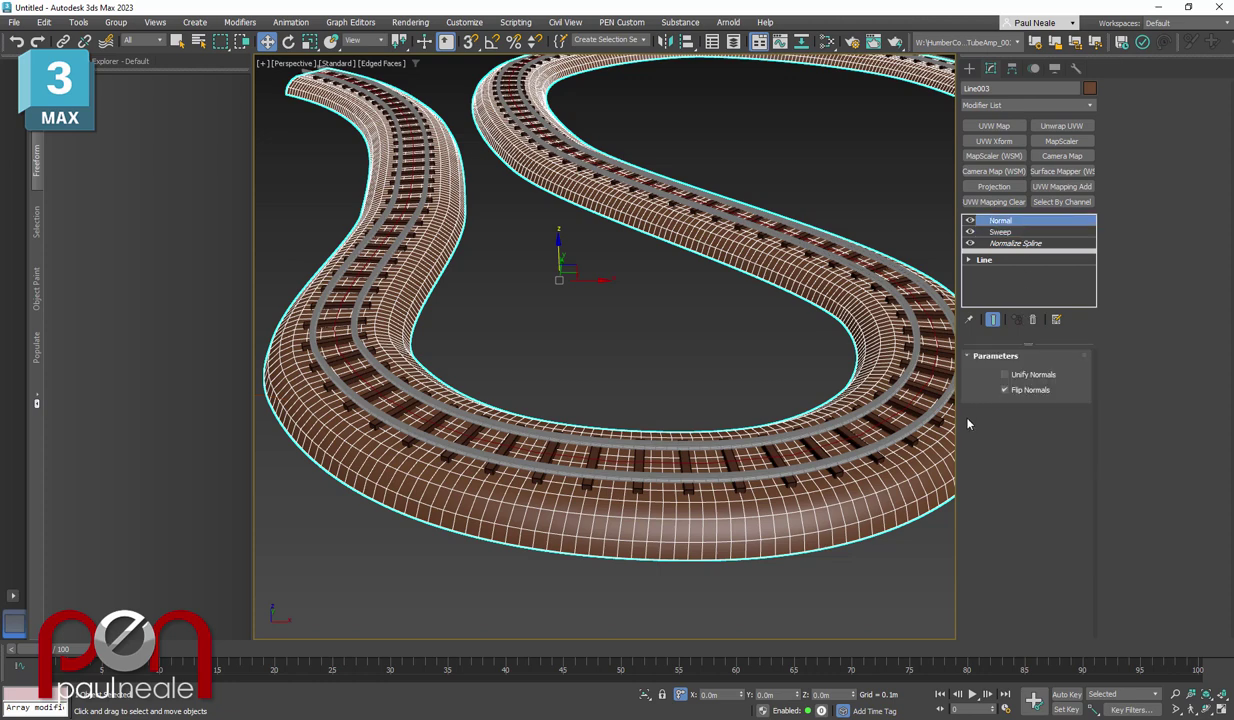
pyautogui.click(813, 465)
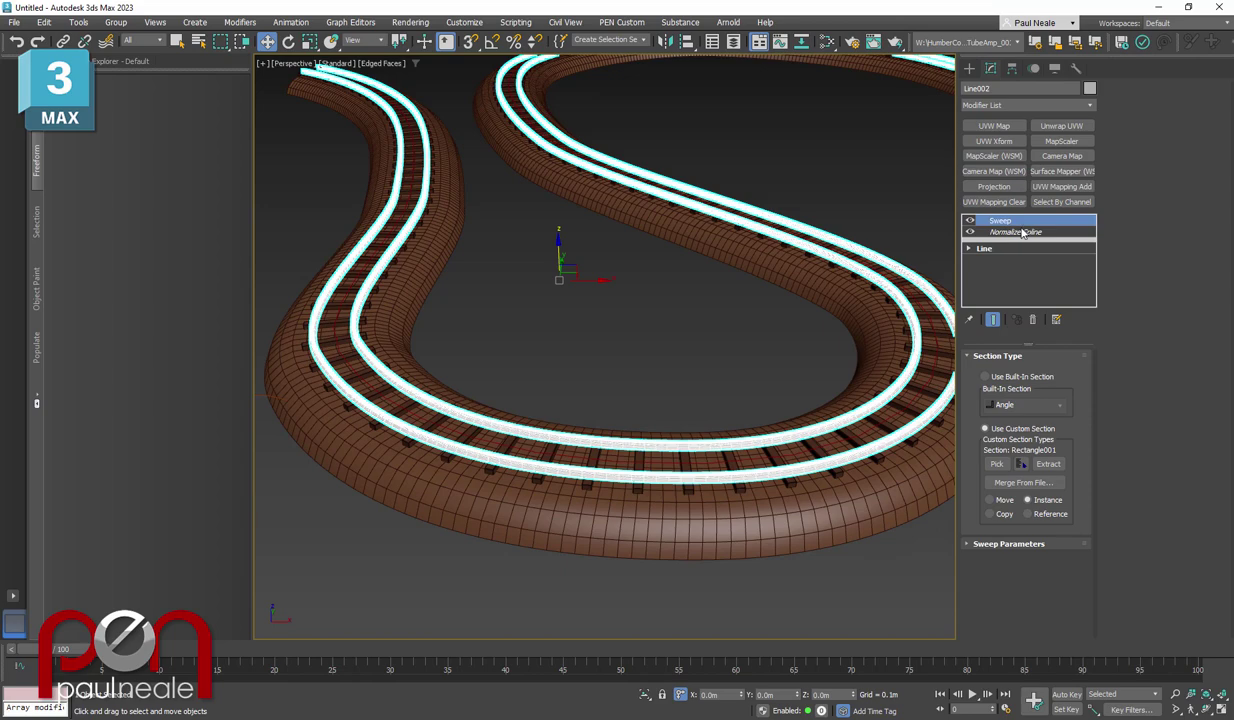
pyautogui.moveTo(804, 508); pyautogui.dragTo(701, 557, button='middle')
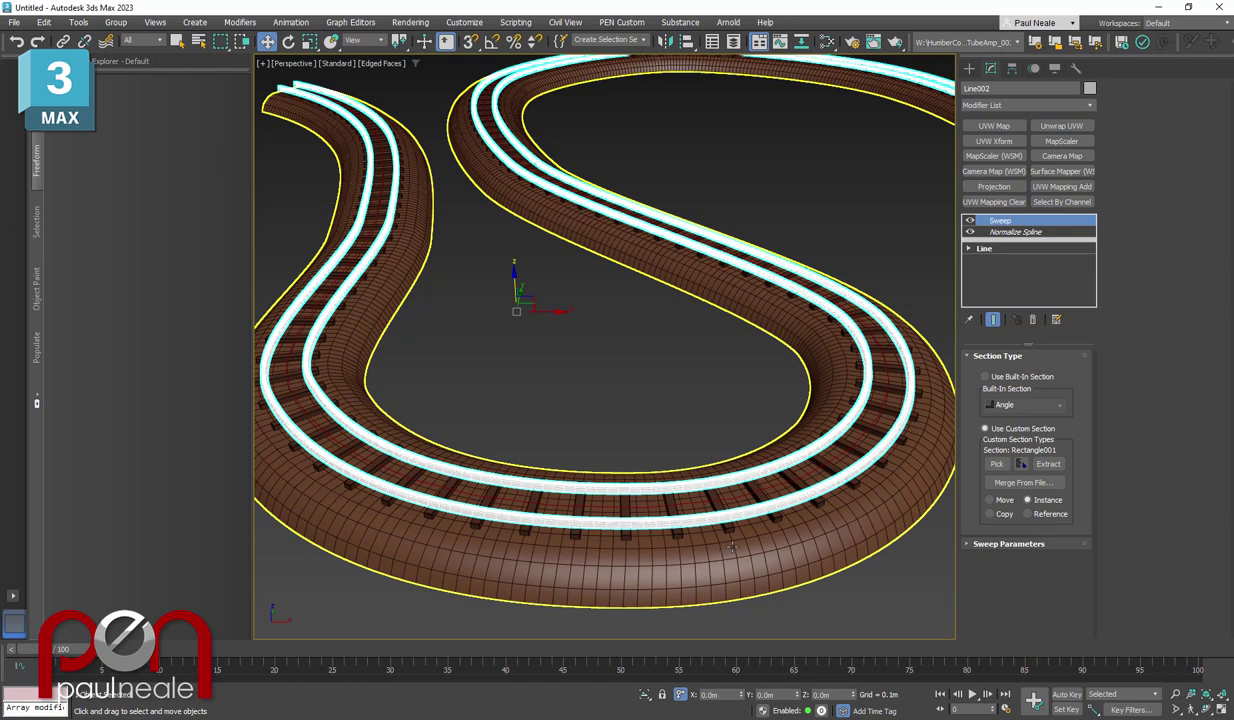
pyautogui.scroll(-4, 725, 515)
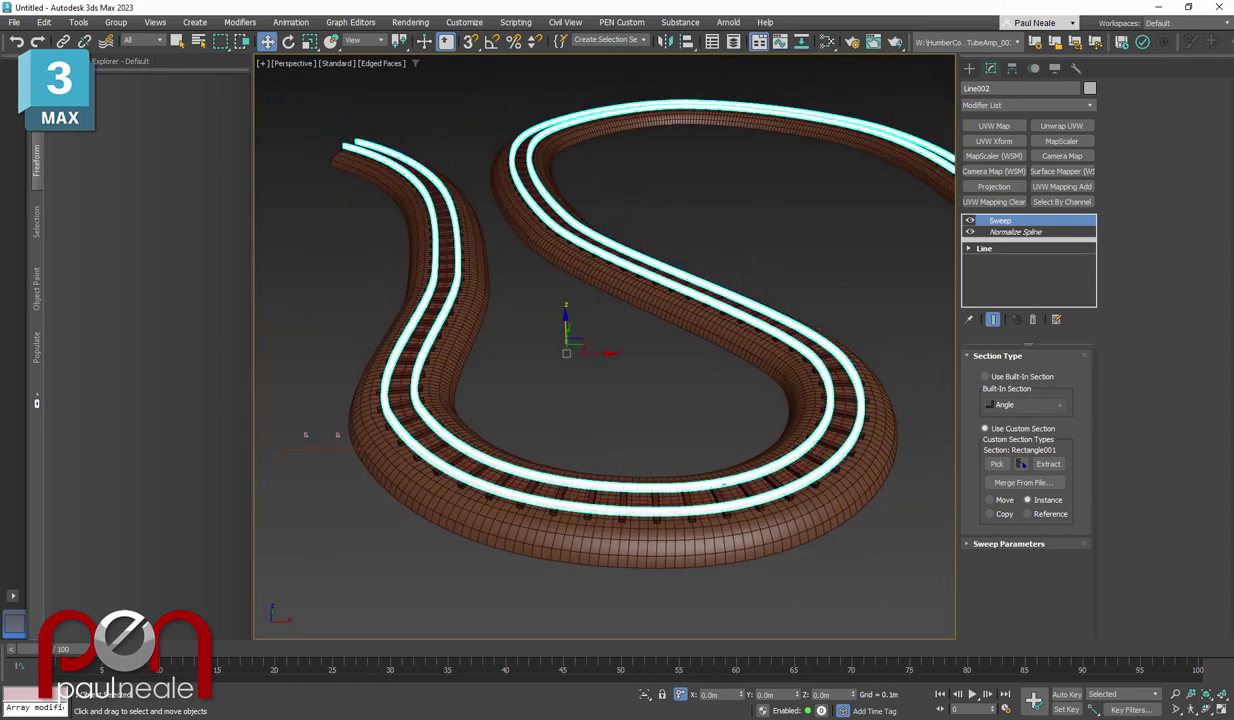
# Select the path spline Line001 and move its first vertex outward to lengthen the track at the open end of the large loop
pyautogui.click(707, 496)
pyautogui.keyDown('alt'); pyautogui.moveTo(686, 488); pyautogui.dragTo(710, 550, button='middle'); pyautogui.keyUp('alt')
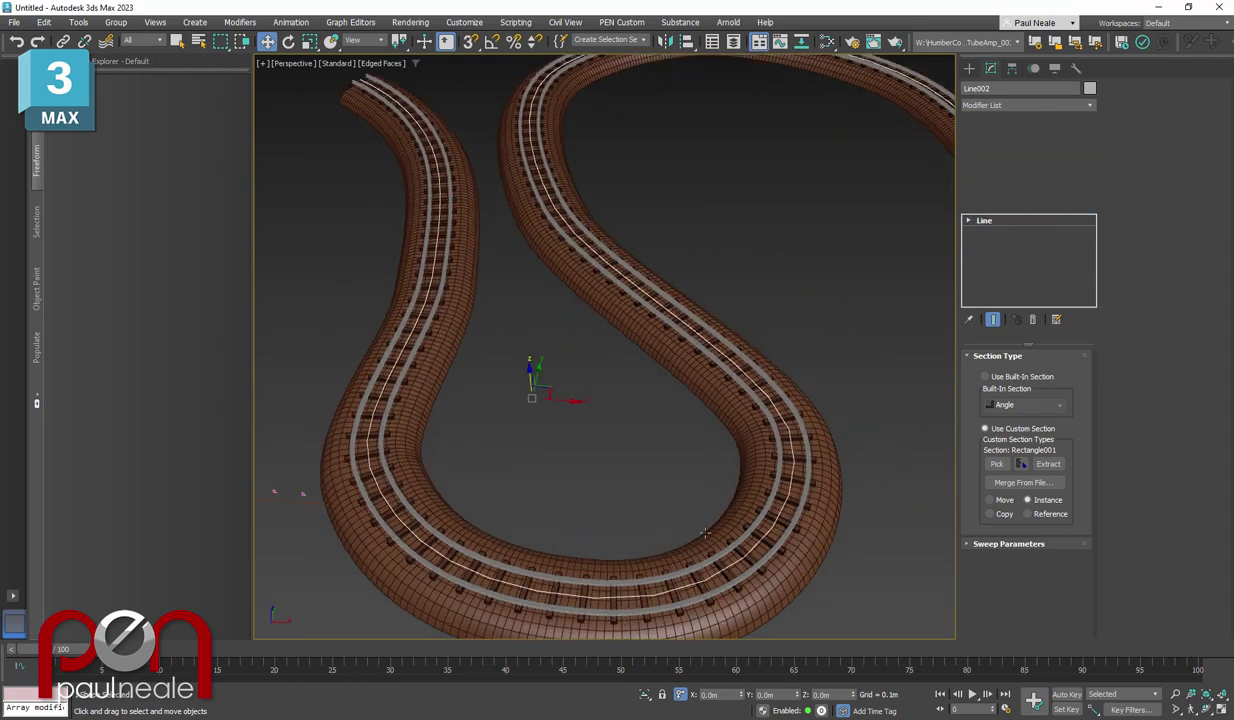
pyautogui.scroll(-4, 715, 550)
pyautogui.moveTo(795, 518); pyautogui.dragTo(686, 464, button='middle')
pyautogui.press('1')
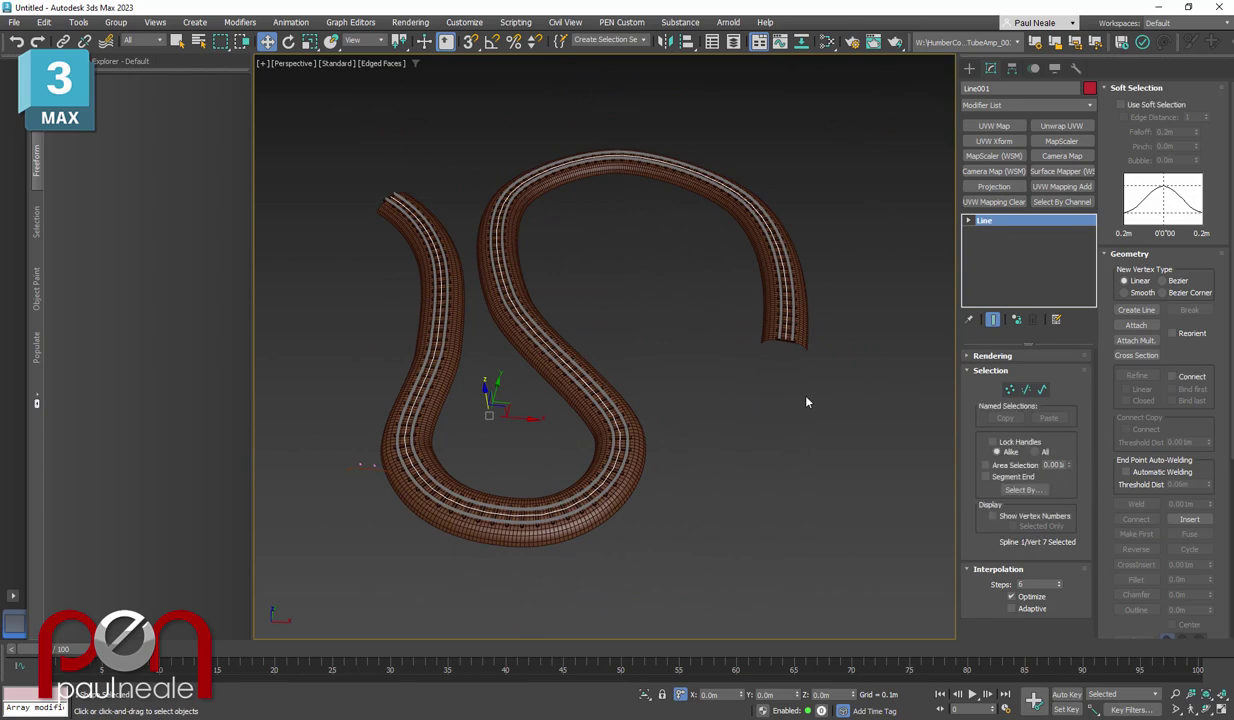
pyautogui.moveTo(760, 380); pyautogui.dragTo(838, 316)
pyautogui.keyDown('alt'); pyautogui.moveTo(838, 316); pyautogui.dragTo(801, 366, button='middle'); pyautogui.keyUp('alt')
pyautogui.keyDown('shift'); pyautogui.moveTo(803, 329); pyautogui.dragTo(655, 608); pyautogui.keyUp('shift')
# Convert vertex 2 of the path spline Line001 to Smooth and inspect the reshaped track along the extended end
pyautogui.click(786, 339)
pyautogui.rightClick(786, 339)
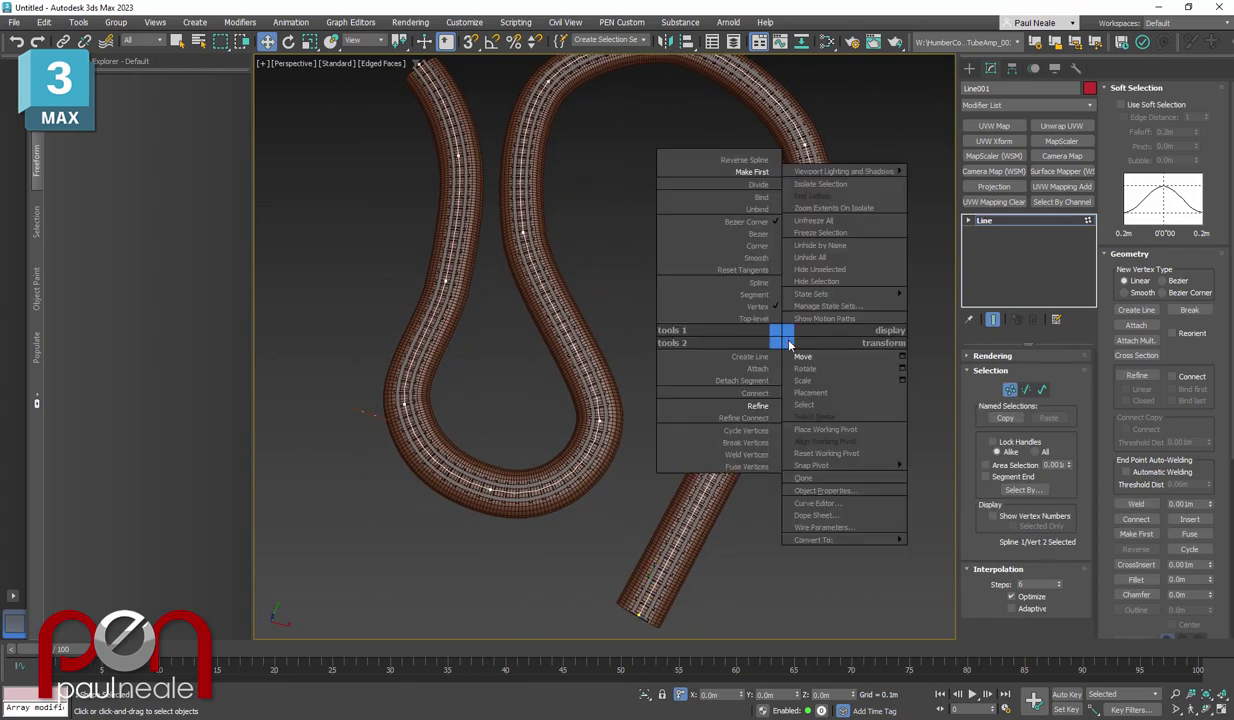
pyautogui.click(773, 260)
pyautogui.scroll(-5, 773, 342)
pyautogui.keyDown('alt'); pyautogui.moveTo(773, 342); pyautogui.dragTo(760, 474, button='middle'); pyautogui.keyUp('alt')
pyautogui.scroll(8, 811, 438)
pyautogui.keyDown('alt'); pyautogui.moveTo(811, 438); pyautogui.dragTo(851, 469, button='middle'); pyautogui.keyUp('alt')
pyautogui.scroll(5, 835, 488)
pyautogui.scroll(-7, 835, 488)
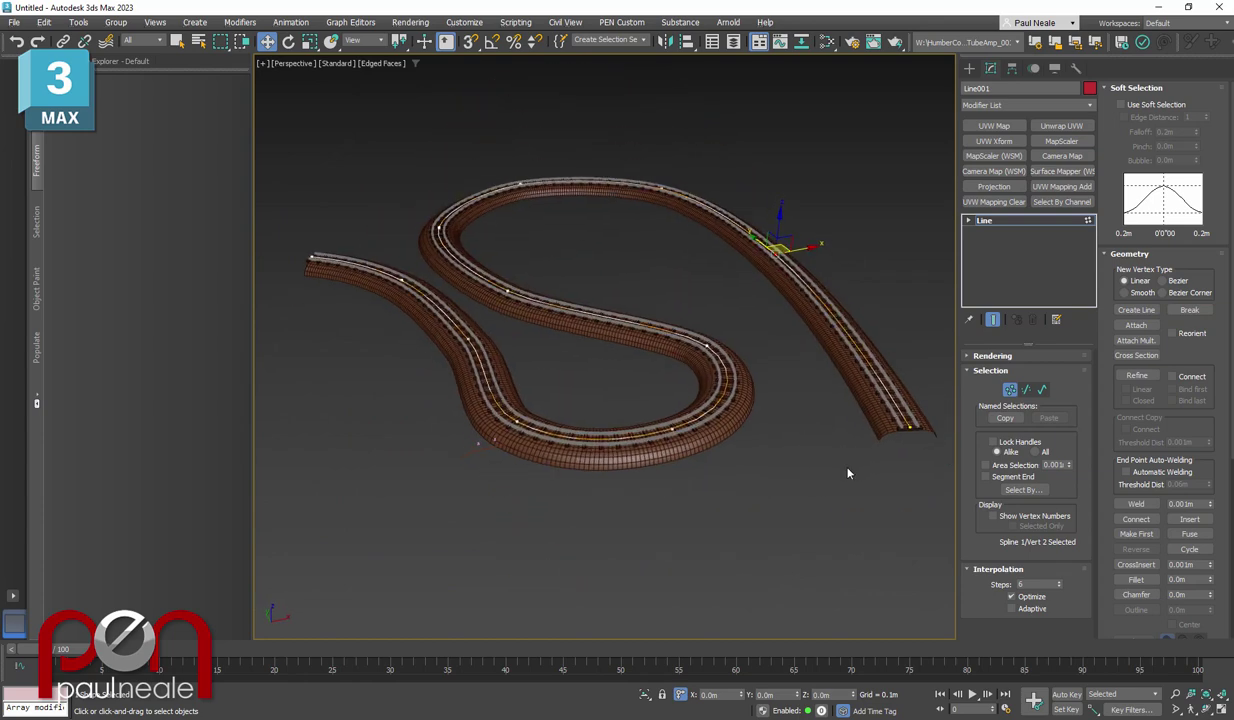